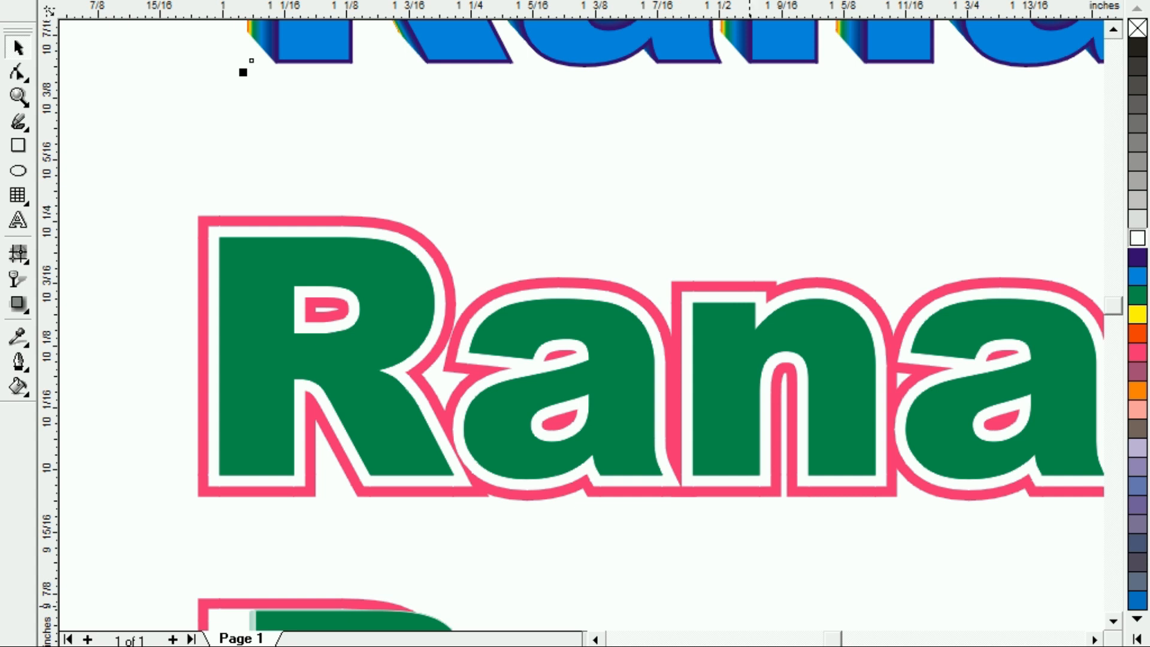
Nudge the green outlined name sample slightly to the left.
{"action": "left_click", "coordinate": [1114, 621]}
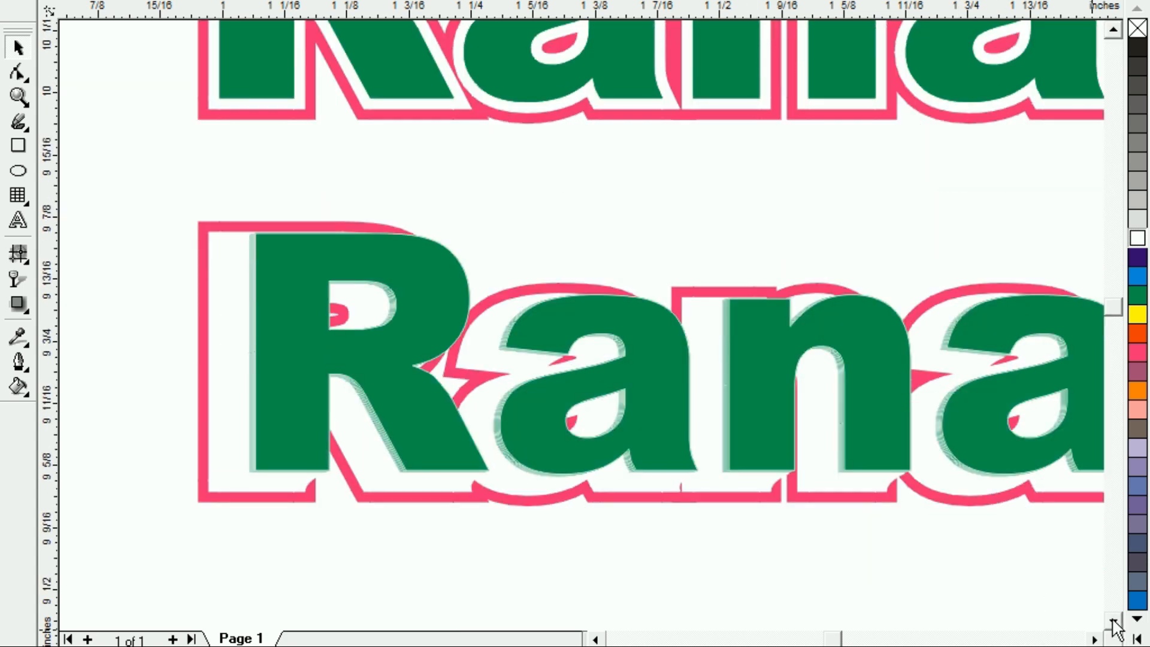
{"action": "left_click_drag", "start_coordinate": [303, 442], "coordinate": [275, 443]}
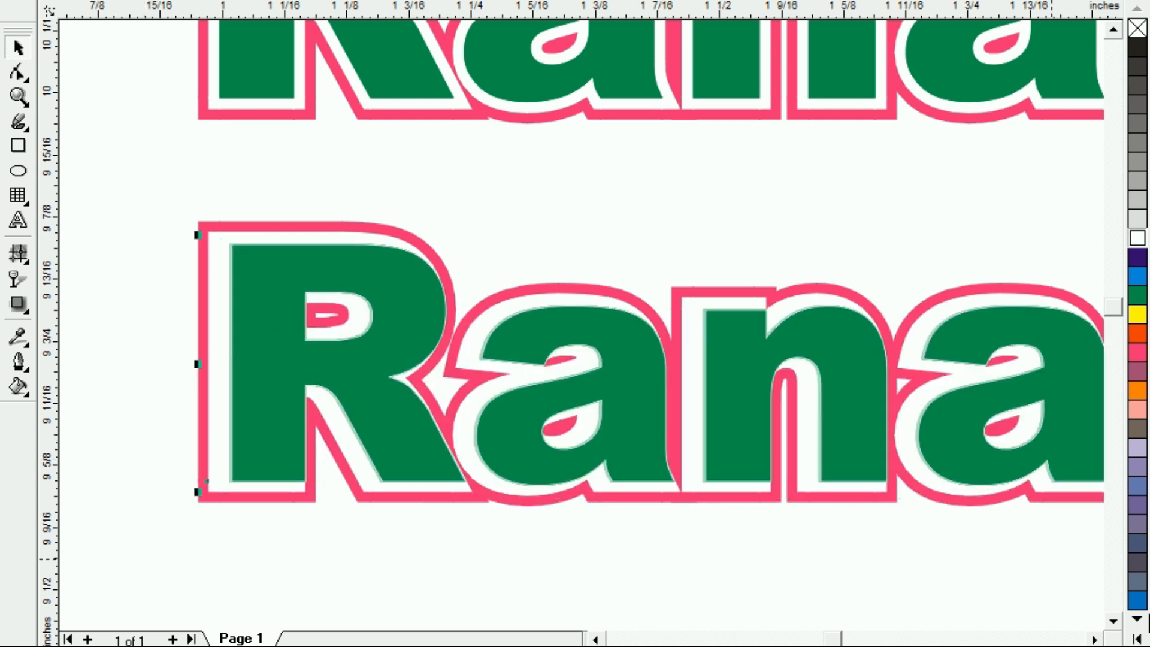
Shift the blue 3-D extruded name sample, then zoom out to show every sample.
{"action": "scroll", "coordinate": [1121, 632], "scroll_direction": "down", "scroll_amount": 6}
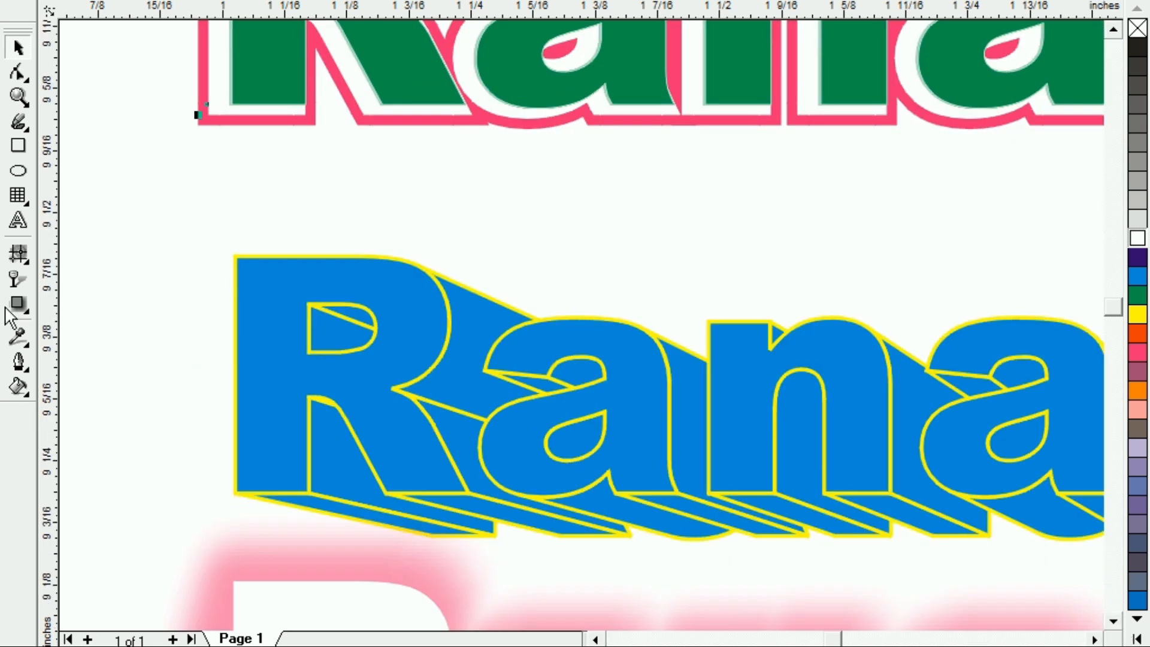
{"action": "left_click_drag", "start_coordinate": [387, 413], "coordinate": [333, 339]}
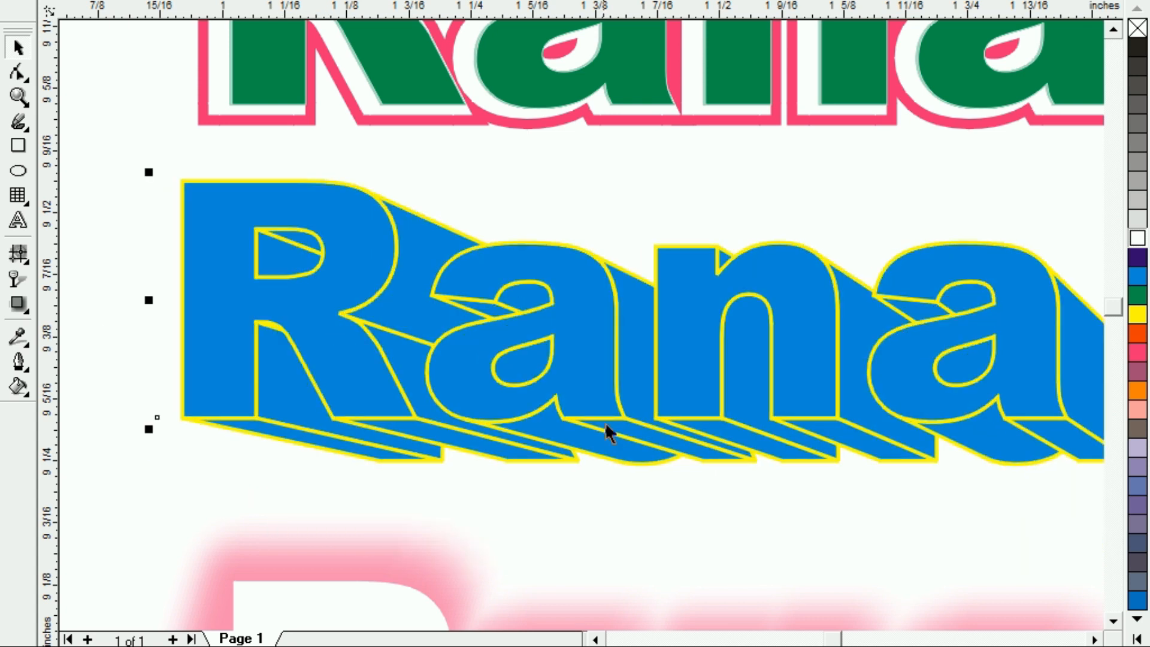
{"action": "left_click", "coordinate": [1114, 620]}
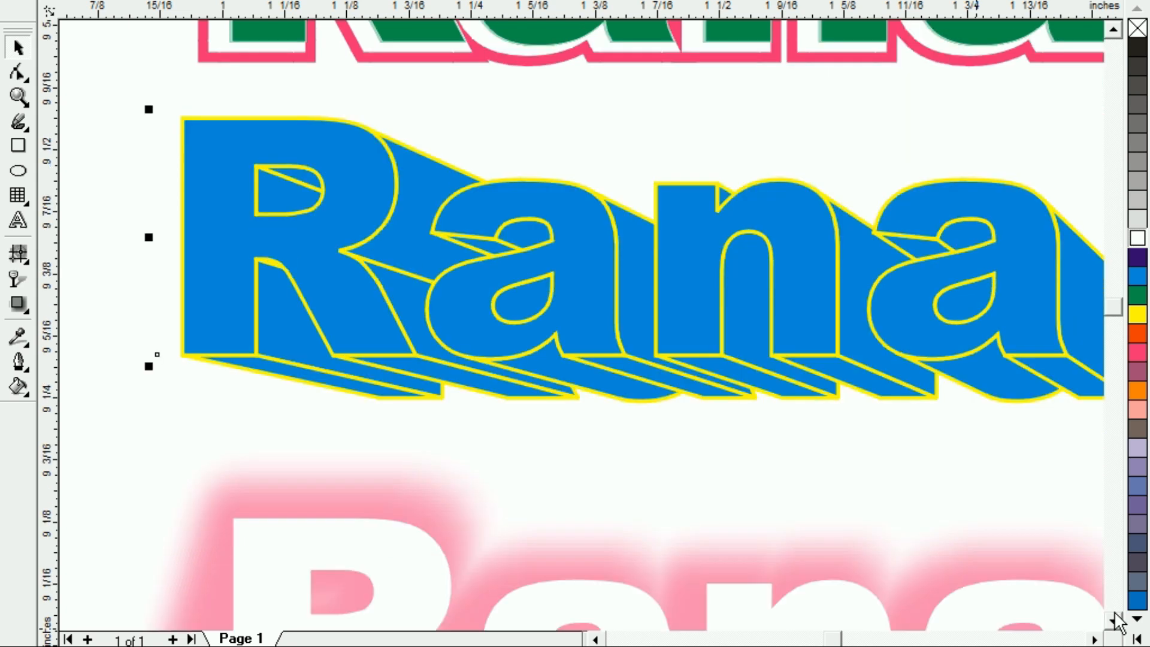
{"action": "left_click", "coordinate": [1115, 620]}
{"action": "left_click", "coordinate": [1114, 620]}
{"action": "left_click", "coordinate": [1114, 620]}
{"action": "left_click", "coordinate": [1115, 620]}
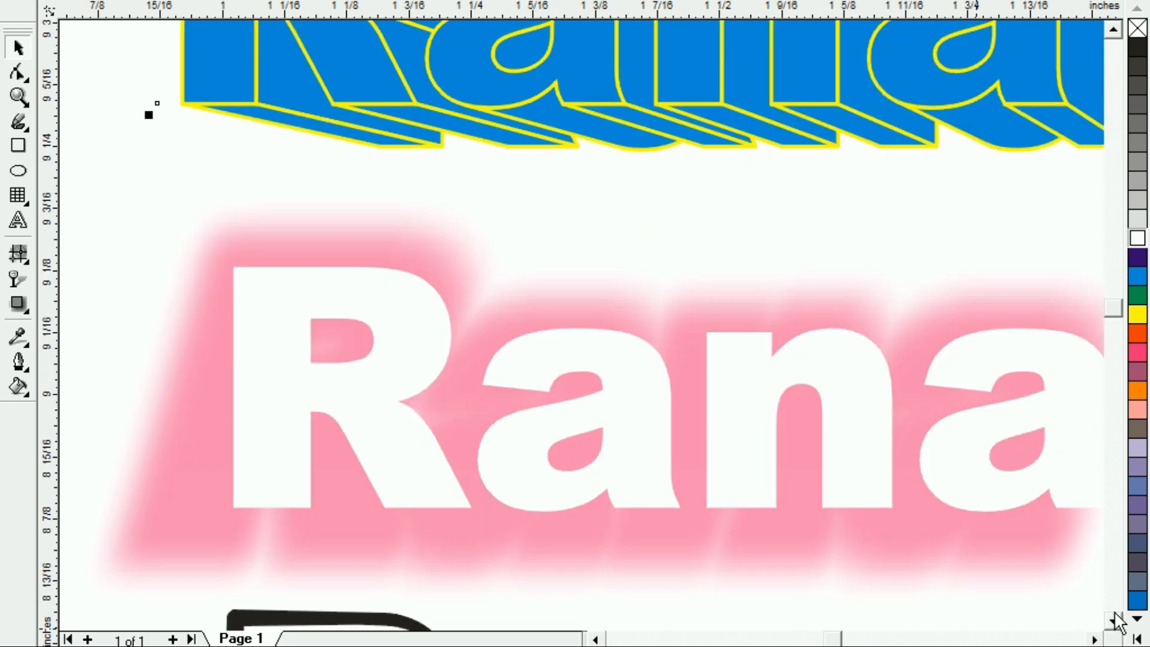
{"action": "key", "text": "F4"}
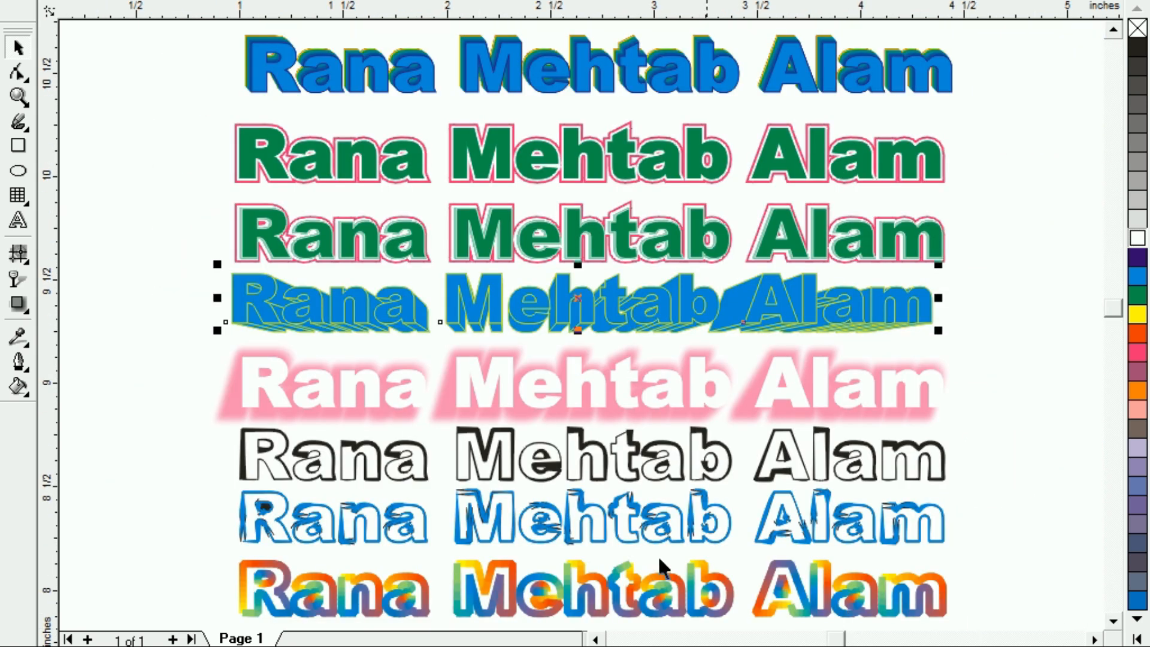
Zoom in on the lower text samples, then on the lower-left of the rainbow text.
{"action": "key", "text": "z"}
{"action": "left_click_drag", "start_coordinate": [178, 335], "coordinate": [1042, 510]}
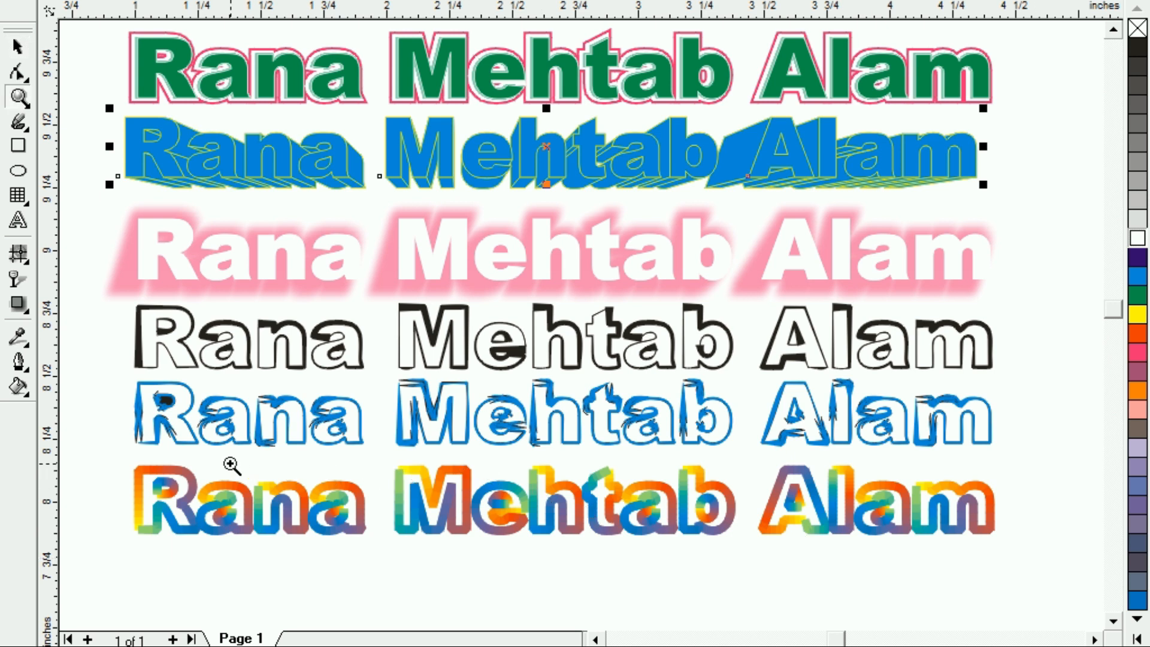
{"action": "left_click_drag", "start_coordinate": [111, 462], "coordinate": [405, 593]}
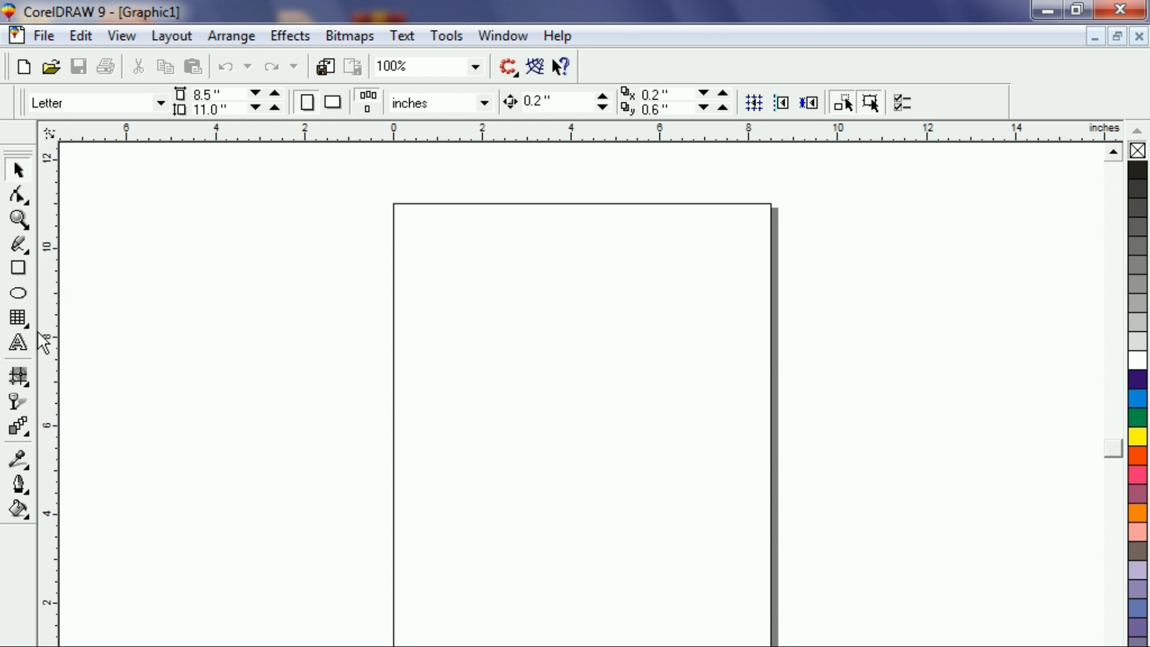
Type the three-word name as a new text line and move it higher on the page.
{"action": "left_click", "coordinate": [20, 339]}
{"action": "left_click", "coordinate": [447, 291]}
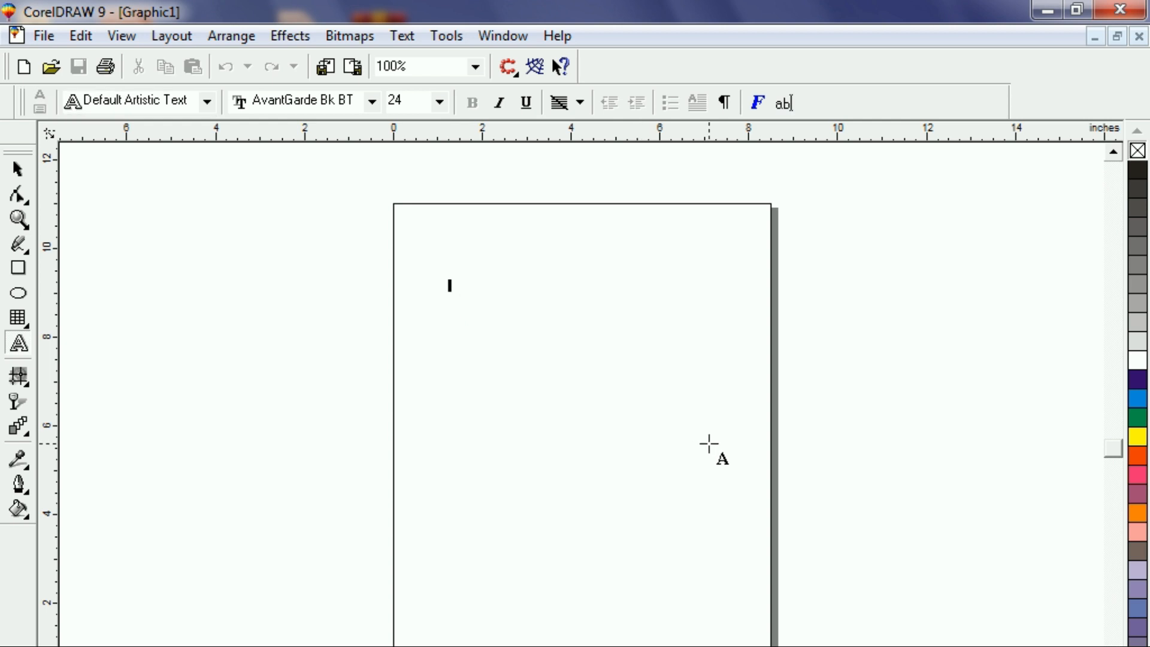
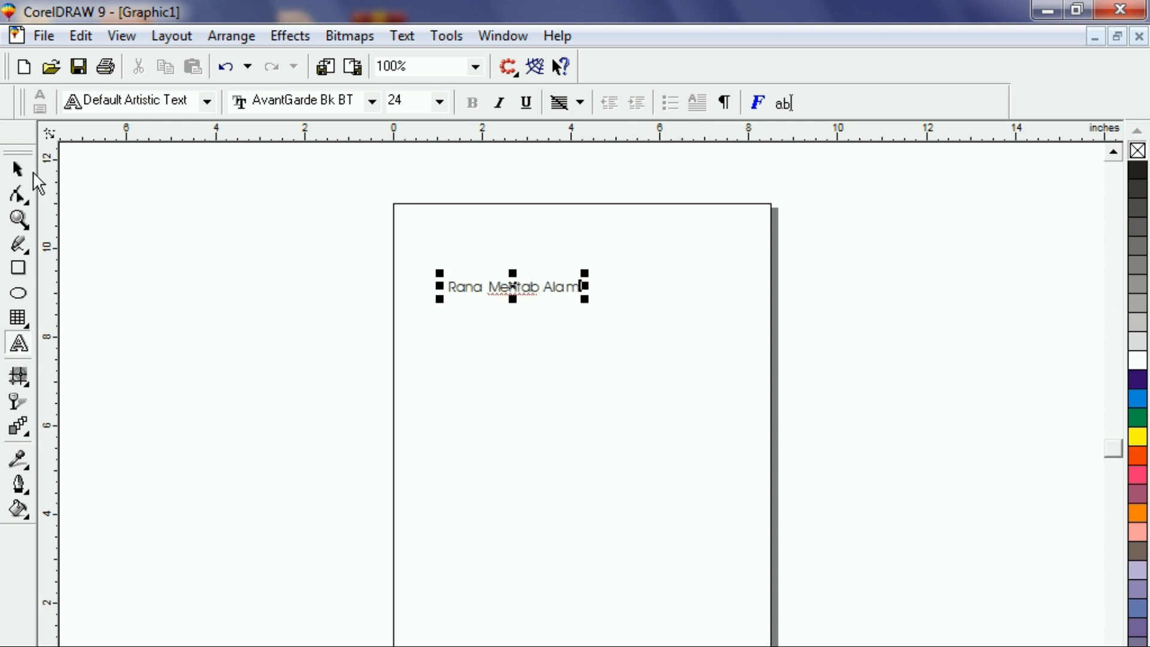
{"action": "left_click", "coordinate": [17, 169]}
{"action": "left_click", "coordinate": [146, 292]}
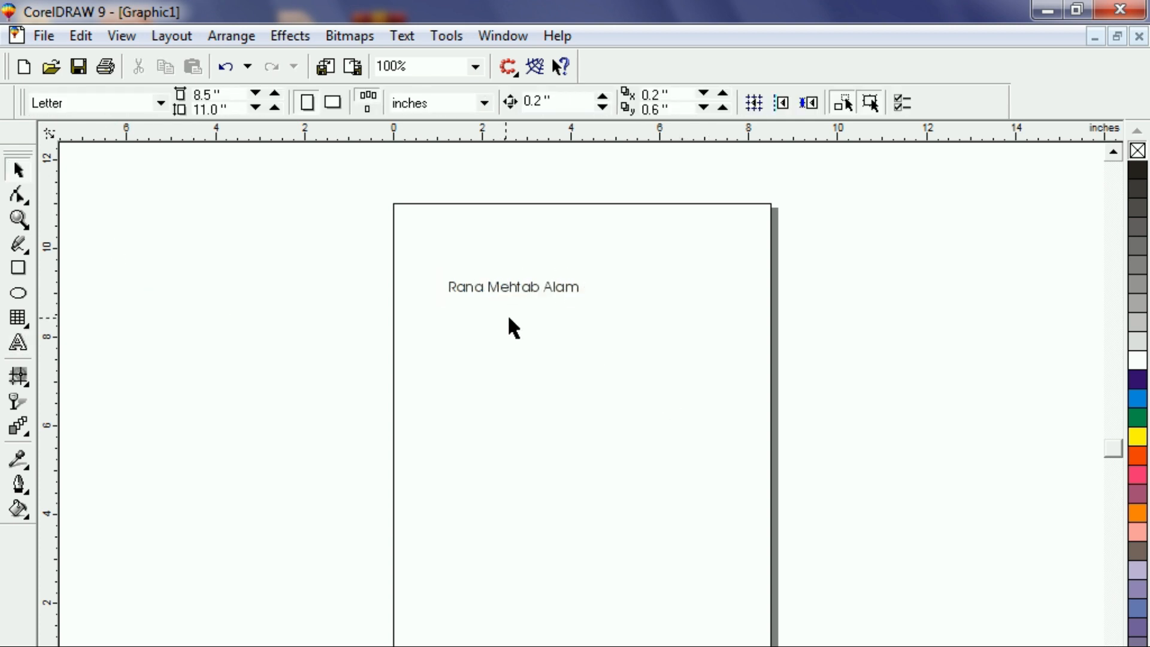
{"action": "left_click_drag", "start_coordinate": [514, 284], "coordinate": [506, 231]}
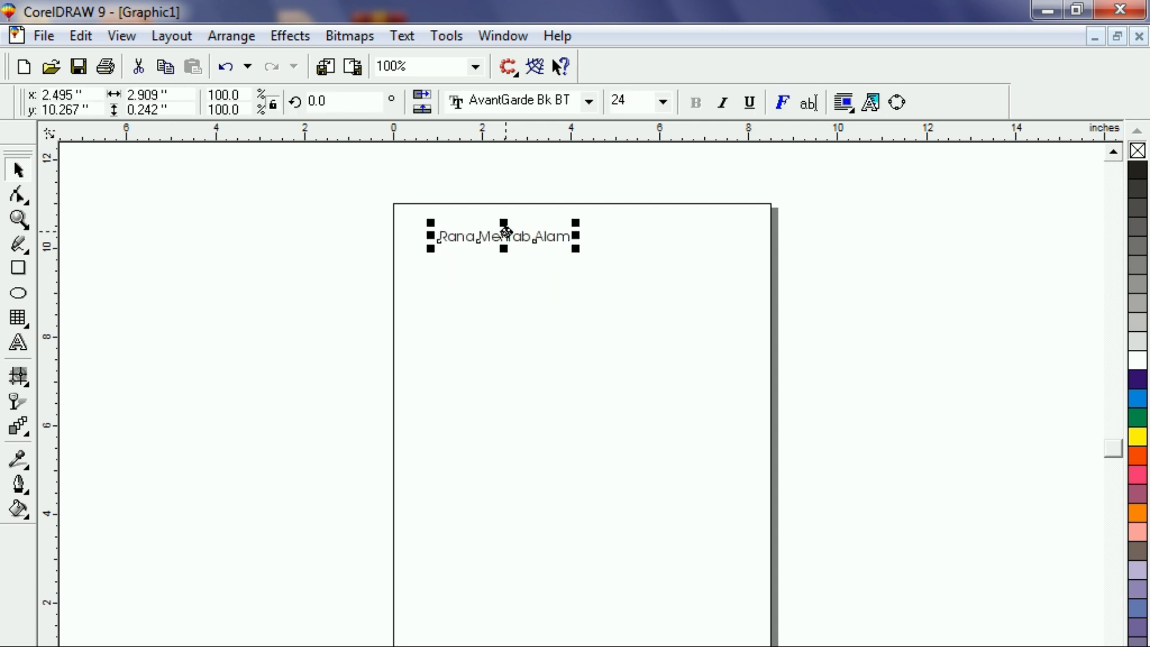
{"action": "key", "text": "shift+F2"}
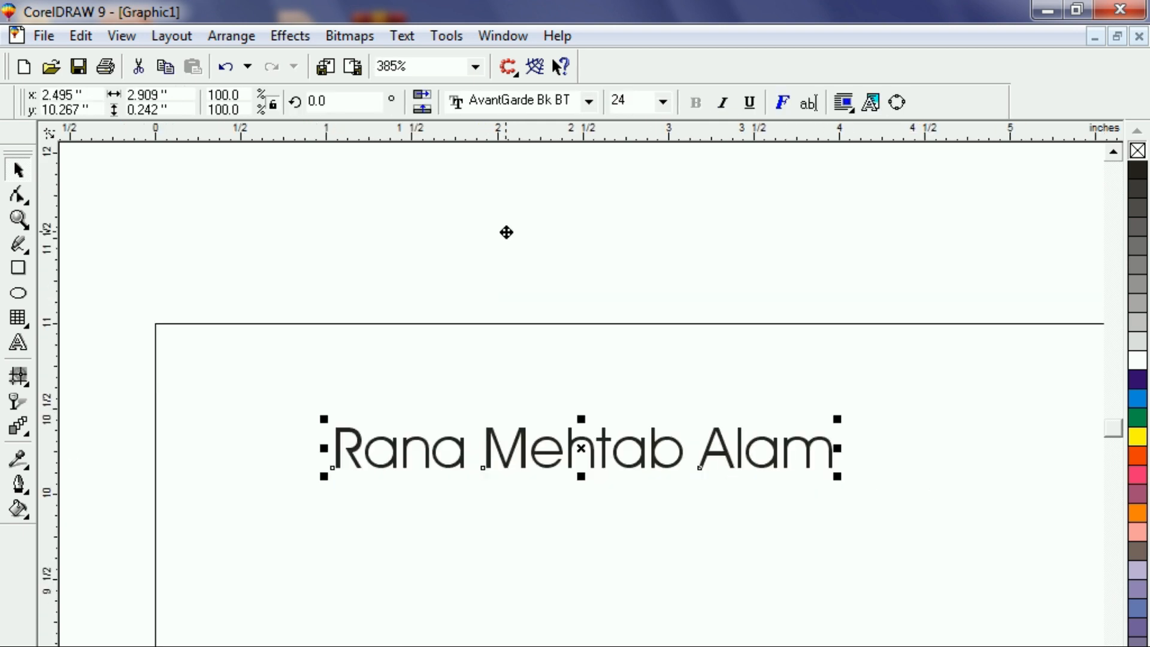
Change the name text's font to Arial Black.
{"action": "left_click", "coordinate": [495, 261]}
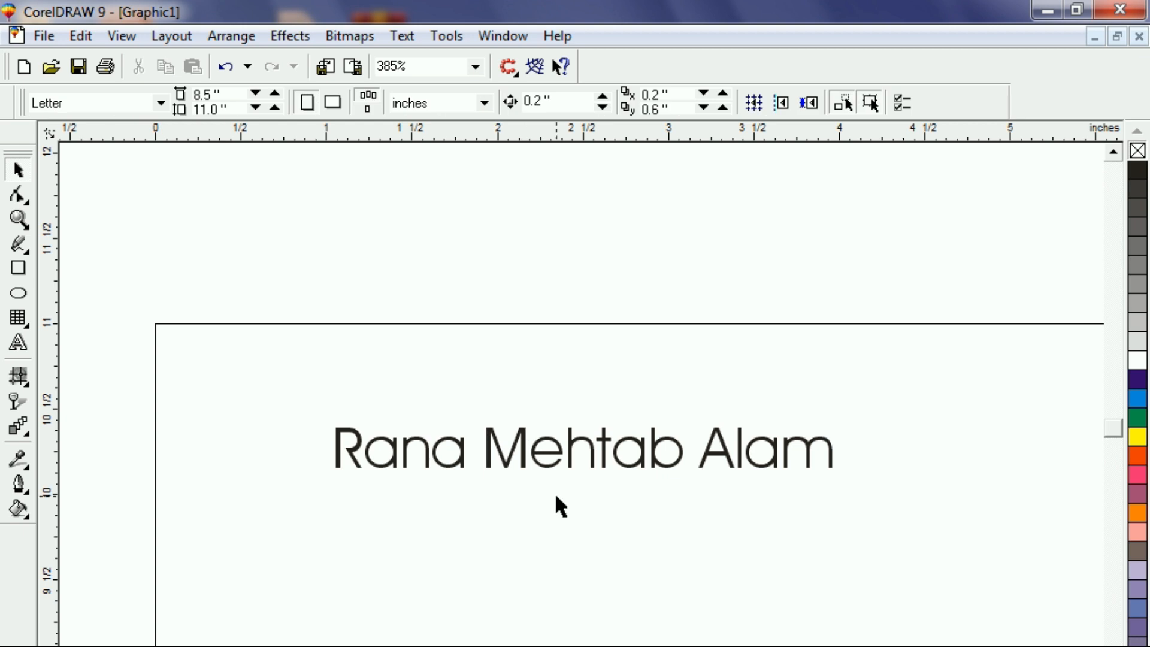
{"action": "left_click", "coordinate": [539, 469]}
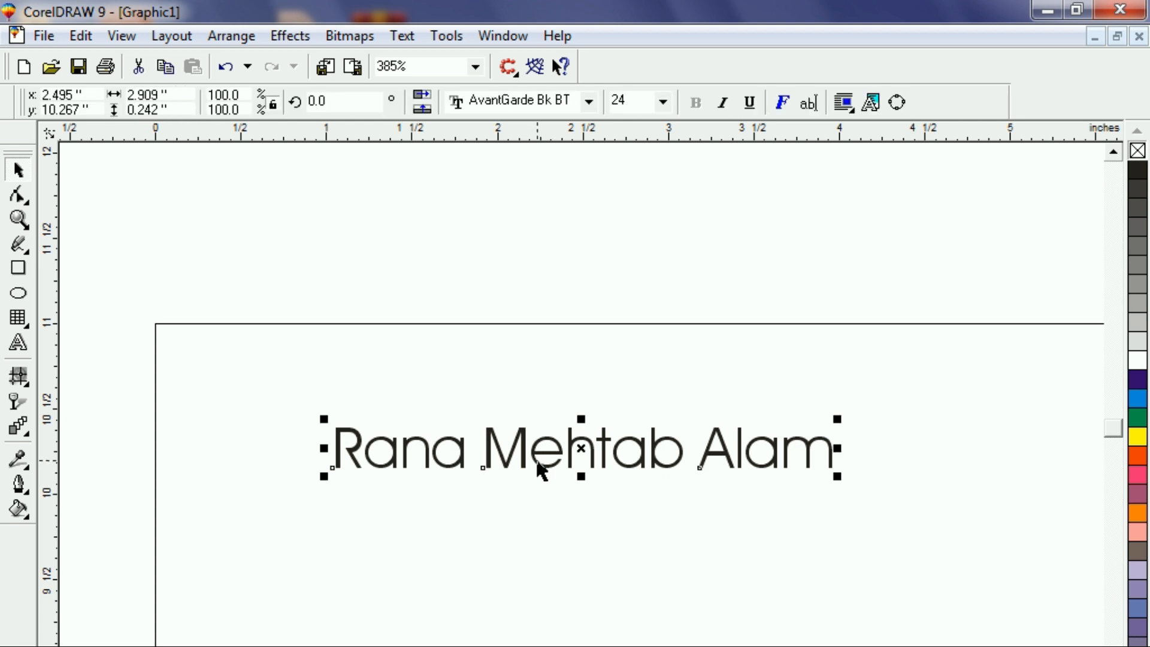
{"action": "left_click", "coordinate": [549, 104]}
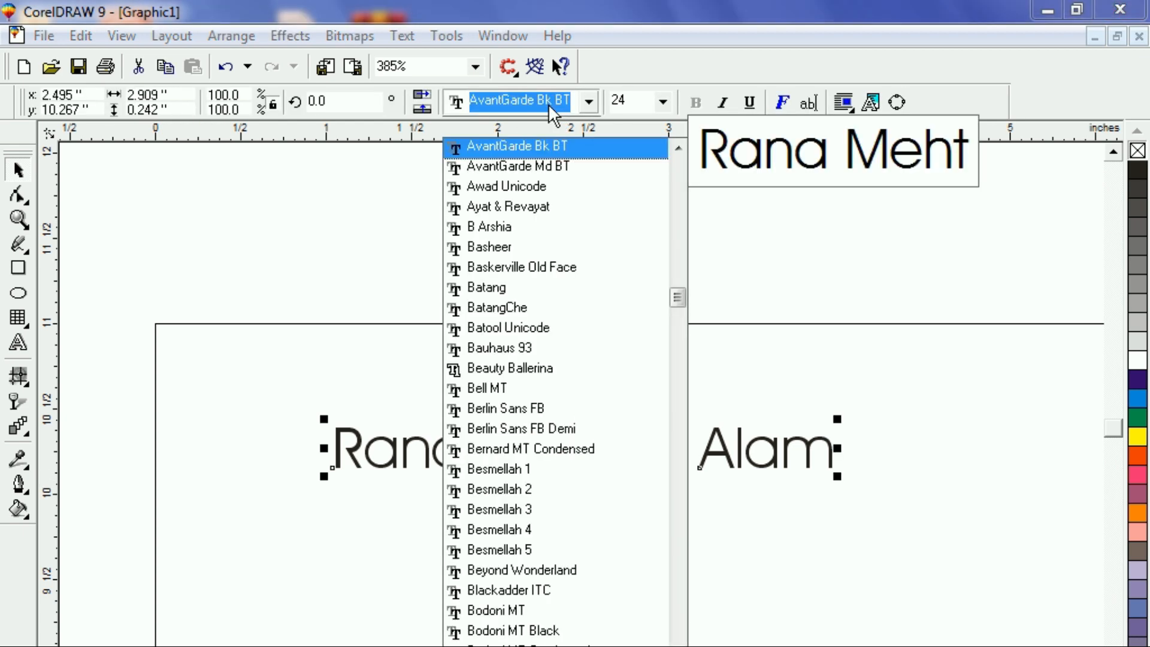
{"action": "key", "text": "Down"}
{"action": "key", "text": "Down"}
{"action": "key", "text": "Down"}
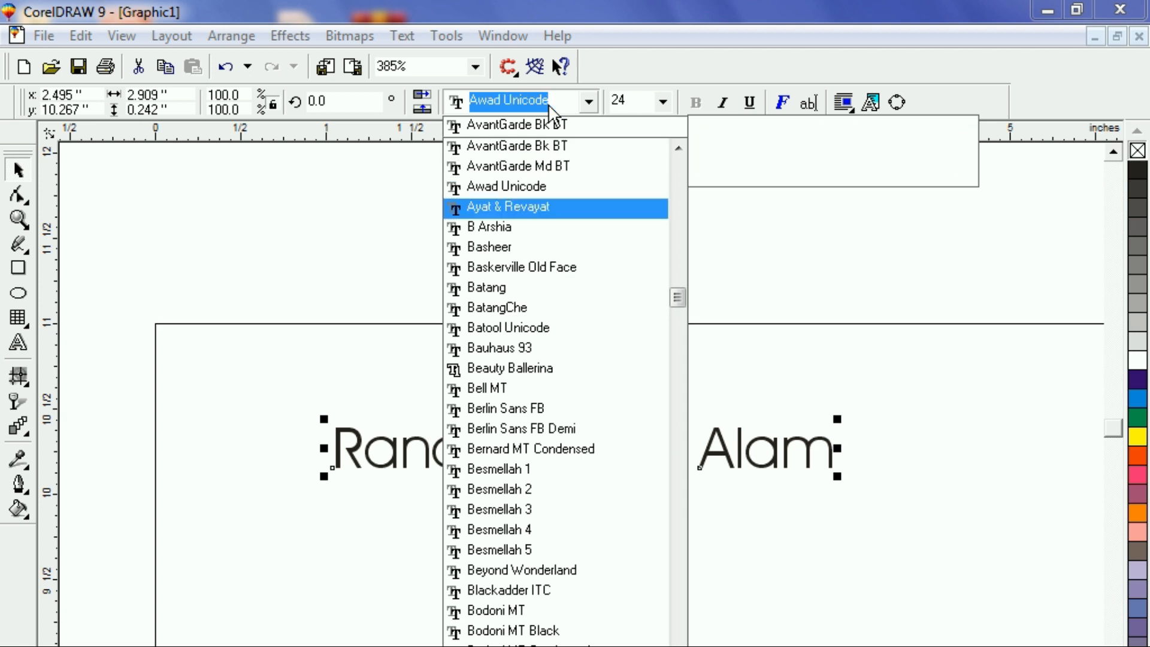
{"action": "key", "text": "Down"}
{"action": "key", "text": "Down"}
{"action": "key", "text": "Down"}
{"action": "key", "text": "Down"}
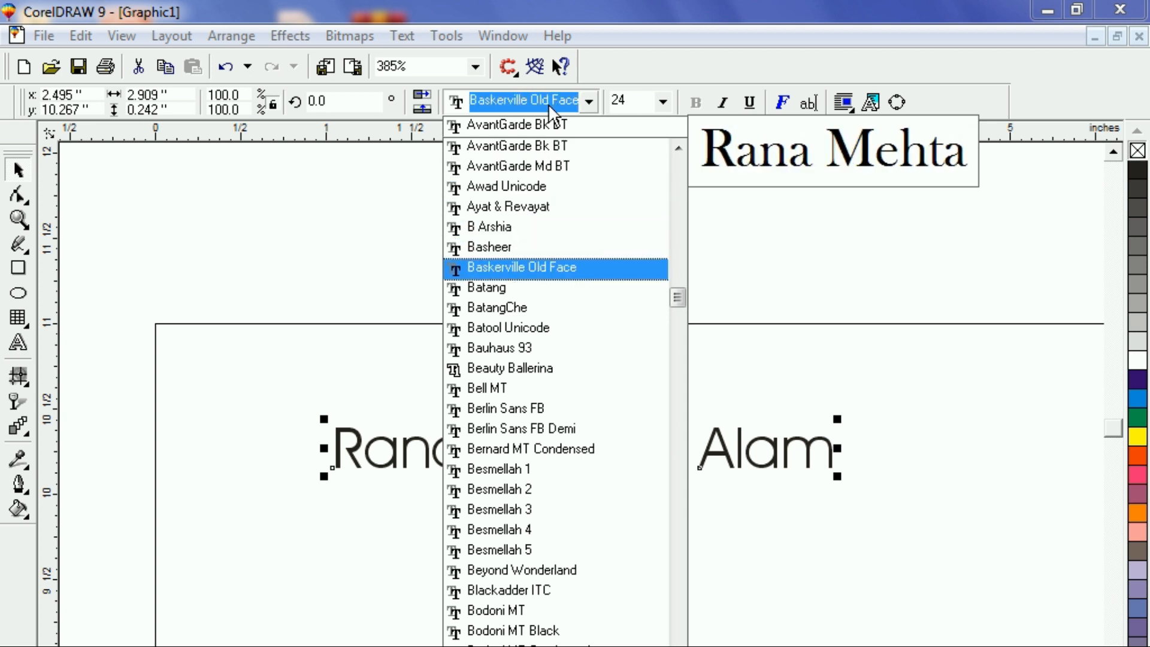
{"action": "type", "text": "Arial "}
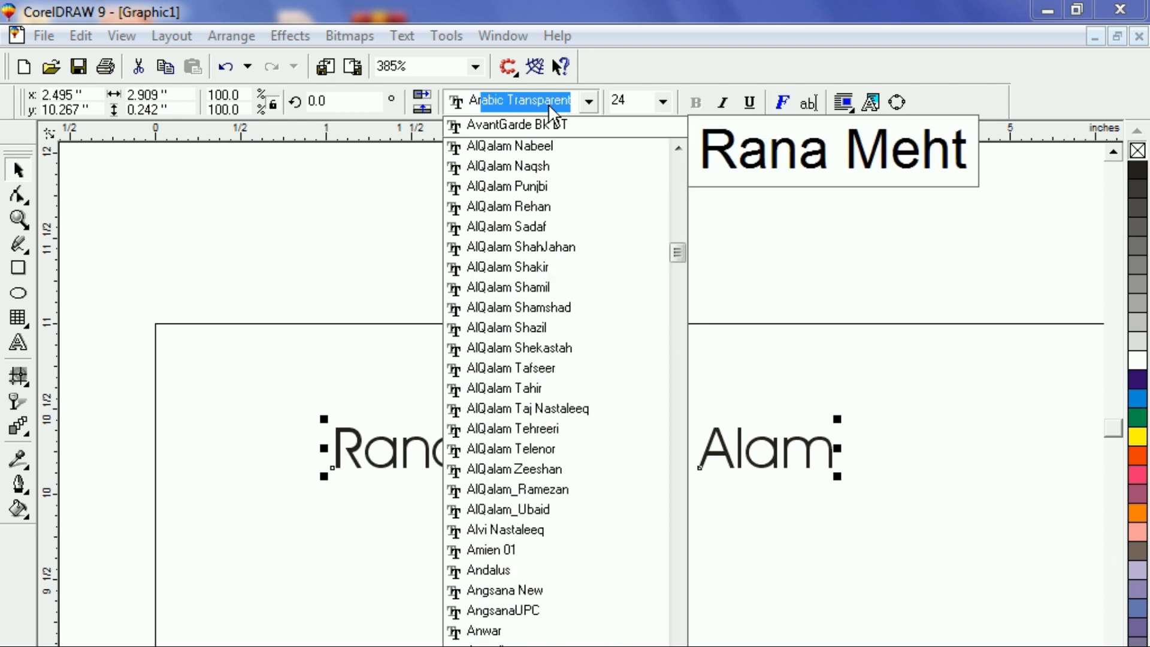
{"action": "type", "text": "Black"}
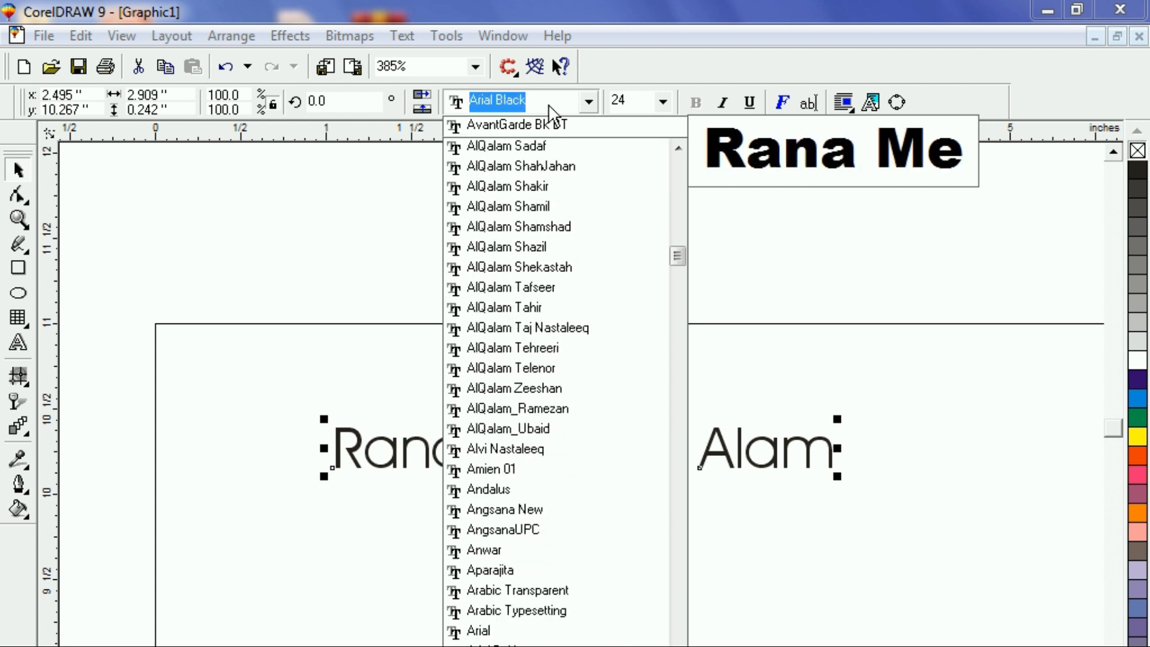
{"action": "key", "text": "Return"}
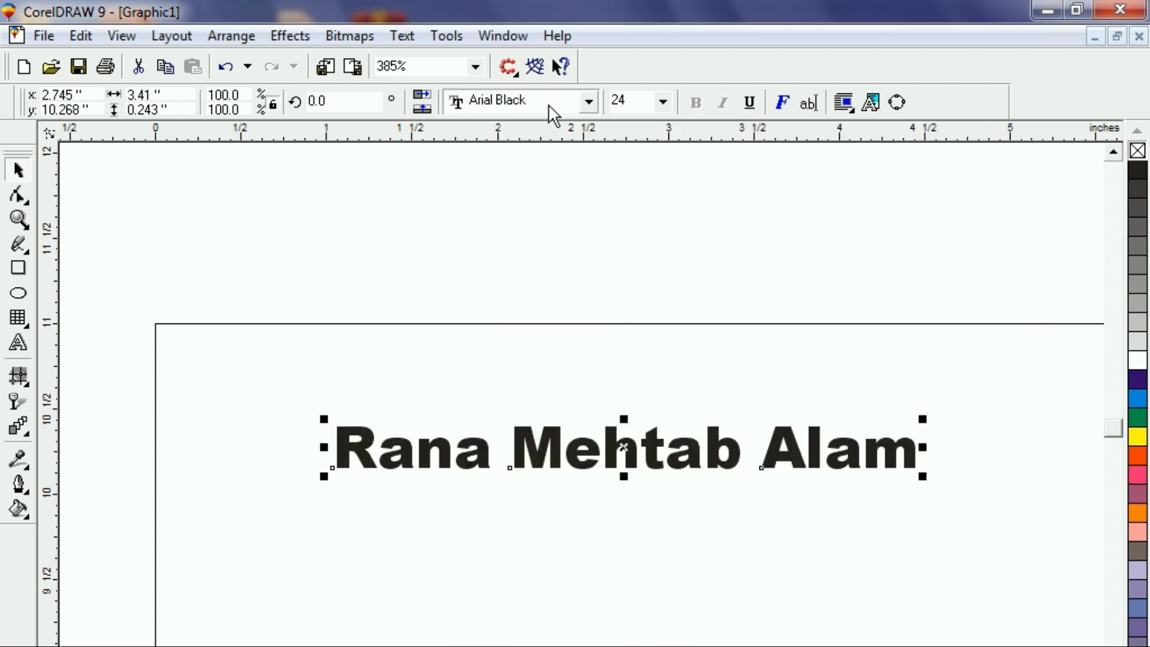
{"action": "key", "text": "F3"}
Drop a duplicate of the name text just below the original.
{"action": "left_click", "coordinate": [585, 557]}
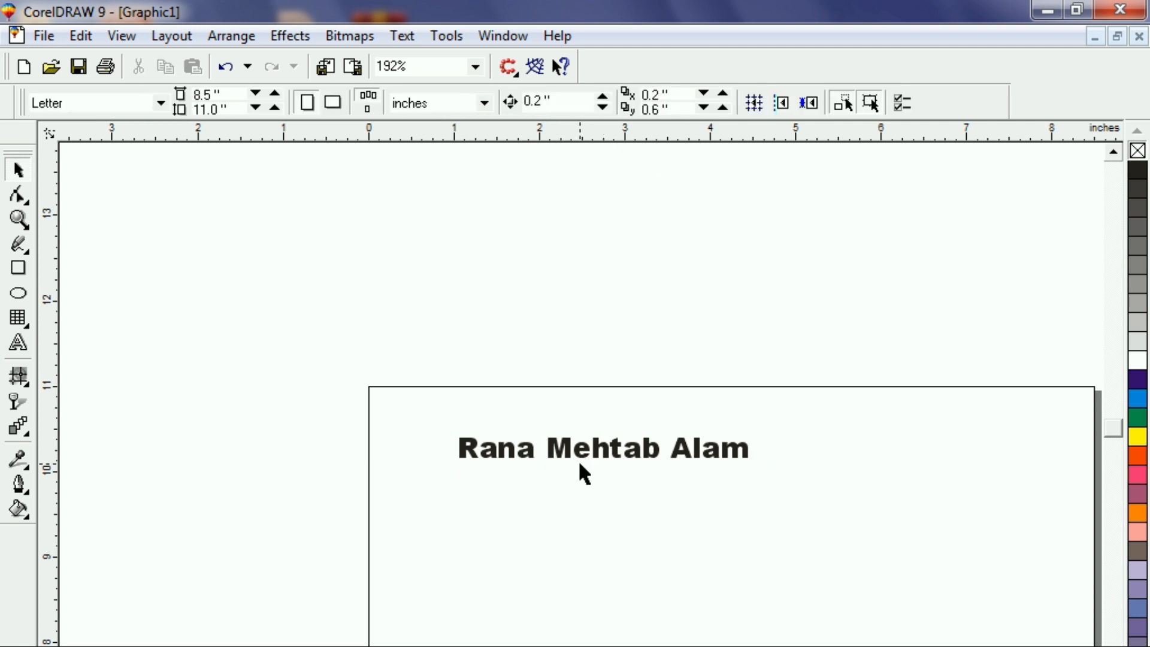
{"action": "left_click_drag", "start_coordinate": [580, 460], "coordinate": [580, 526]}
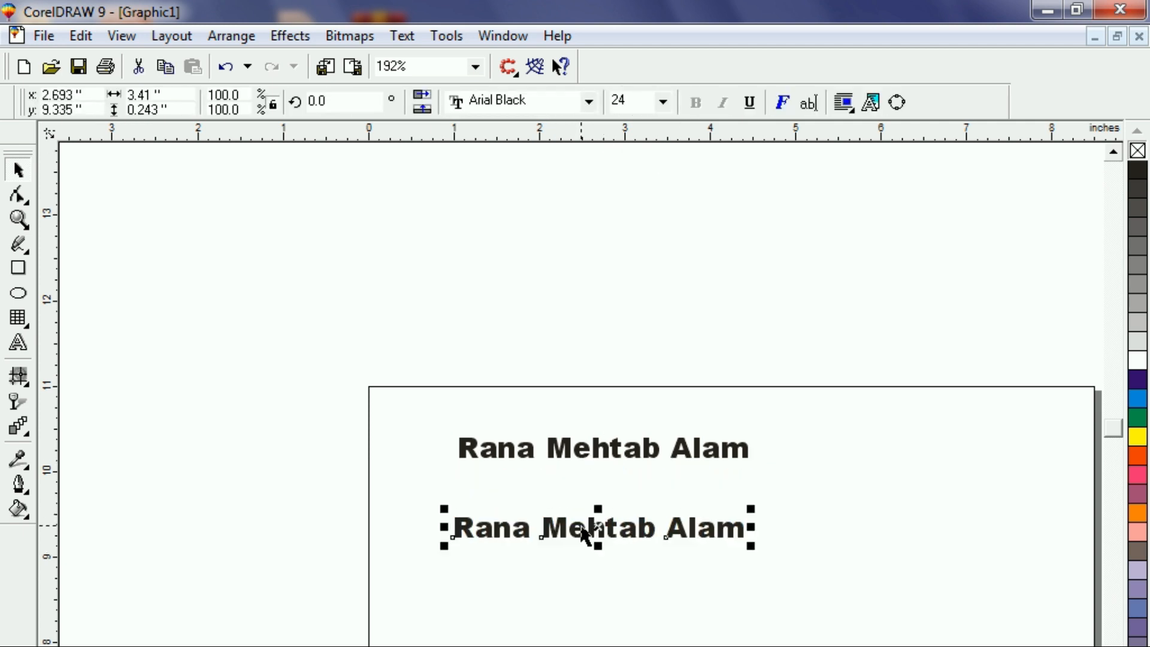
{"action": "key", "text": "Escape"}
Raise the upper line of name text about a quarter inch.
{"action": "left_click", "coordinate": [590, 449]}
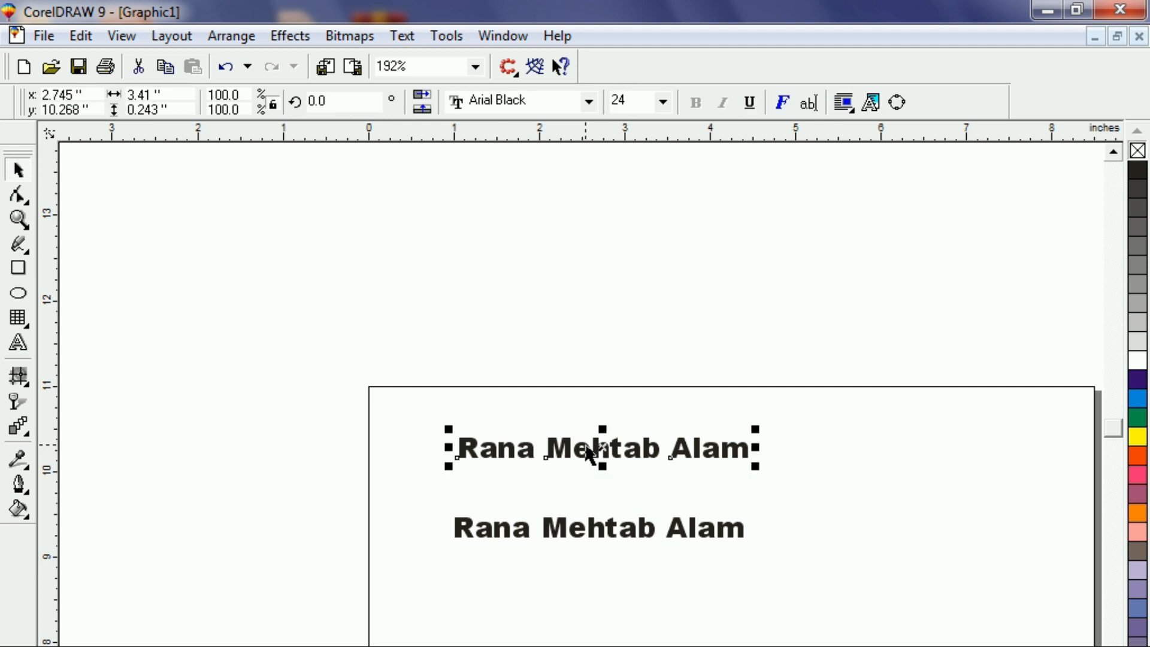
{"action": "key", "text": "shift+F2"}
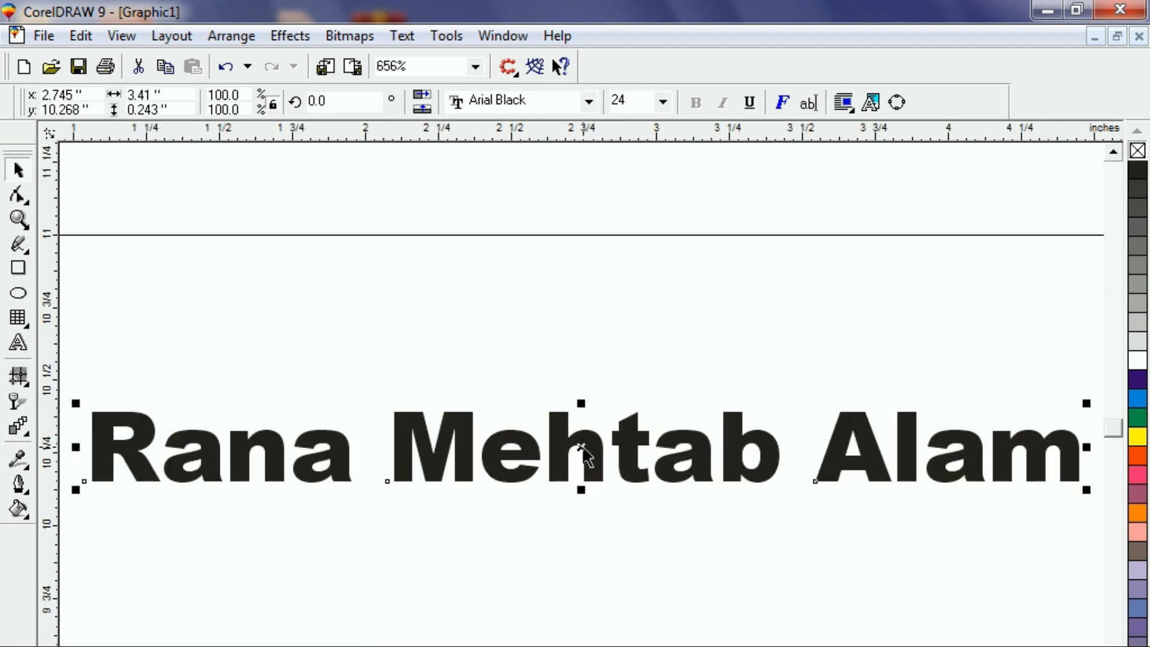
{"action": "left_click_drag", "start_coordinate": [463, 449], "coordinate": [467, 367]}
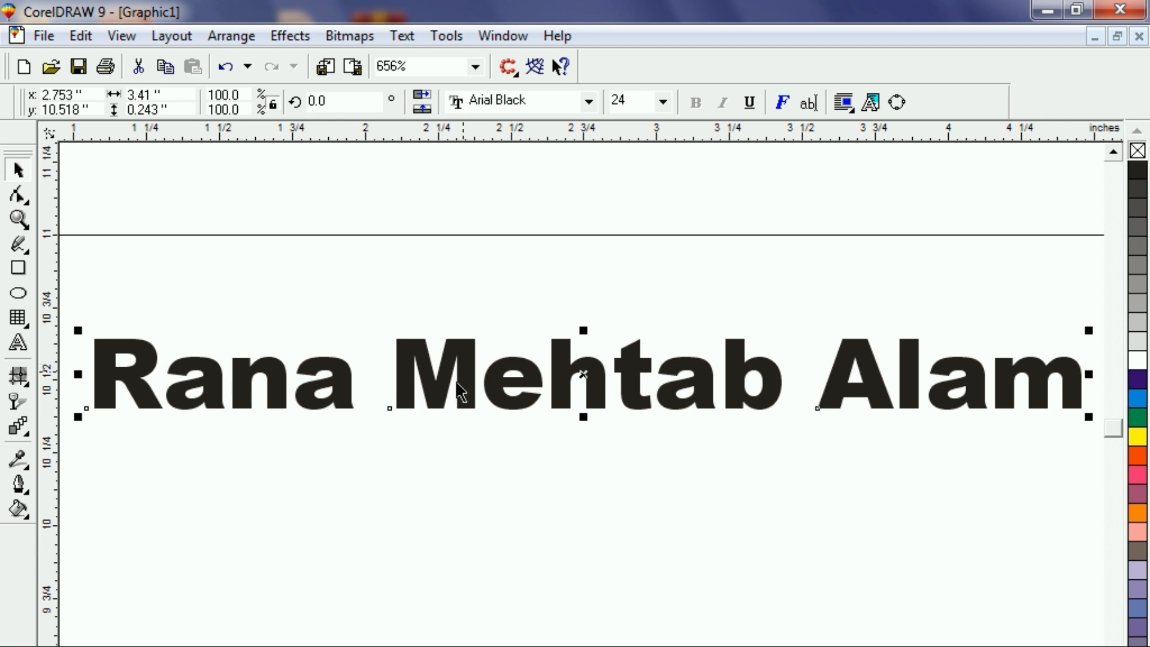
{"action": "left_click", "coordinate": [439, 376]}
{"action": "scroll", "coordinate": [439, 375], "scroll_direction": "up", "scroll_amount": 1}
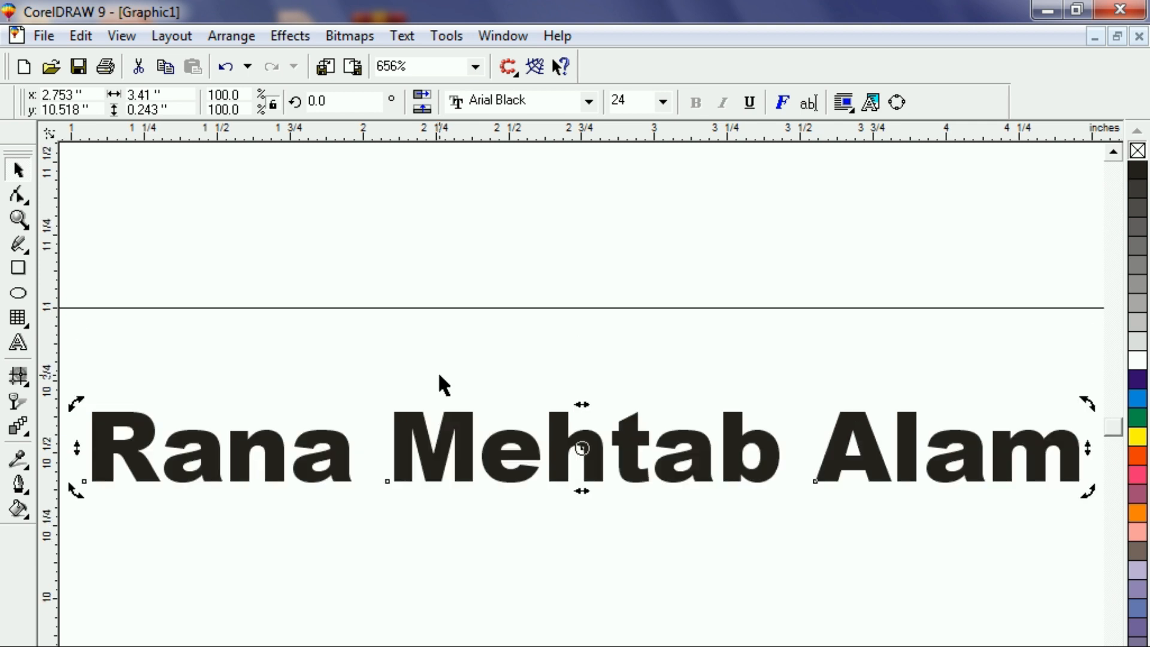
{"action": "left_click", "coordinate": [439, 384]}
{"action": "left_click", "coordinate": [403, 456]}
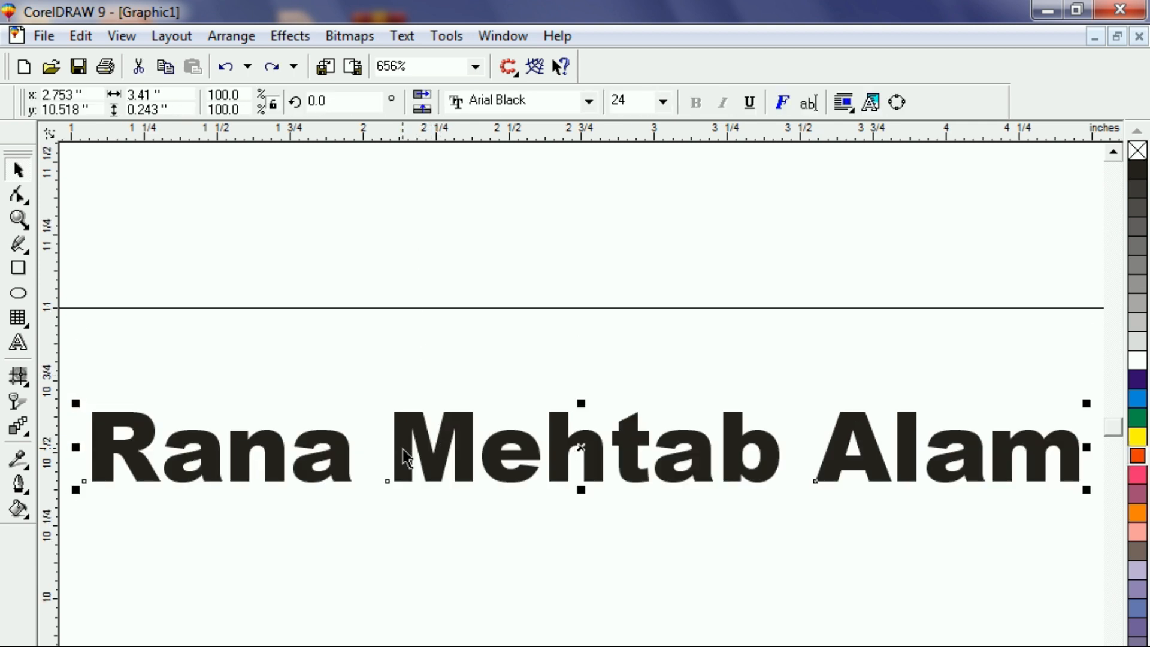
Fill the name orange-red and overlay a slightly offset copy with yellow fill and outline.
{"action": "left_click", "coordinate": [1139, 457]}
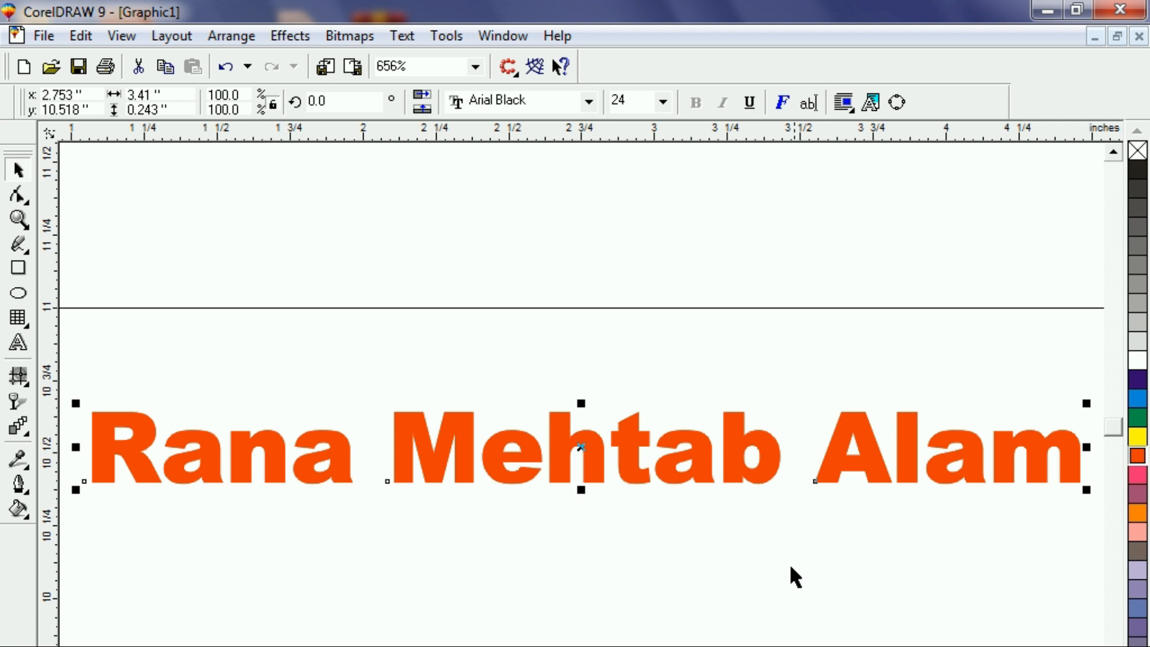
{"action": "left_click_drag", "start_coordinate": [444, 472], "coordinate": [459, 469]}
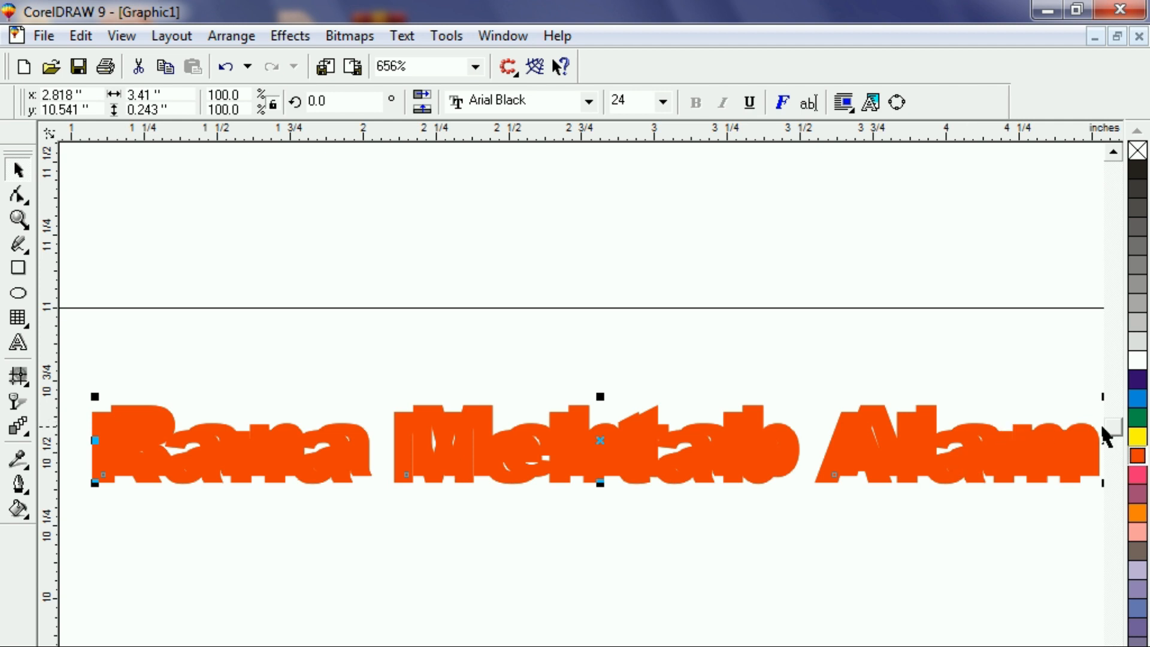
{"action": "left_click", "coordinate": [1135, 441]}
{"action": "right_click", "coordinate": [1136, 440]}
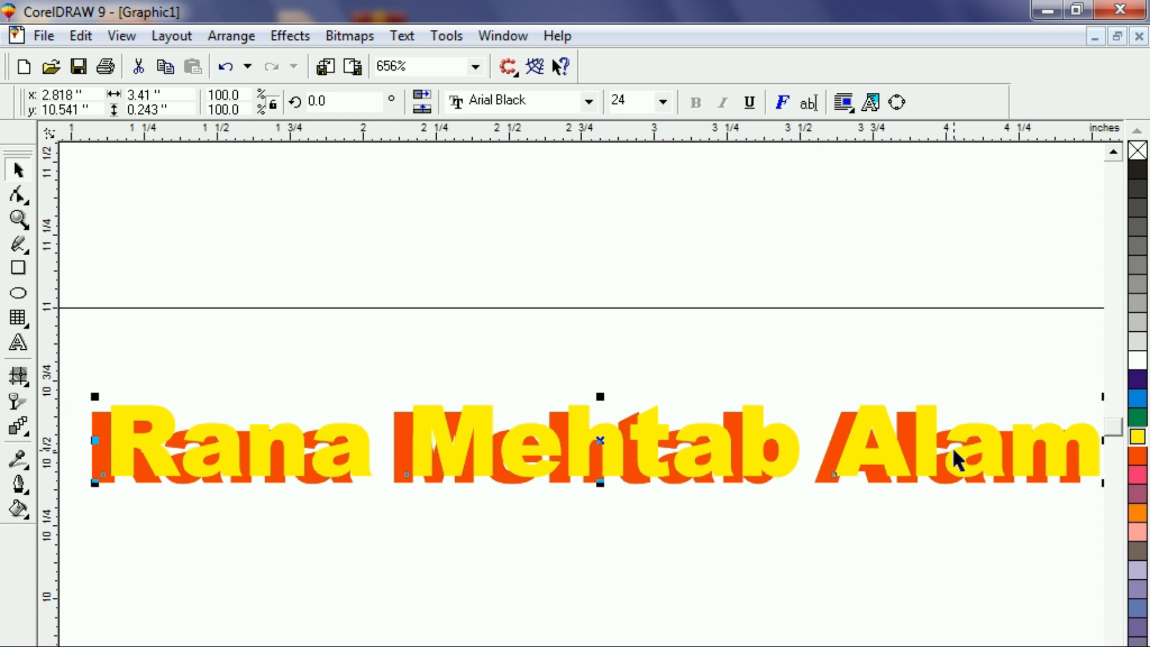
{"action": "key", "text": "F2"}
{"action": "left_click_drag", "start_coordinate": [370, 376], "coordinate": [444, 477]}
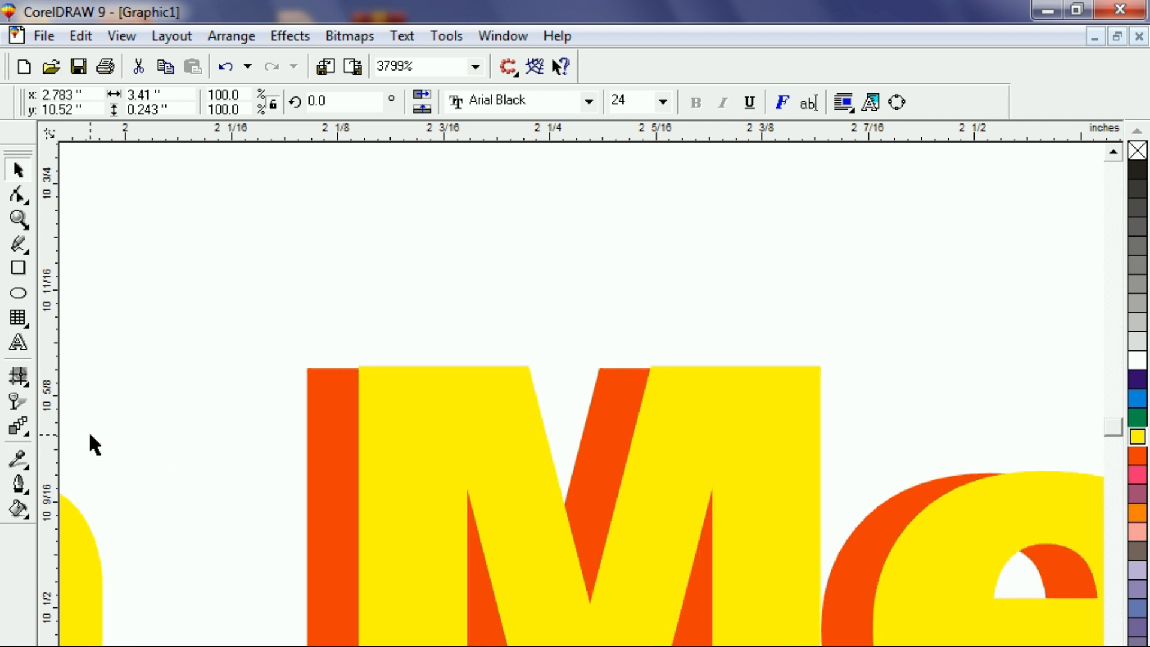
Blend the orange-red copy into the yellow front text with the Interactive Blend tool.
{"action": "left_click", "coordinate": [17, 428]}
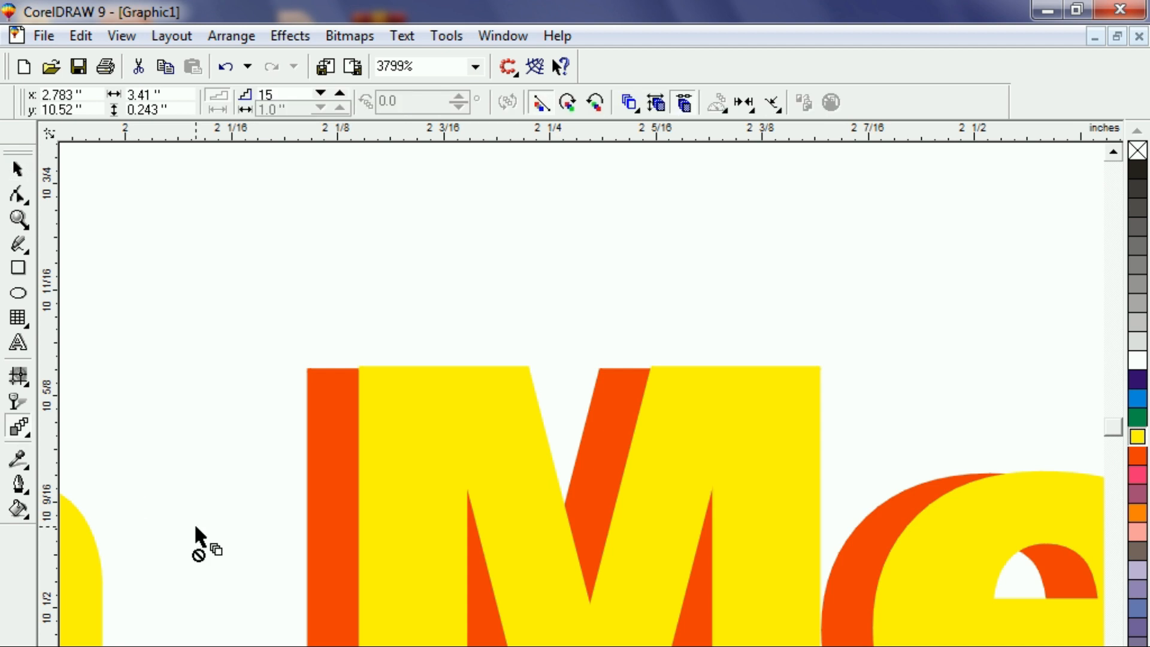
{"action": "left_click_drag", "start_coordinate": [311, 462], "coordinate": [353, 480]}
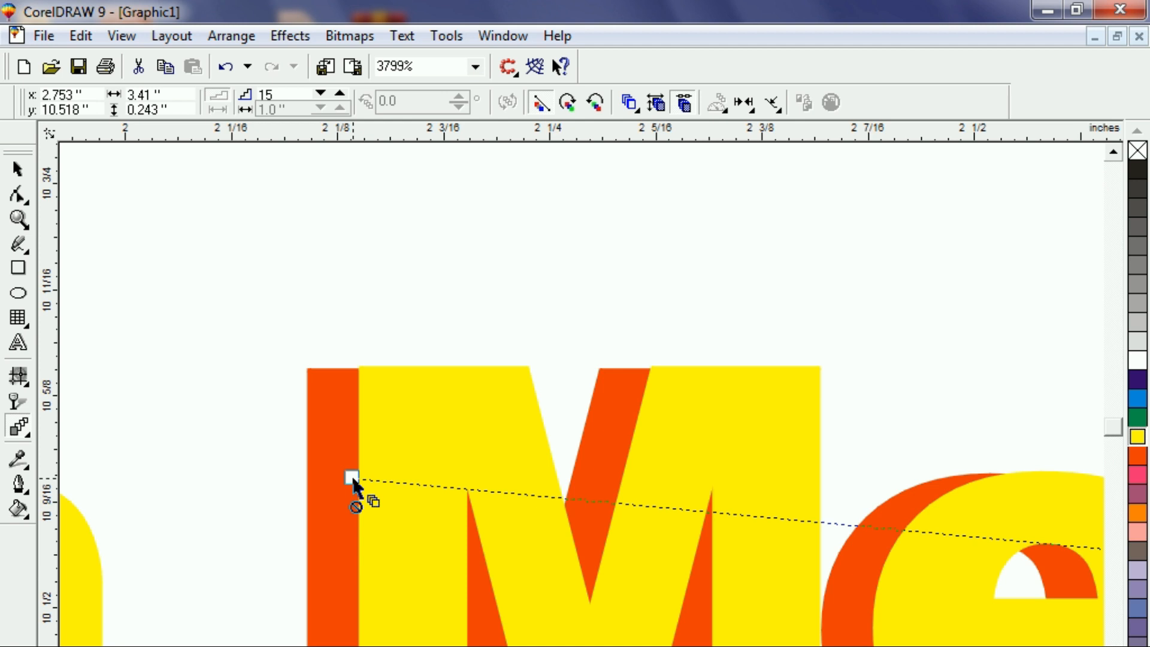
{"action": "left_click_drag", "start_coordinate": [353, 480], "coordinate": [382, 498]}
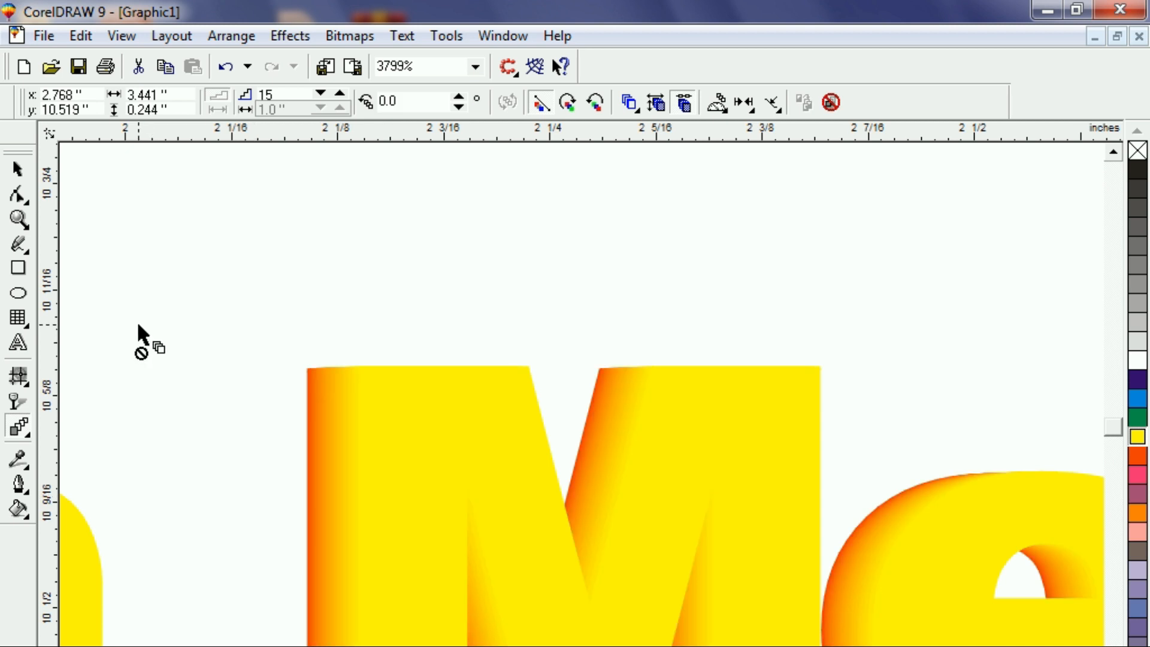
{"action": "left_click", "coordinate": [18, 169]}
{"action": "left_click", "coordinate": [157, 250]}
{"action": "key", "text": "F4"}
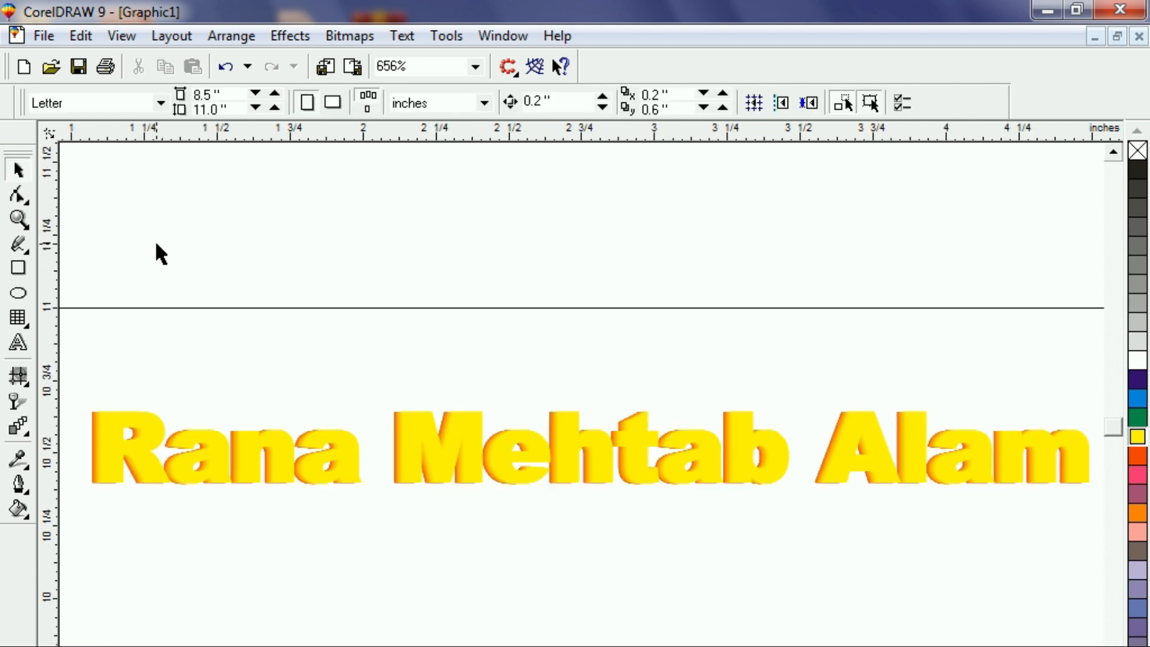
Nudge the front text right and set the blend colour direction to clockwise.
{"action": "left_click", "coordinate": [440, 458]}
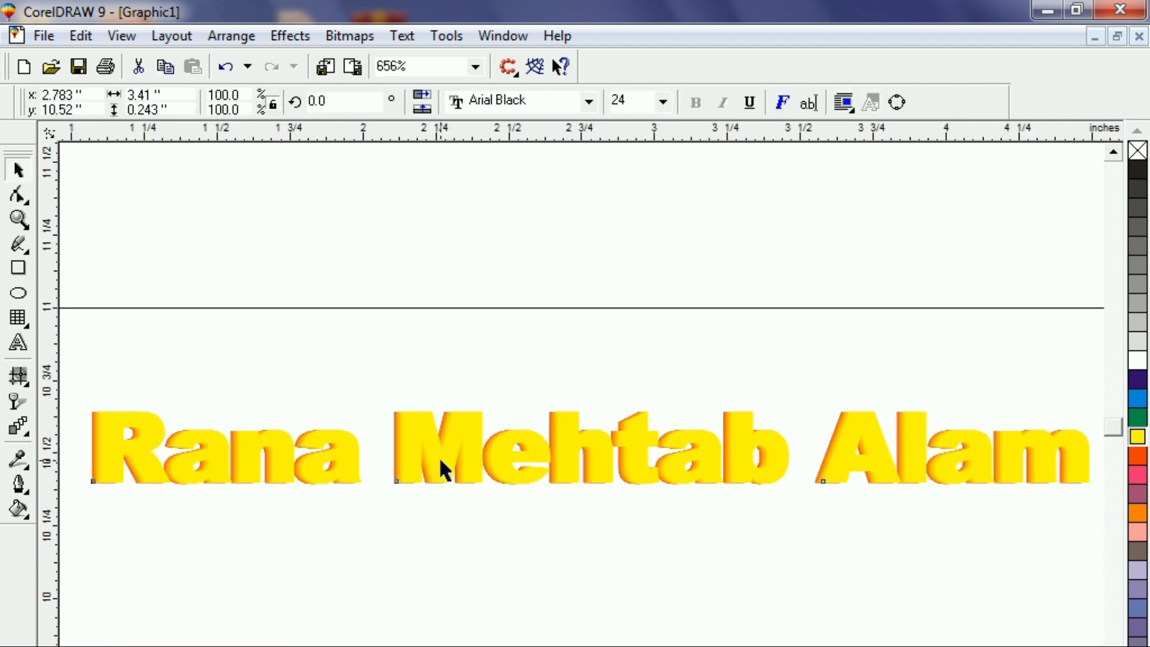
{"action": "left_click_drag", "start_coordinate": [442, 462], "coordinate": [450, 460]}
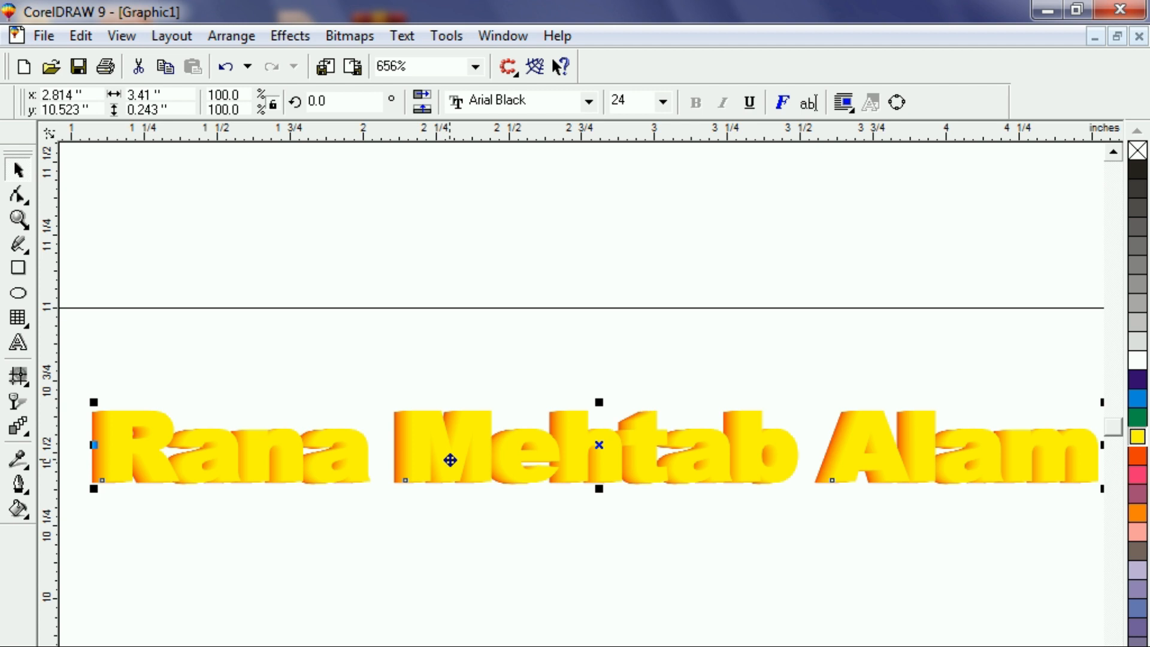
{"action": "left_click", "coordinate": [248, 229]}
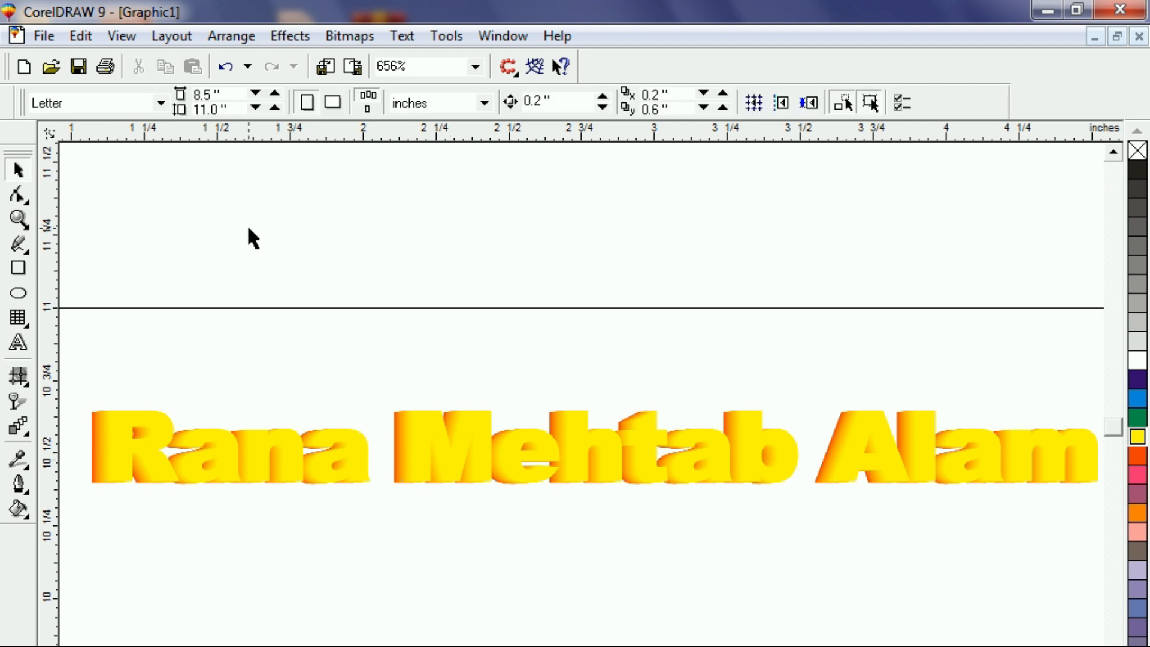
{"action": "left_click", "coordinate": [258, 458]}
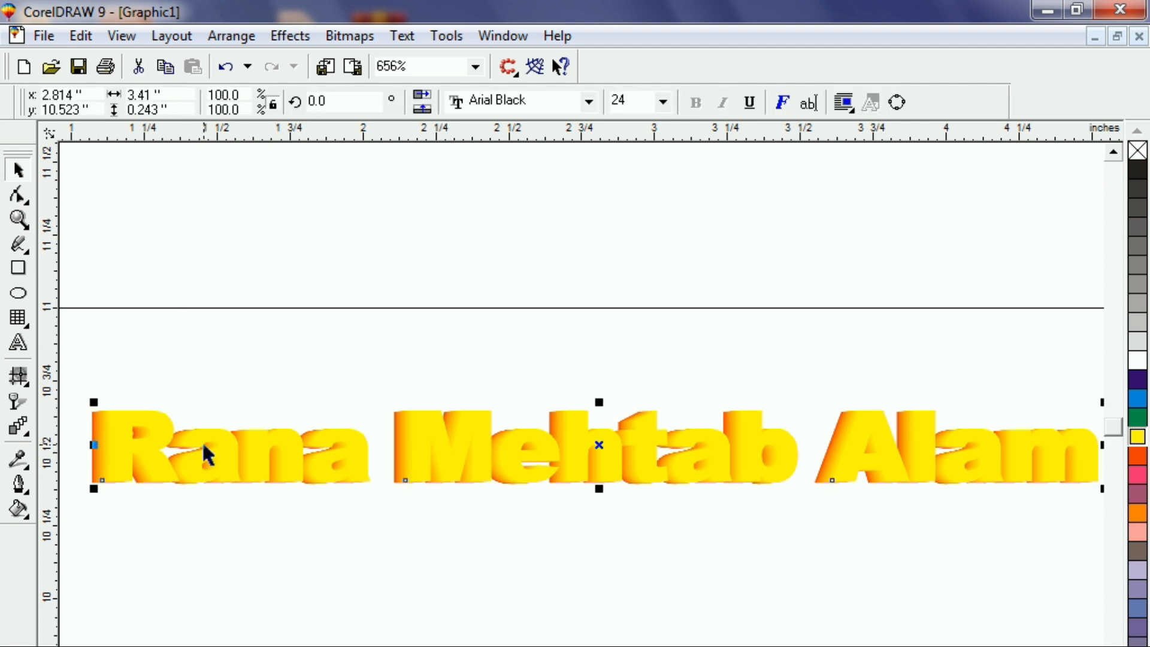
{"action": "left_click", "coordinate": [17, 427]}
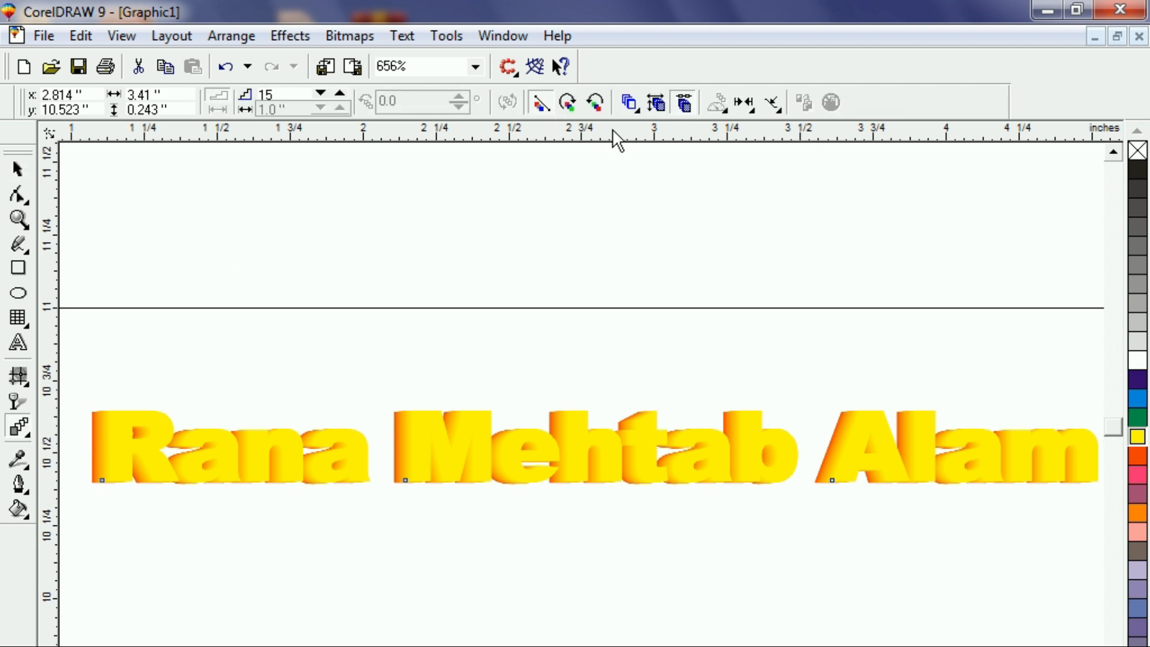
{"action": "left_click", "coordinate": [597, 102]}
{"action": "left_click", "coordinate": [568, 103]}
{"action": "left_click", "coordinate": [18, 170]}
Move the front text down-right and give it a blue fill with a dark purple outline.
{"action": "left_click", "coordinate": [504, 416]}
{"action": "left_click_drag", "start_coordinate": [521, 463], "coordinate": [544, 478]}
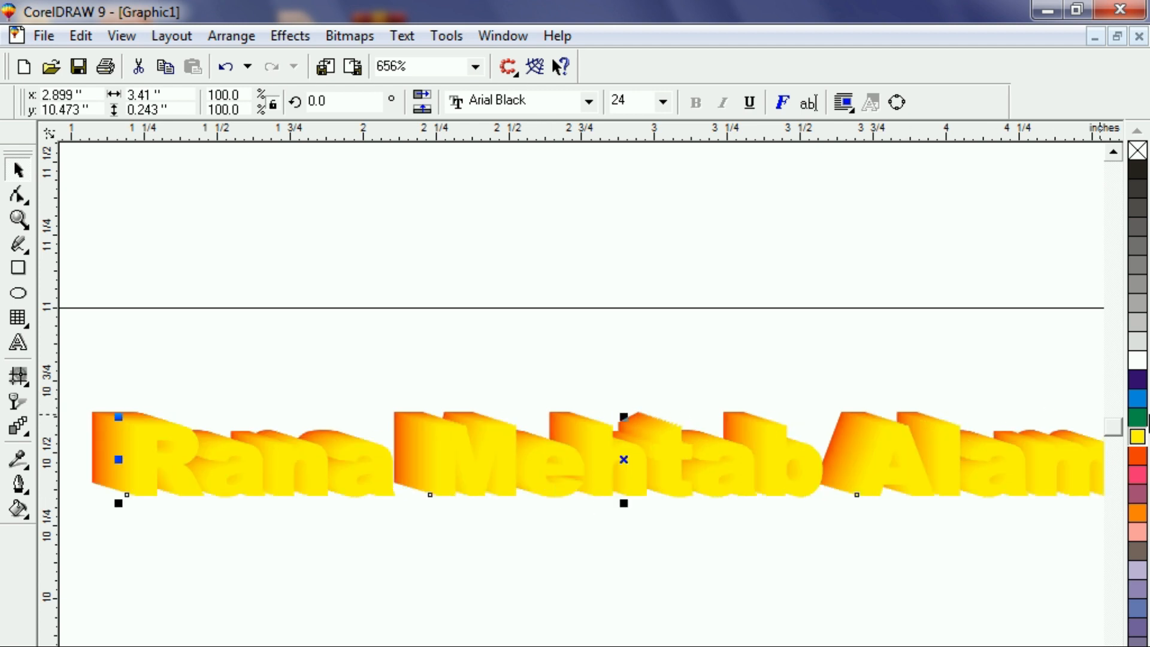
{"action": "left_click", "coordinate": [1141, 400]}
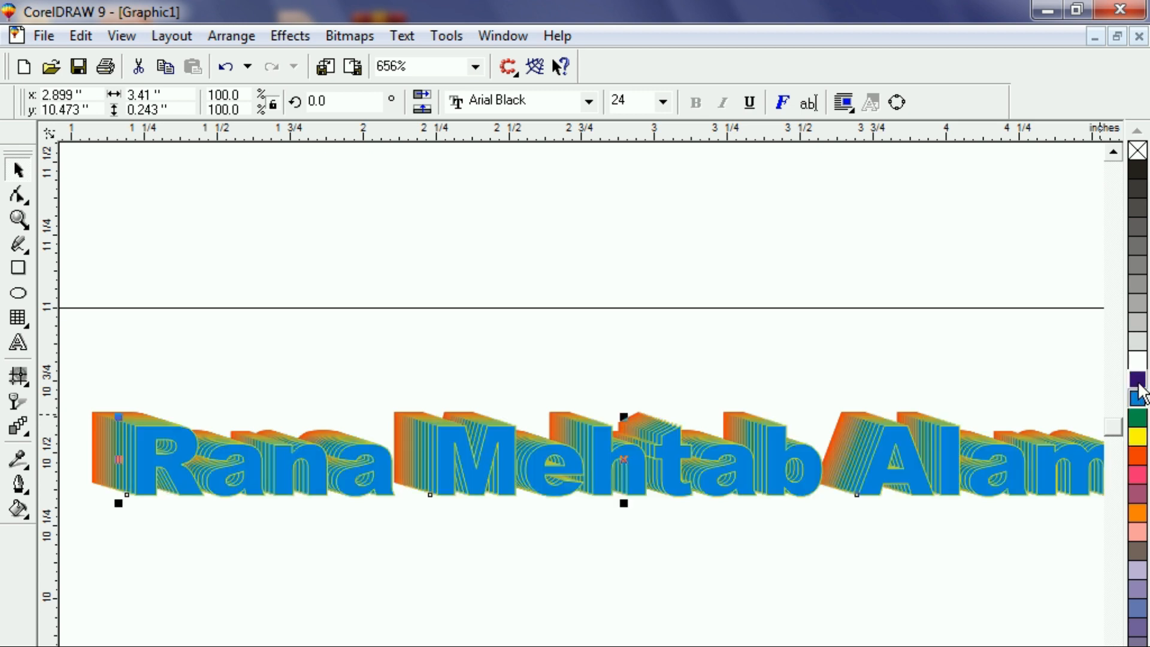
{"action": "right_click", "coordinate": [1140, 383]}
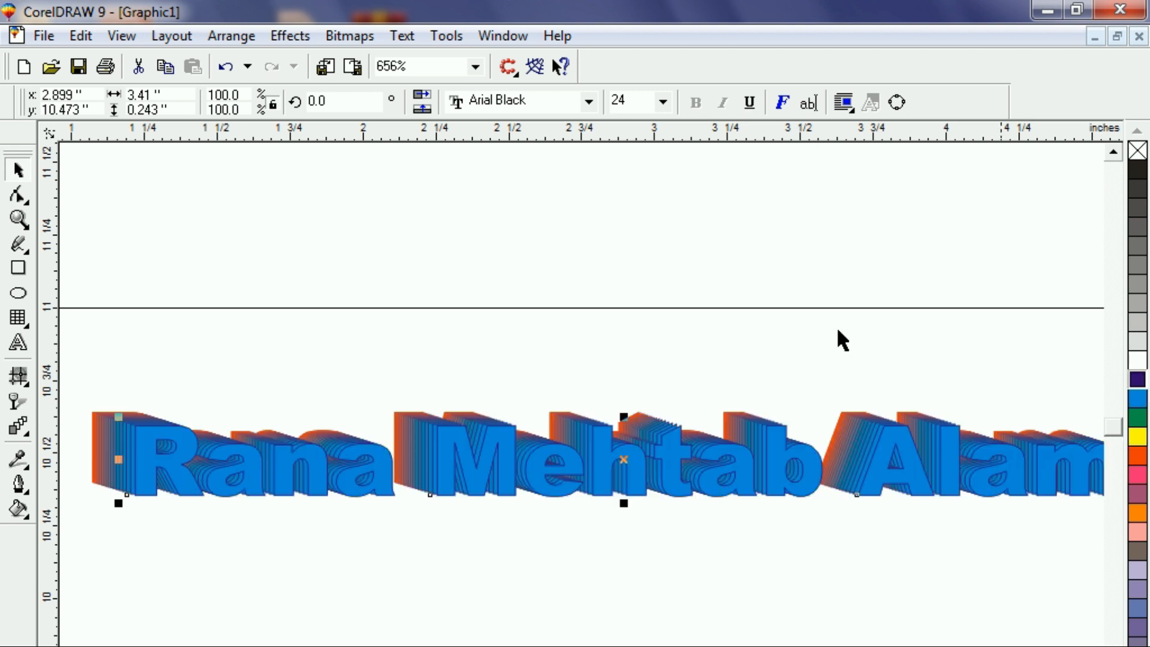
Set the blend to 50 steps with a counterclockwise rainbow colour sweep.
{"action": "left_click", "coordinate": [258, 432]}
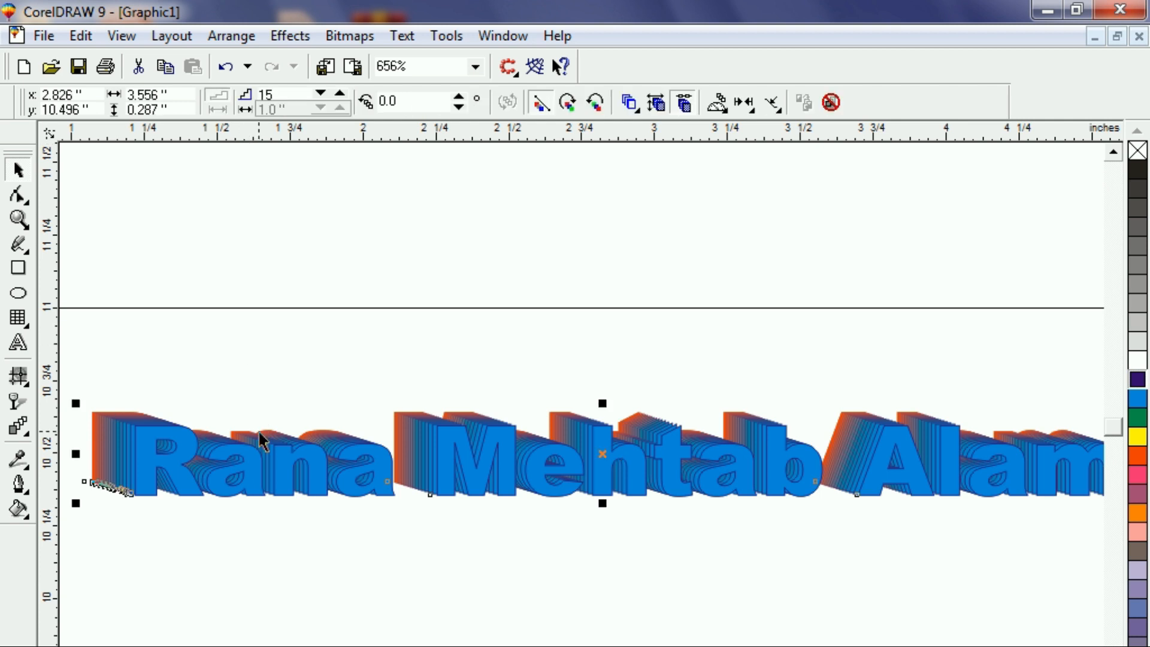
{"action": "left_click_drag", "start_coordinate": [298, 94], "coordinate": [244, 94]}
{"action": "type", "text": "50"}
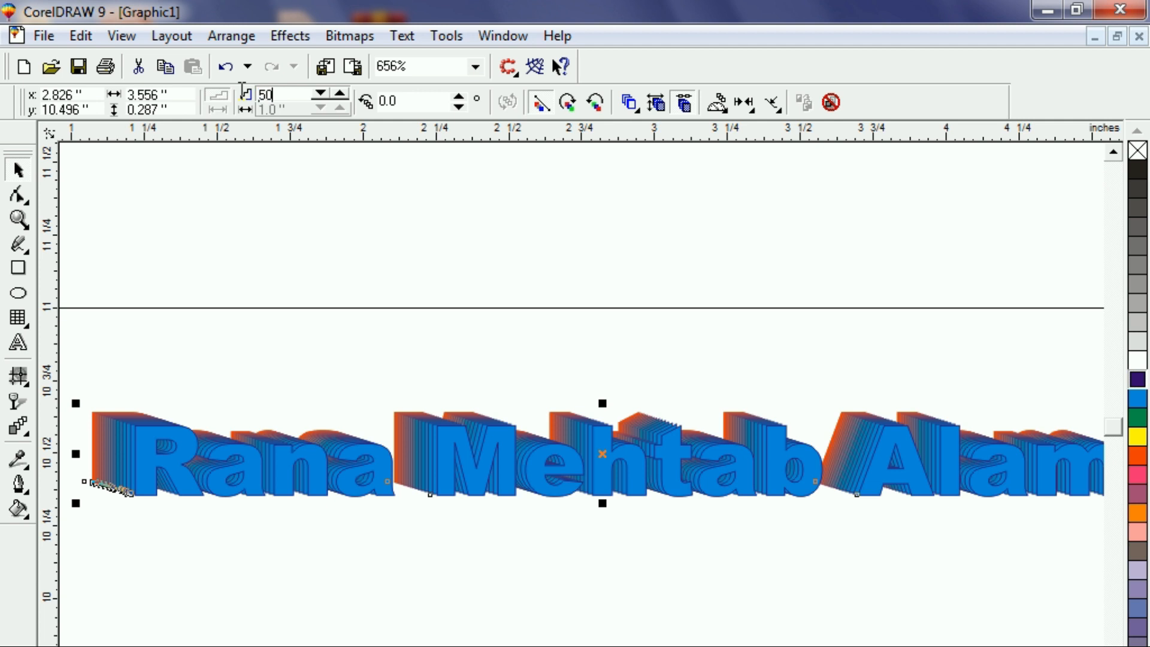
{"action": "key", "text": "Return"}
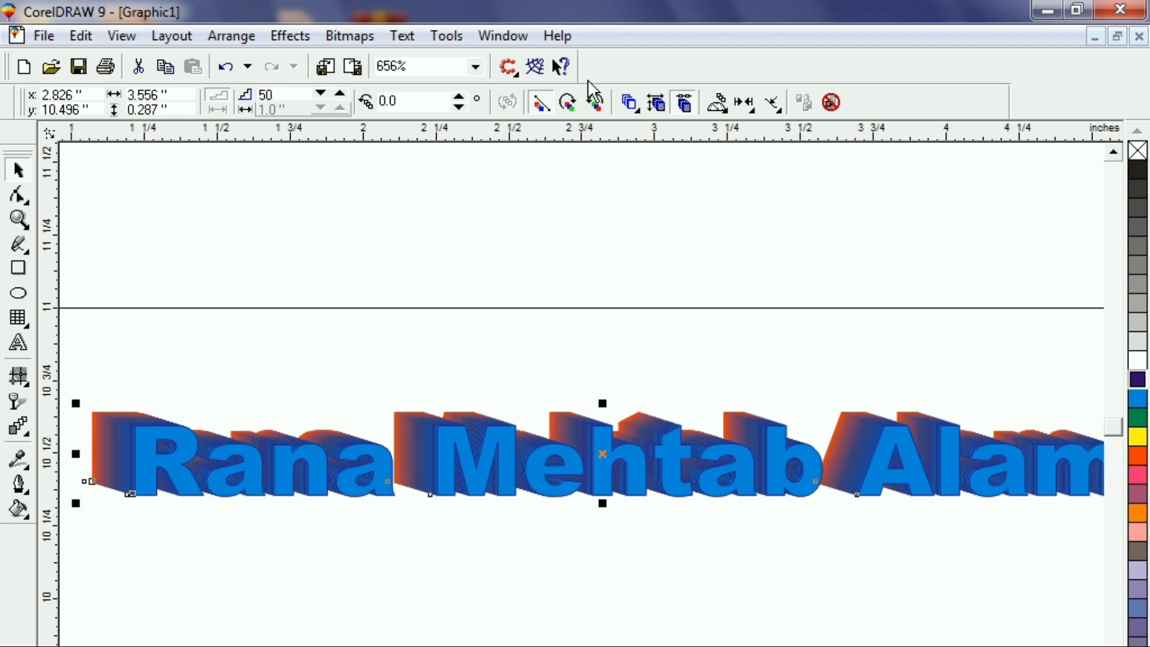
{"action": "left_click", "coordinate": [594, 102]}
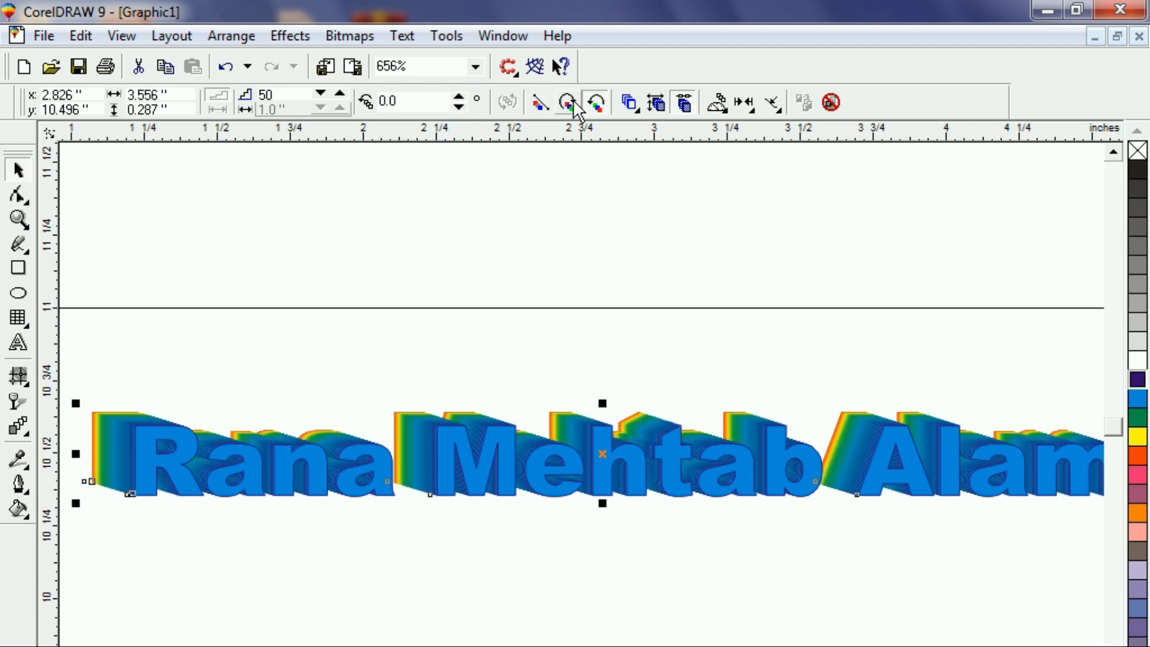
{"action": "left_click_drag", "start_coordinate": [442, 450], "coordinate": [401, 459]}
{"action": "left_click", "coordinate": [433, 530]}
Zoom in on the Meht letters and nudge the front text right and slightly up.
{"action": "key", "text": "F2"}
{"action": "left_click_drag", "start_coordinate": [321, 303], "coordinate": [566, 540]}
{"action": "left_click_drag", "start_coordinate": [677, 478], "coordinate": [712, 471]}
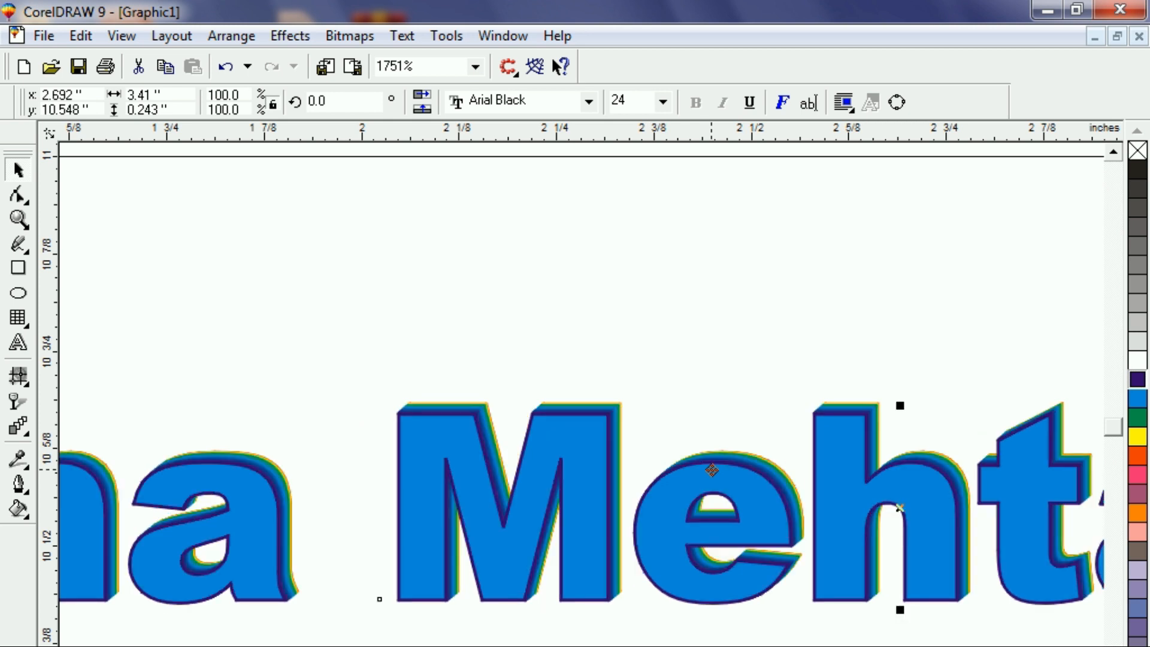
{"action": "left_click", "coordinate": [495, 258]}
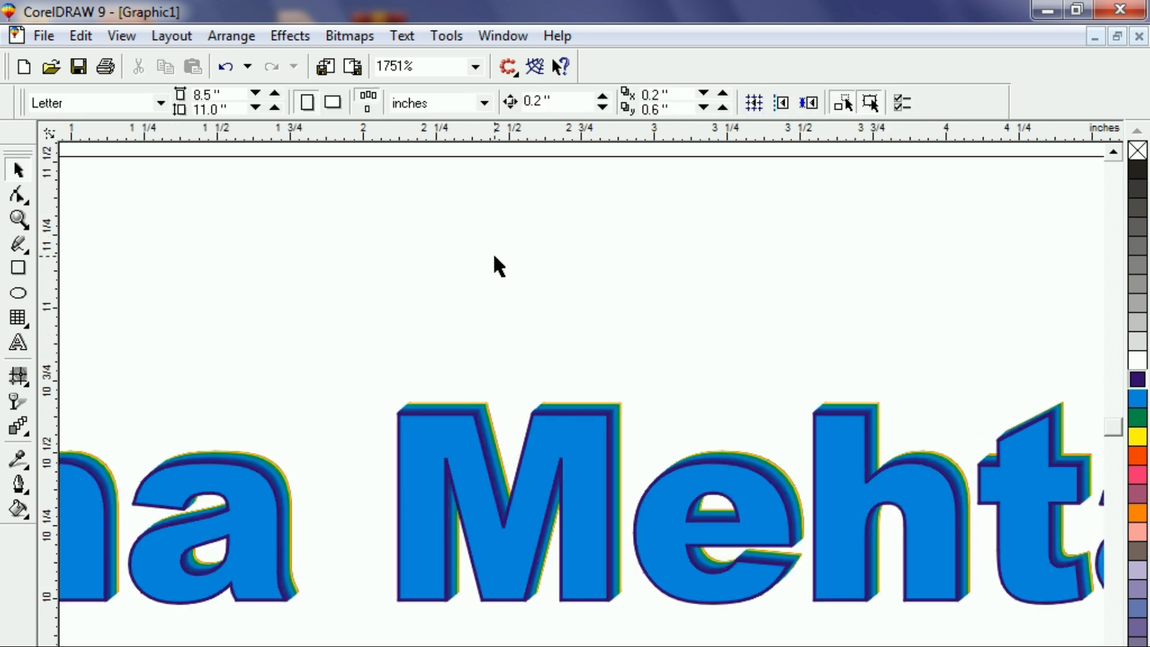
Move a black copy of the name just below the blue sample and open its Outline Pen settings.
{"action": "key", "text": "F4"}
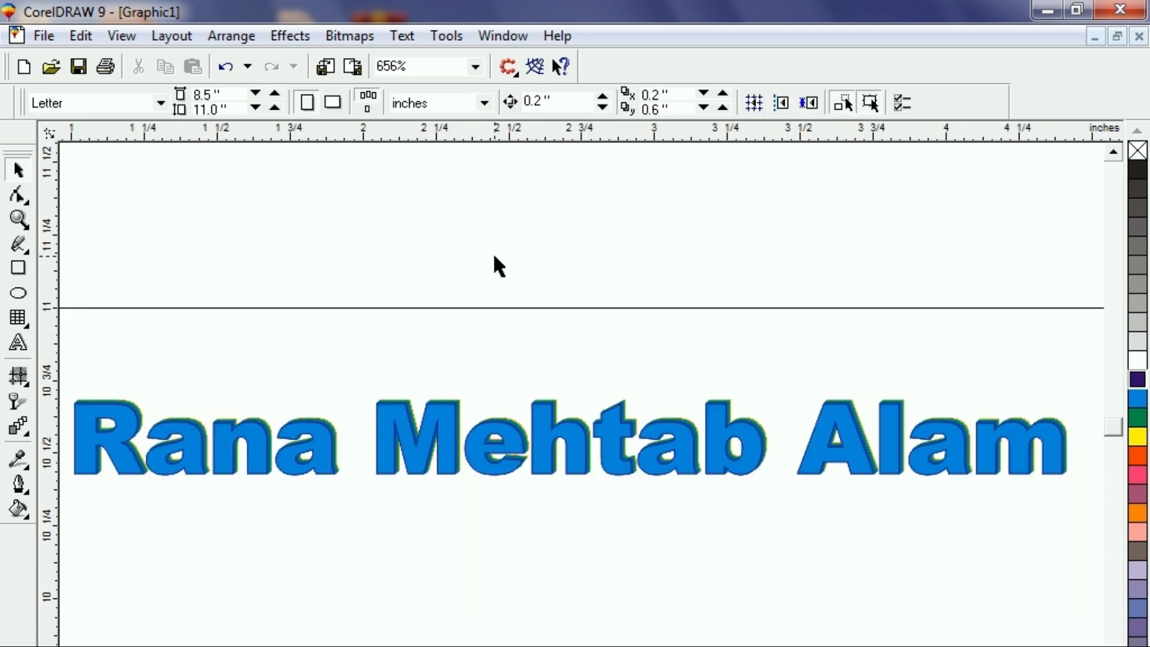
{"action": "key", "text": "F3"}
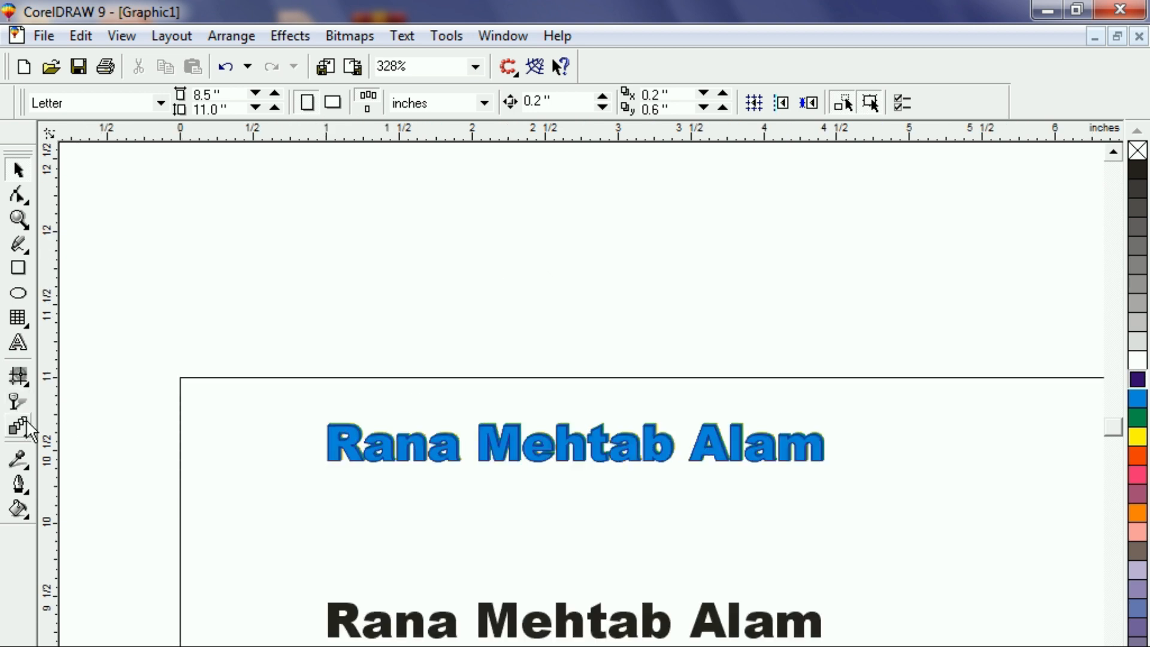
{"action": "left_click_drag", "start_coordinate": [413, 635], "coordinate": [412, 545]}
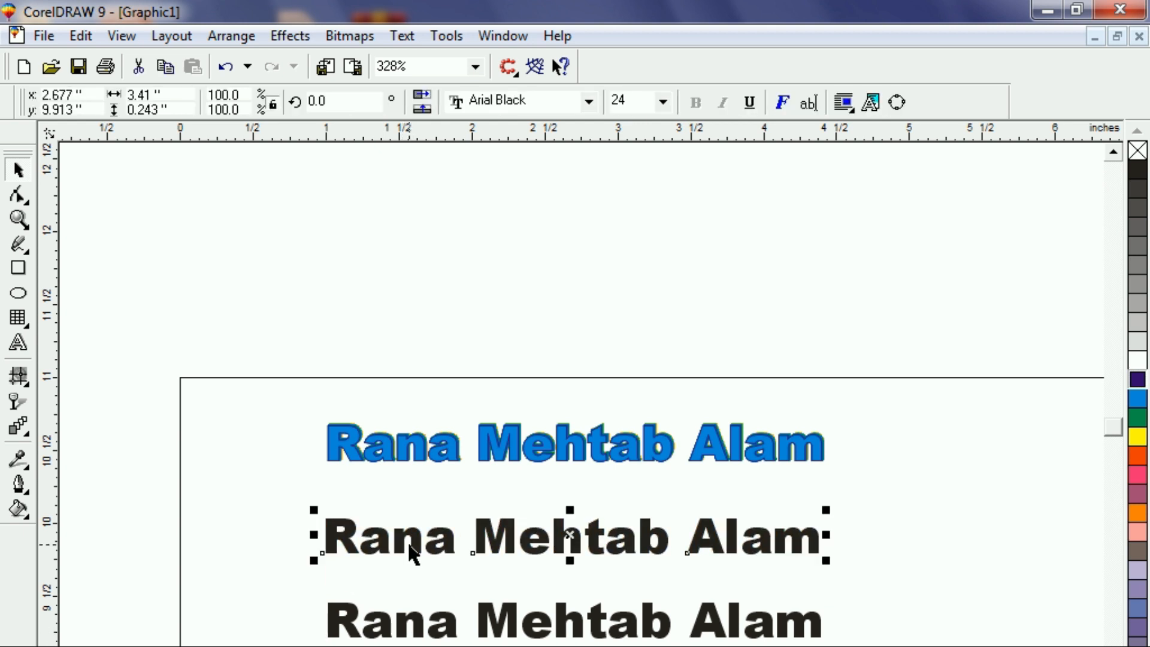
{"action": "scroll", "coordinate": [312, 566], "scroll_direction": "up", "scroll_amount": 1}
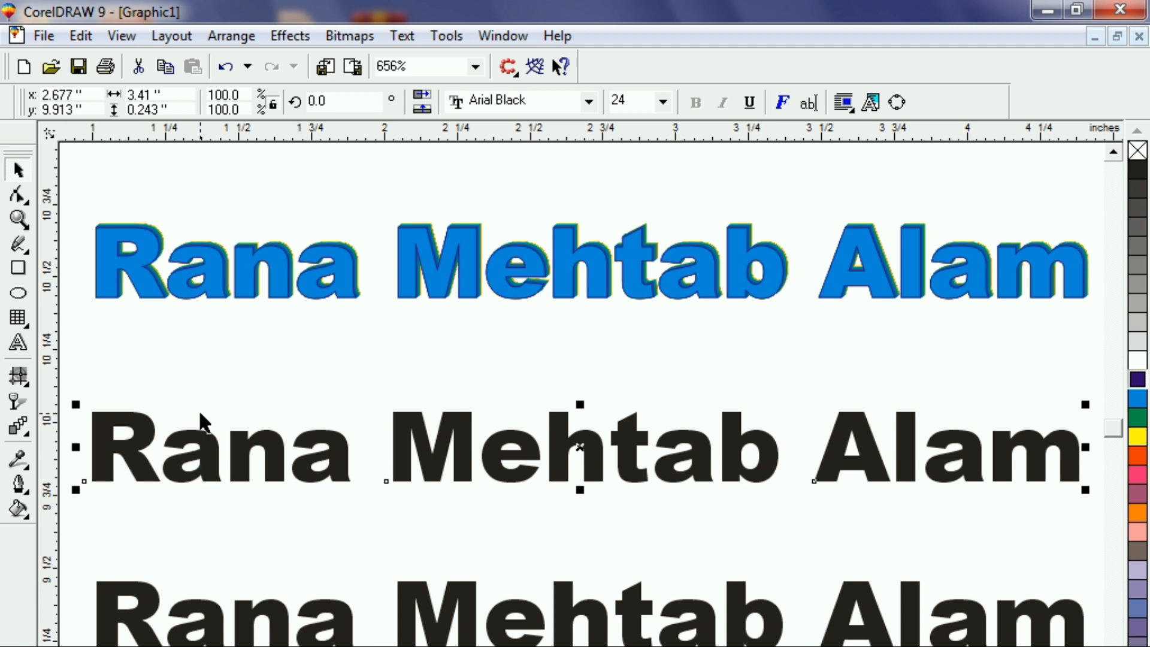
{"action": "left_click", "coordinate": [227, 403]}
{"action": "left_click", "coordinate": [214, 480]}
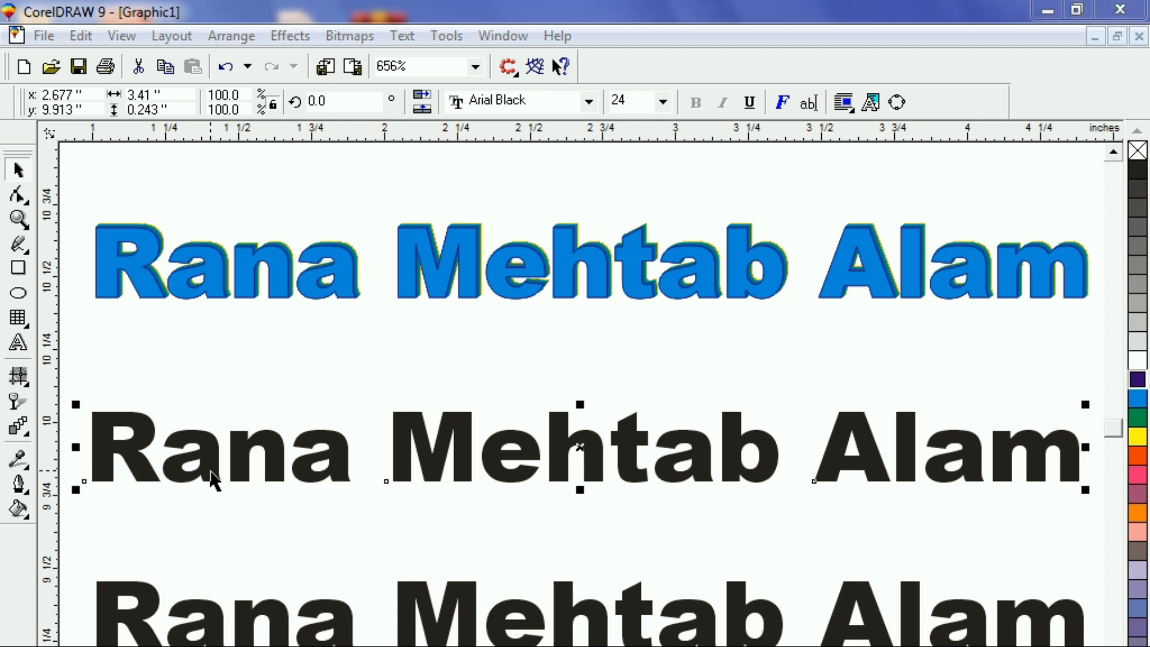
{"action": "key", "text": "F12"}
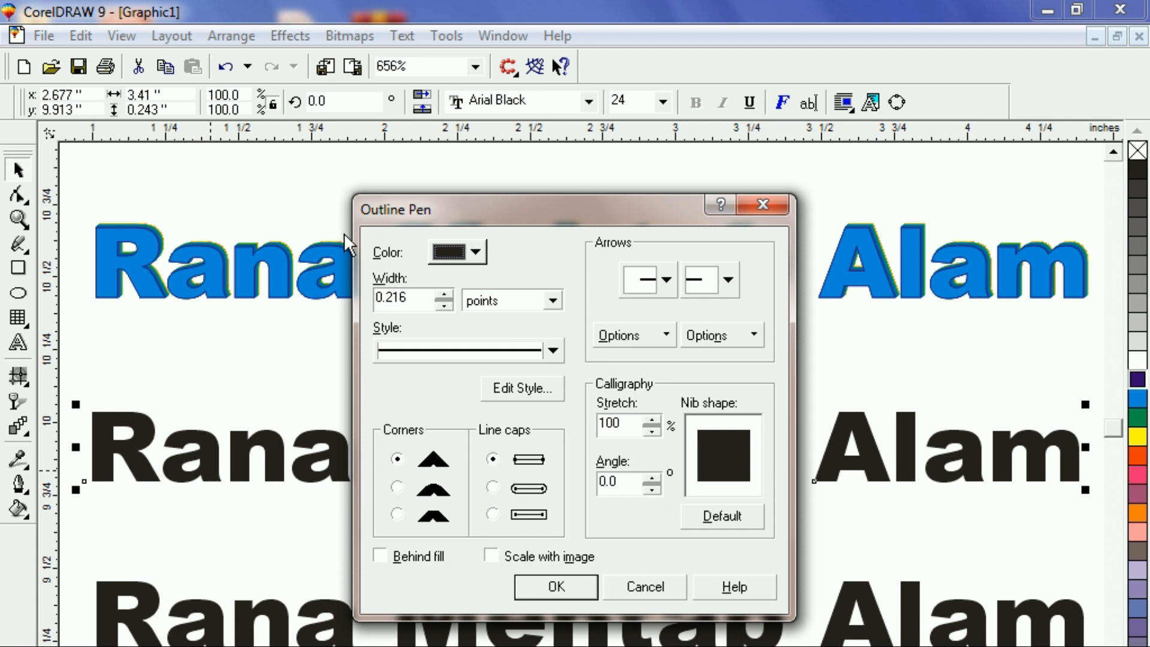
Give the black text a pink outline 2.316 points wide.
{"action": "left_click", "coordinate": [477, 248]}
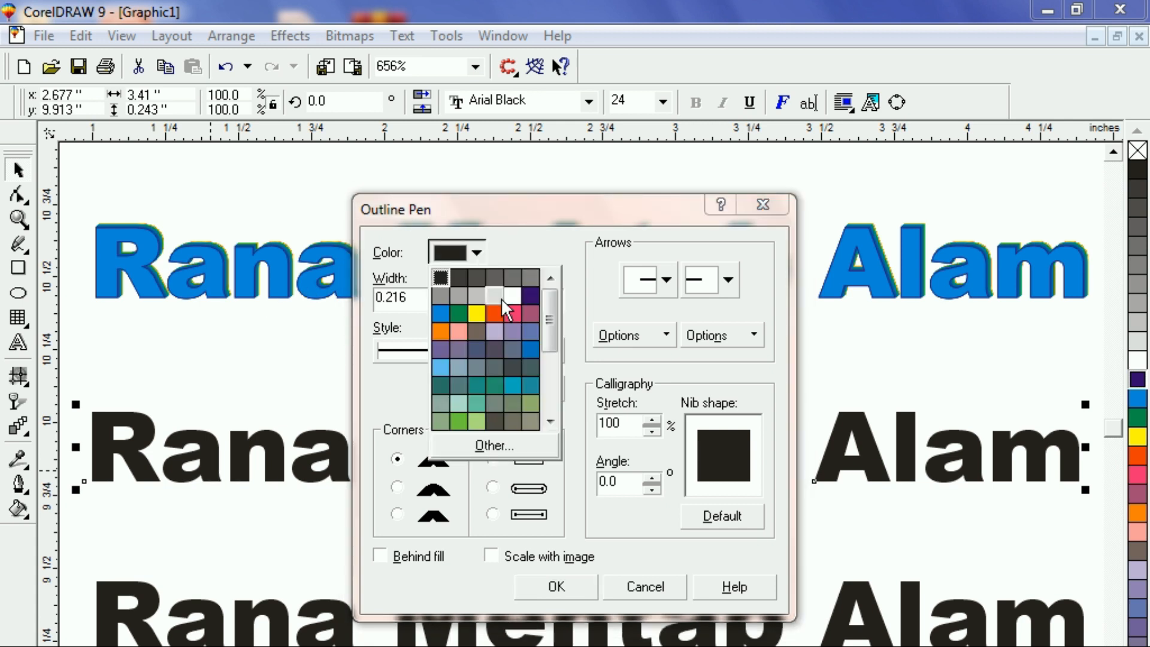
{"action": "left_click", "coordinate": [518, 315]}
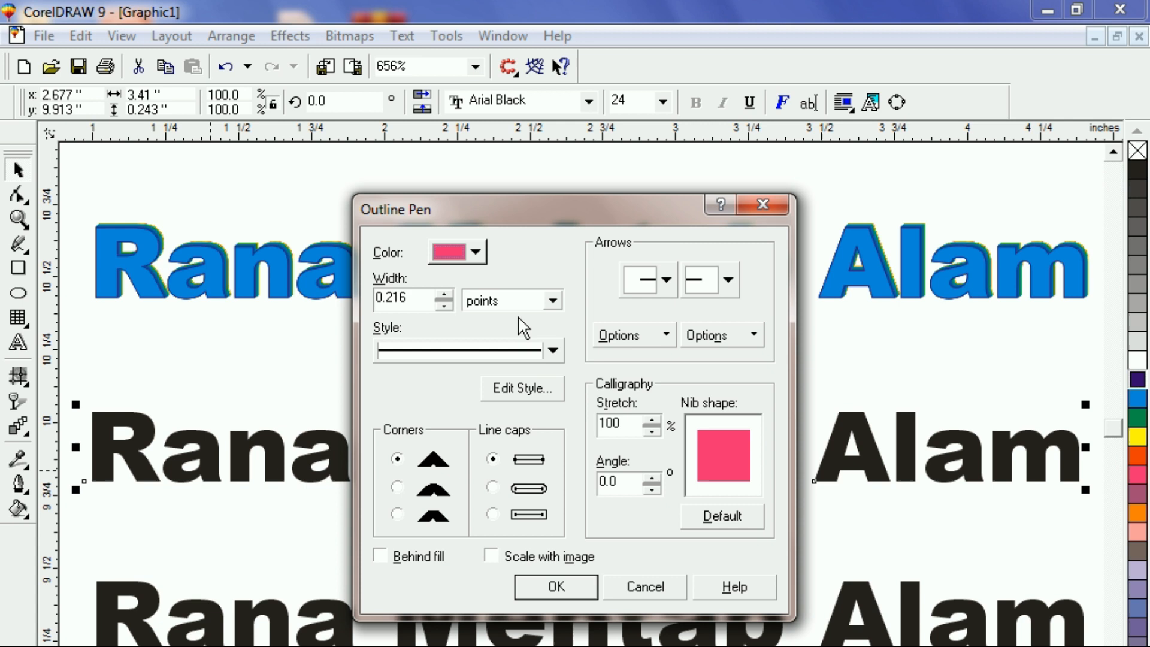
{"action": "left_click", "coordinate": [441, 292]}
{"action": "left_click", "coordinate": [441, 291]}
{"action": "left_click", "coordinate": [441, 292]}
{"action": "left_click", "coordinate": [441, 292]}
{"action": "left_click", "coordinate": [441, 292]}
{"action": "left_click", "coordinate": [441, 292]}
{"action": "left_click", "coordinate": [441, 291]}
{"action": "left_click", "coordinate": [441, 292]}
{"action": "left_click", "coordinate": [441, 291]}
{"action": "left_click", "coordinate": [442, 292]}
{"action": "left_click", "coordinate": [442, 291]}
{"action": "left_click", "coordinate": [442, 292]}
{"action": "left_click", "coordinate": [442, 292]}
{"action": "left_click", "coordinate": [441, 292]}
{"action": "left_click", "coordinate": [556, 587]}
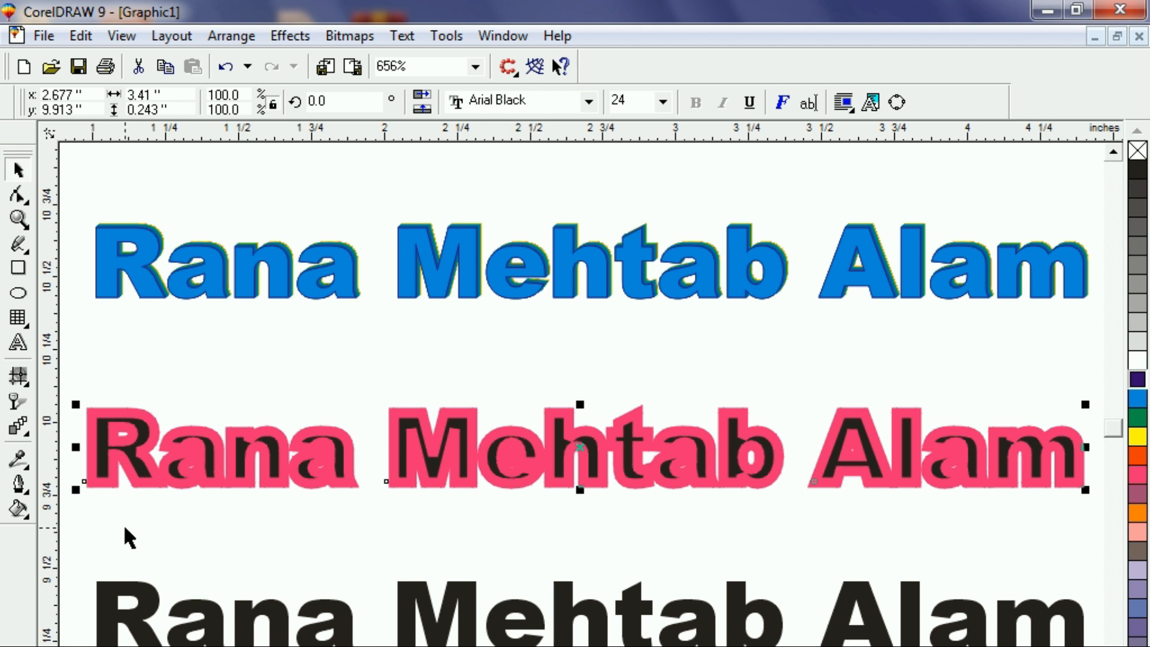
Make the text's fill and outline orange-red, then change both to pink.
{"action": "left_click", "coordinate": [1134, 451]}
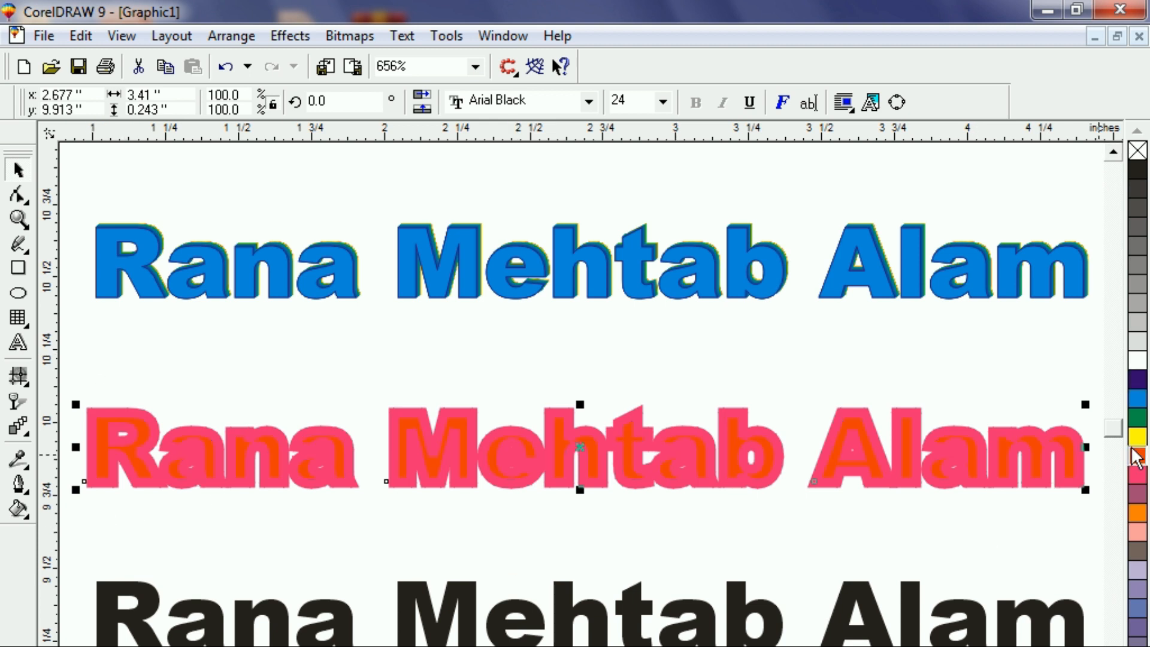
{"action": "right_click", "coordinate": [1134, 452]}
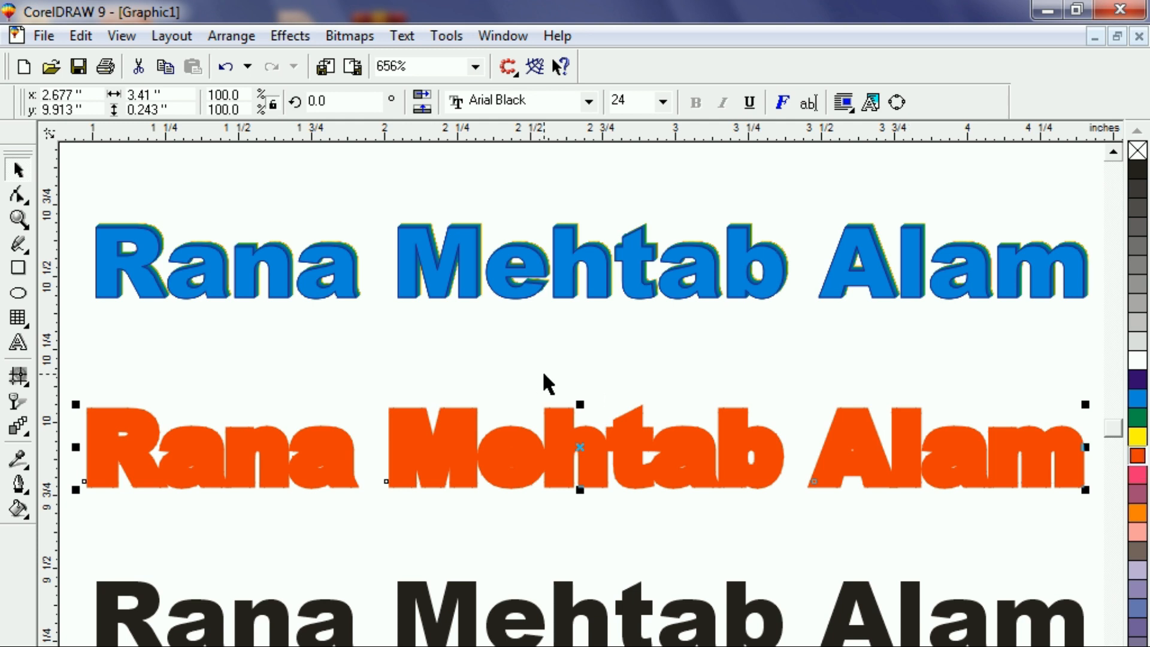
{"action": "left_click", "coordinate": [1138, 476]}
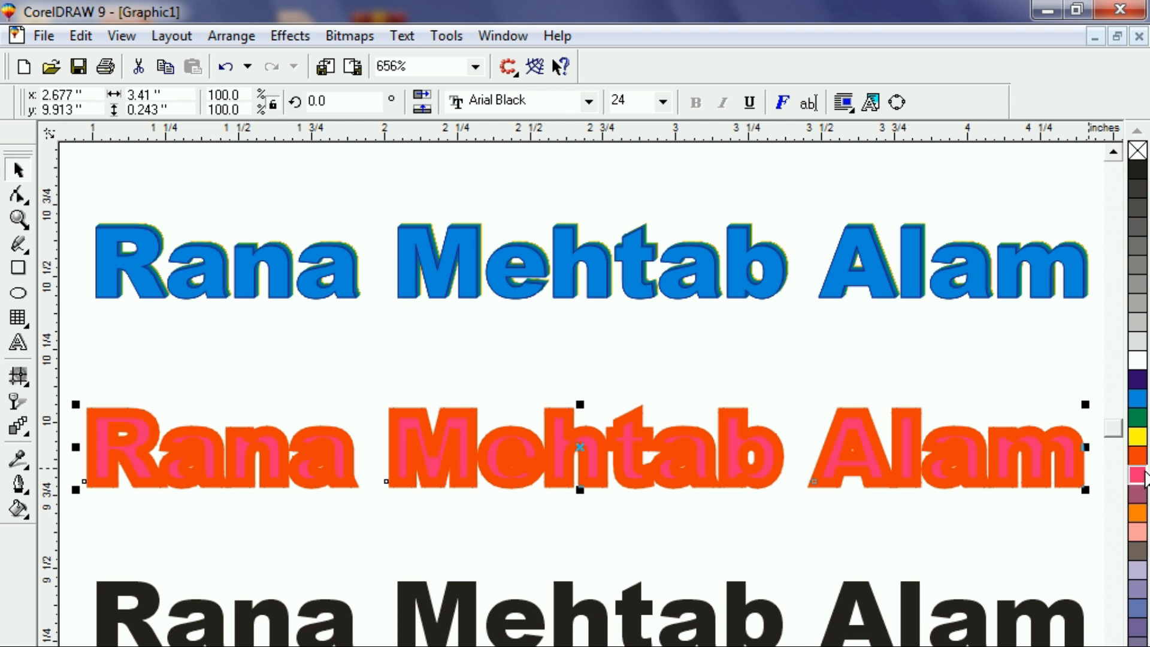
{"action": "right_click", "coordinate": [1142, 478]}
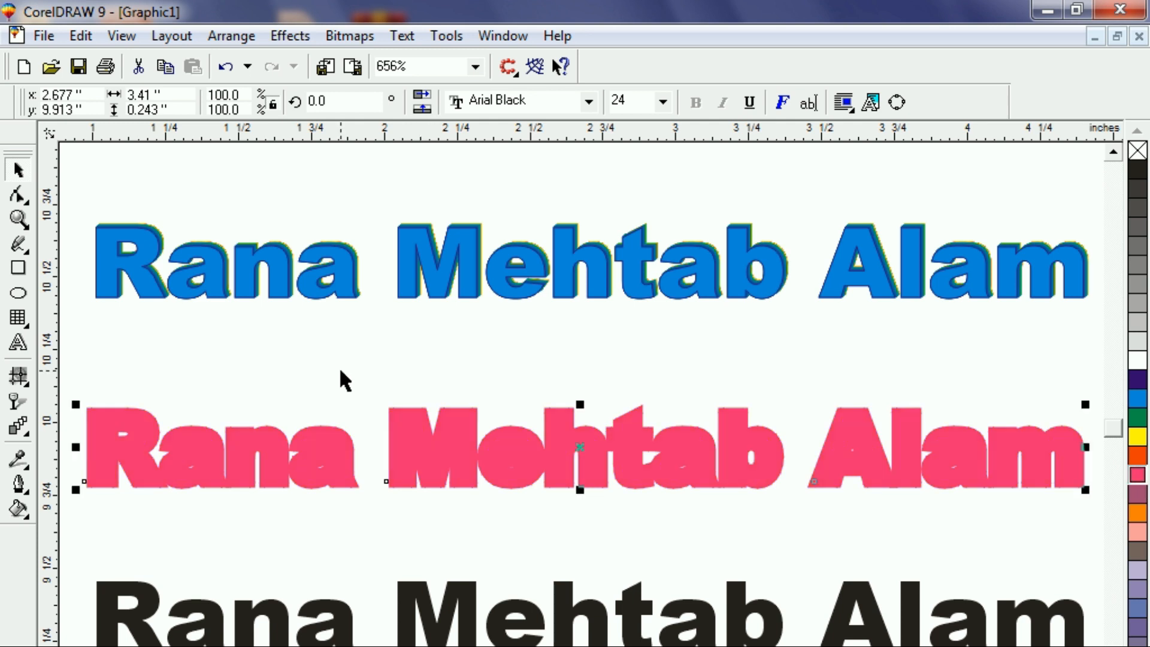
{"action": "key", "text": "F12"}
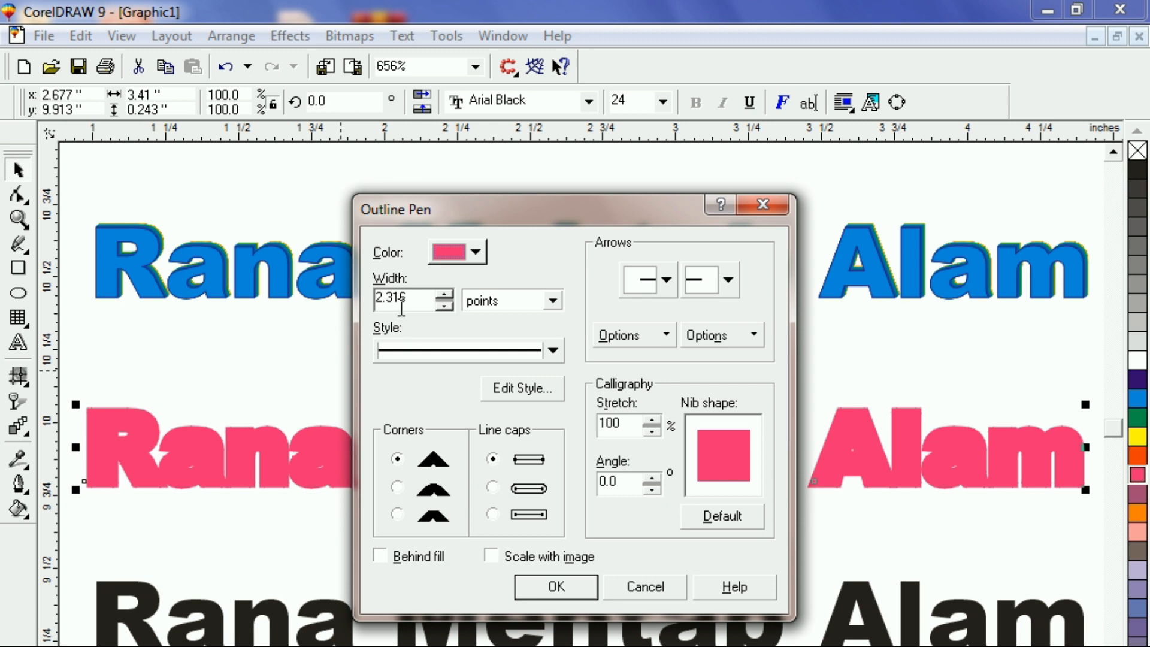
Widen the pink outline to 3.116 points.
{"action": "left_click", "coordinate": [444, 294]}
{"action": "left_click", "coordinate": [444, 293]}
{"action": "left_click", "coordinate": [444, 294]}
{"action": "left_click", "coordinate": [444, 293]}
{"action": "left_click", "coordinate": [556, 586]}
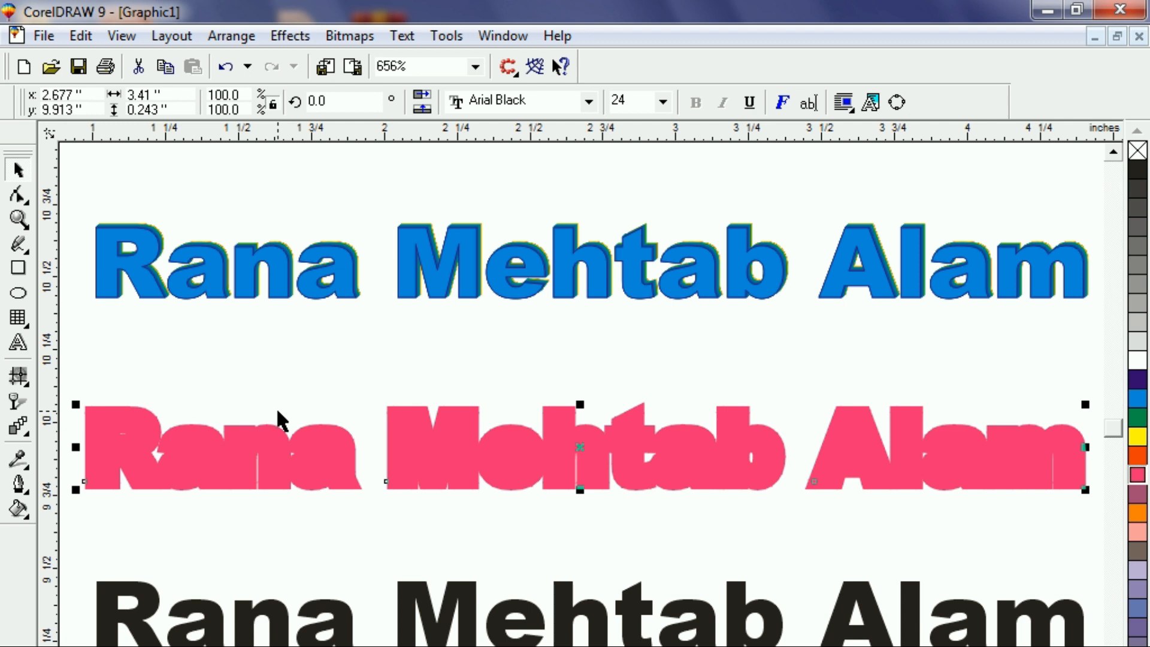
Paste a copy exactly on top with white fill and white outline.
{"action": "key", "text": "ctrl+c"}
{"action": "key", "text": "ctrl+v"}
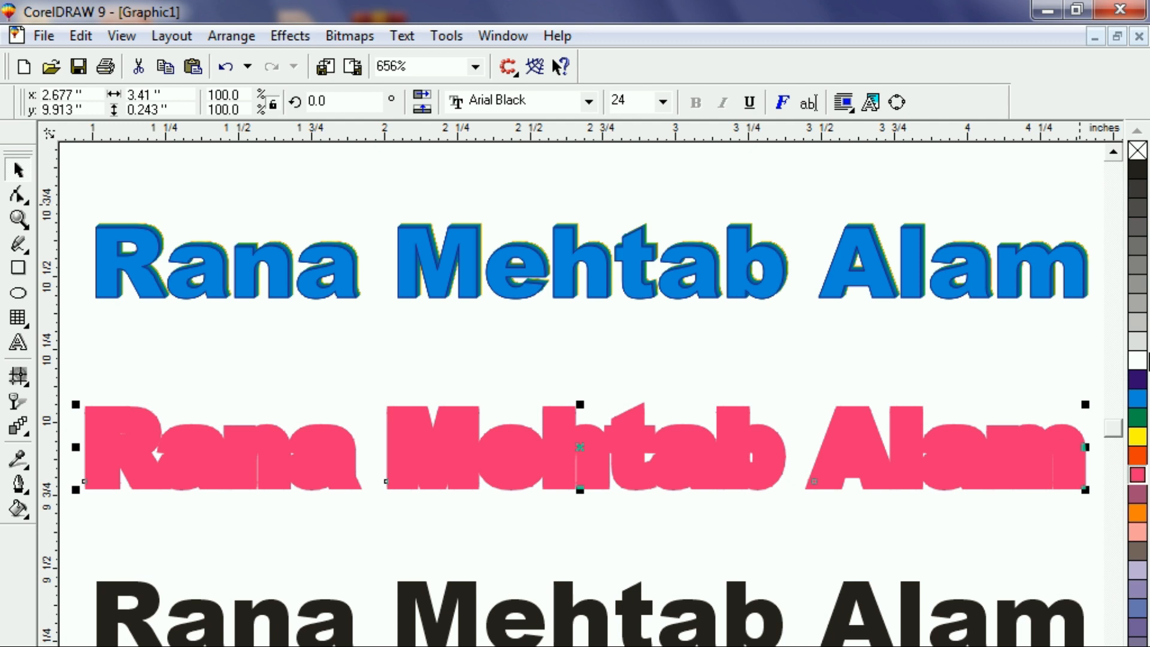
{"action": "left_click", "coordinate": [1136, 363]}
{"action": "right_click", "coordinate": [1135, 366]}
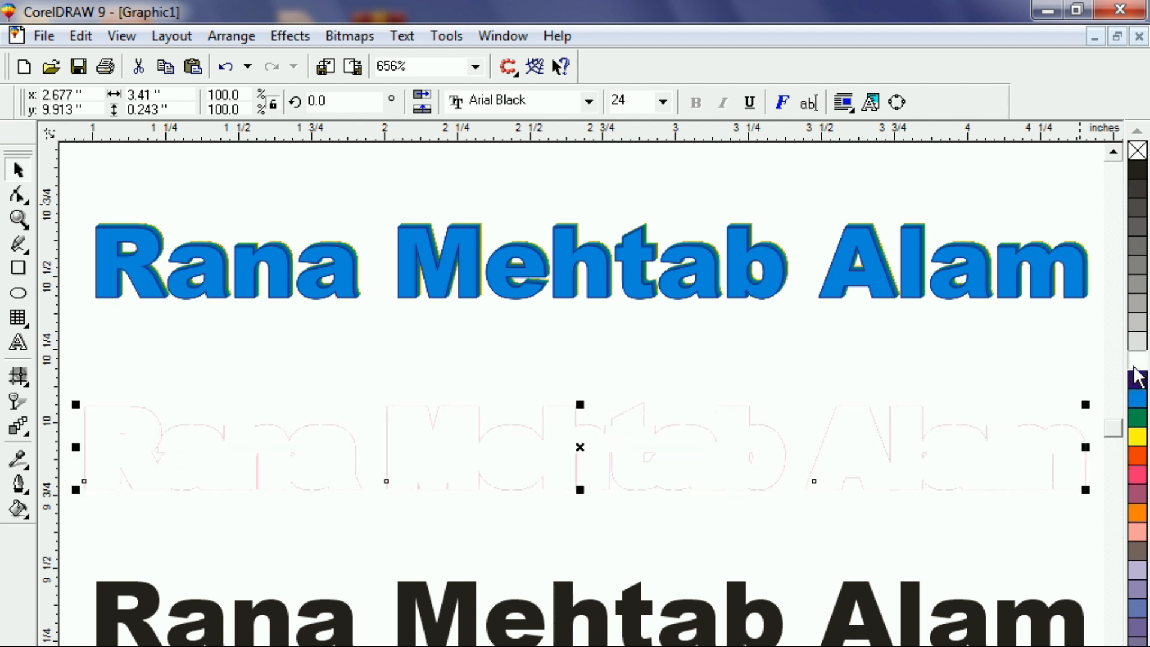
Thin the white copy's outline to 2.016 points, then to 1.616 points.
{"action": "key", "text": "F12"}
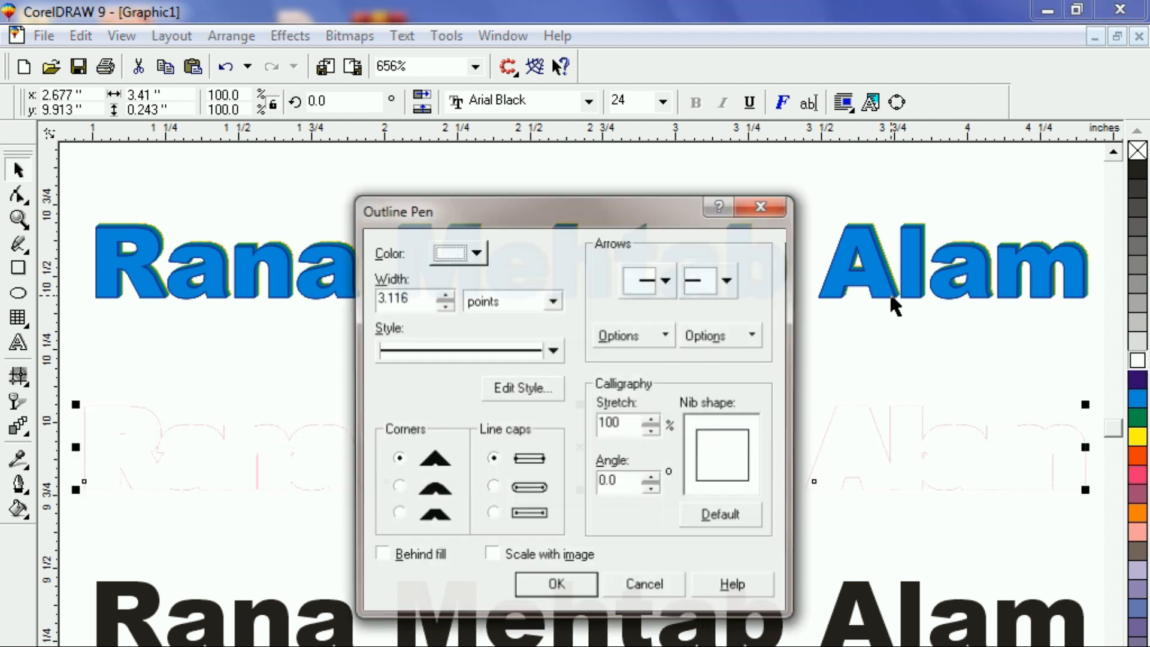
{"action": "left_click", "coordinate": [449, 308]}
{"action": "left_click", "coordinate": [448, 308]}
{"action": "left_click", "coordinate": [449, 308]}
{"action": "left_click", "coordinate": [448, 308]}
{"action": "left_click", "coordinate": [566, 583]}
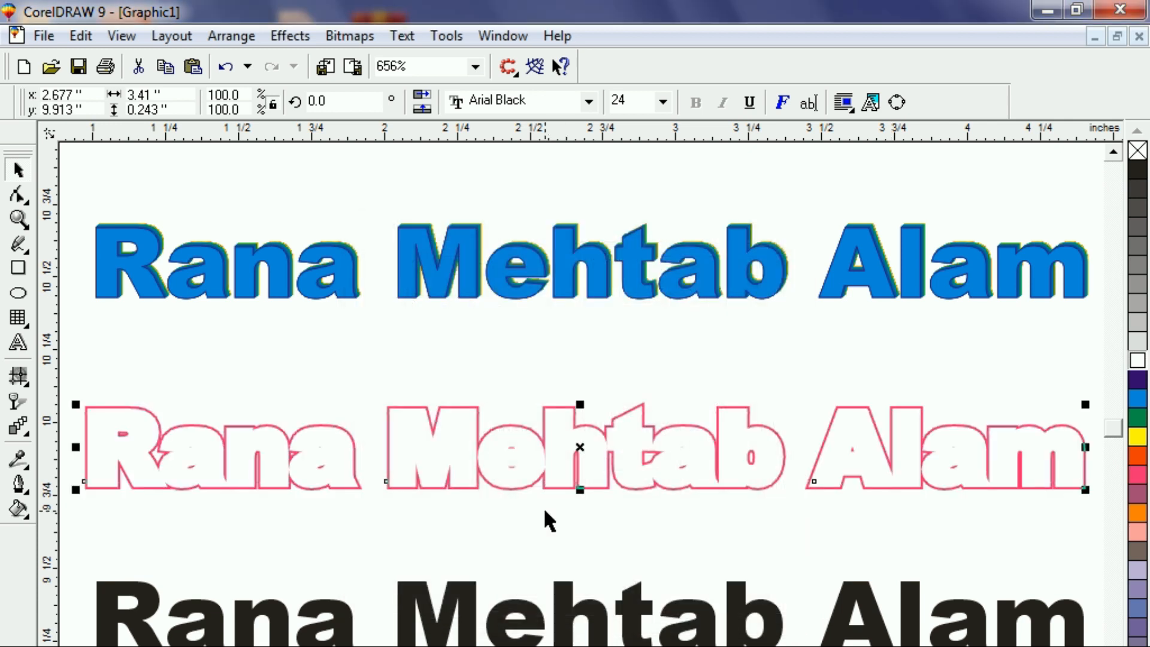
{"action": "key", "text": "F12"}
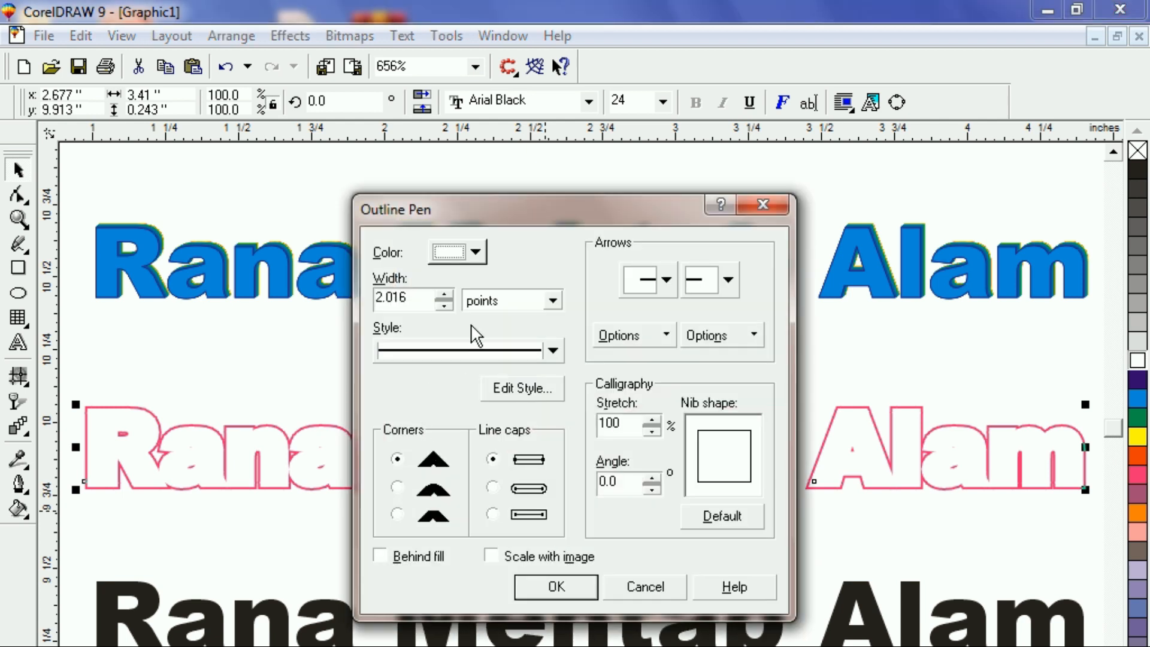
{"action": "left_click", "coordinate": [445, 306]}
{"action": "left_click", "coordinate": [445, 306]}
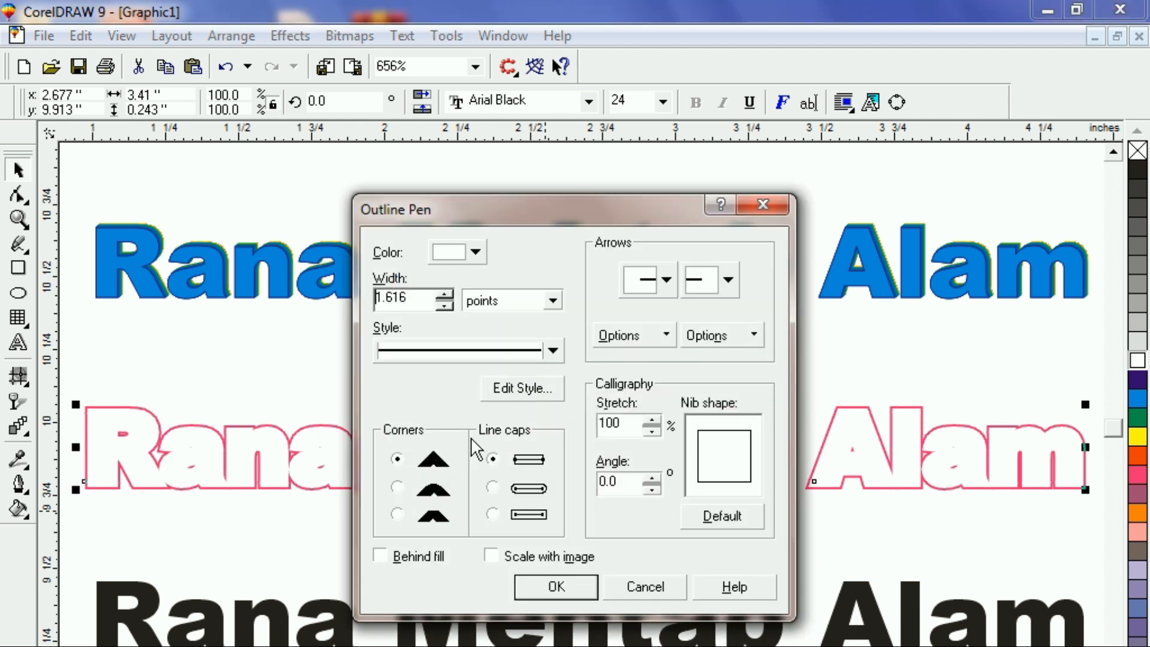
{"action": "left_click", "coordinate": [558, 586]}
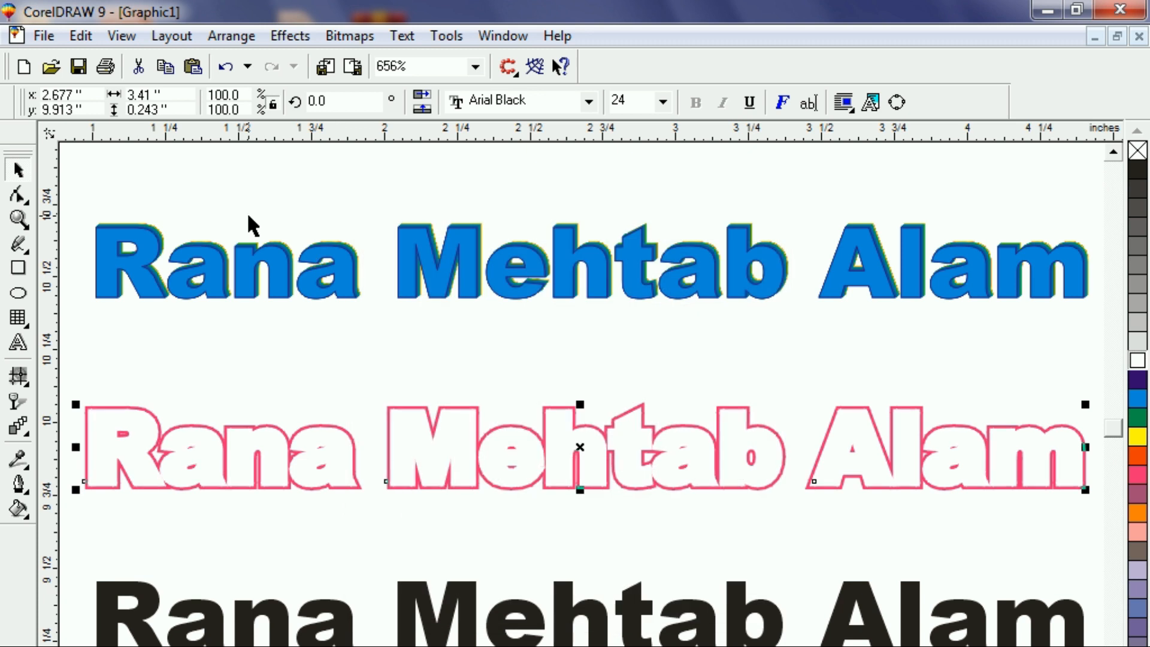
Fill the top copy green and shrink its outline width almost to zero.
{"action": "left_click", "coordinate": [1138, 417]}
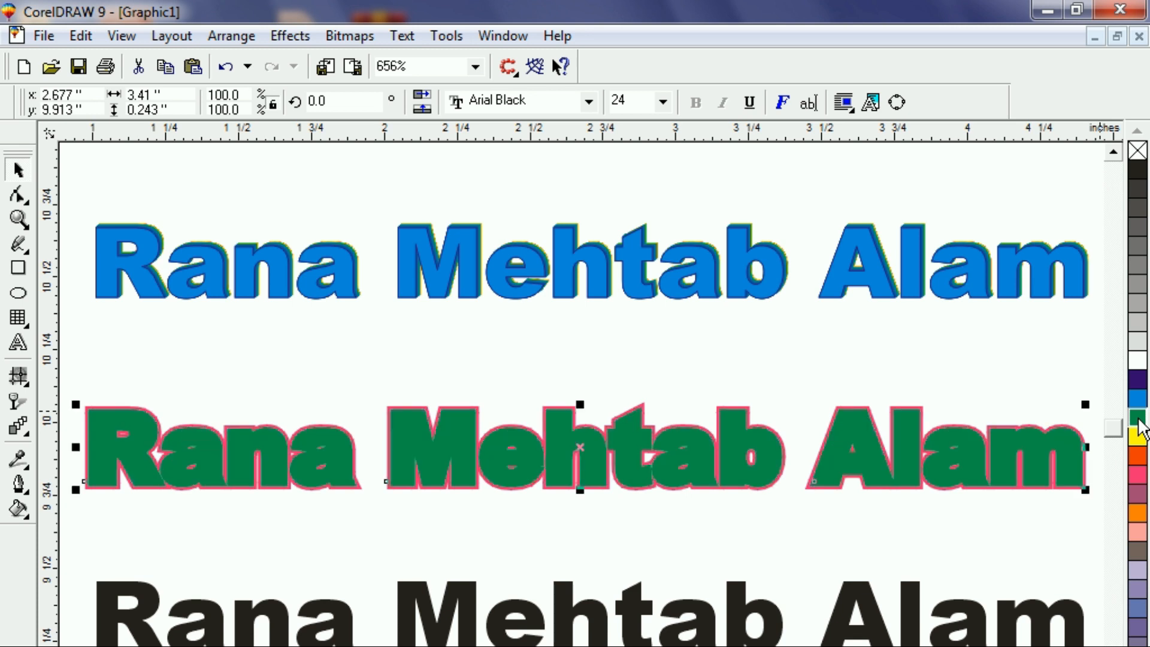
{"action": "key", "text": "F12"}
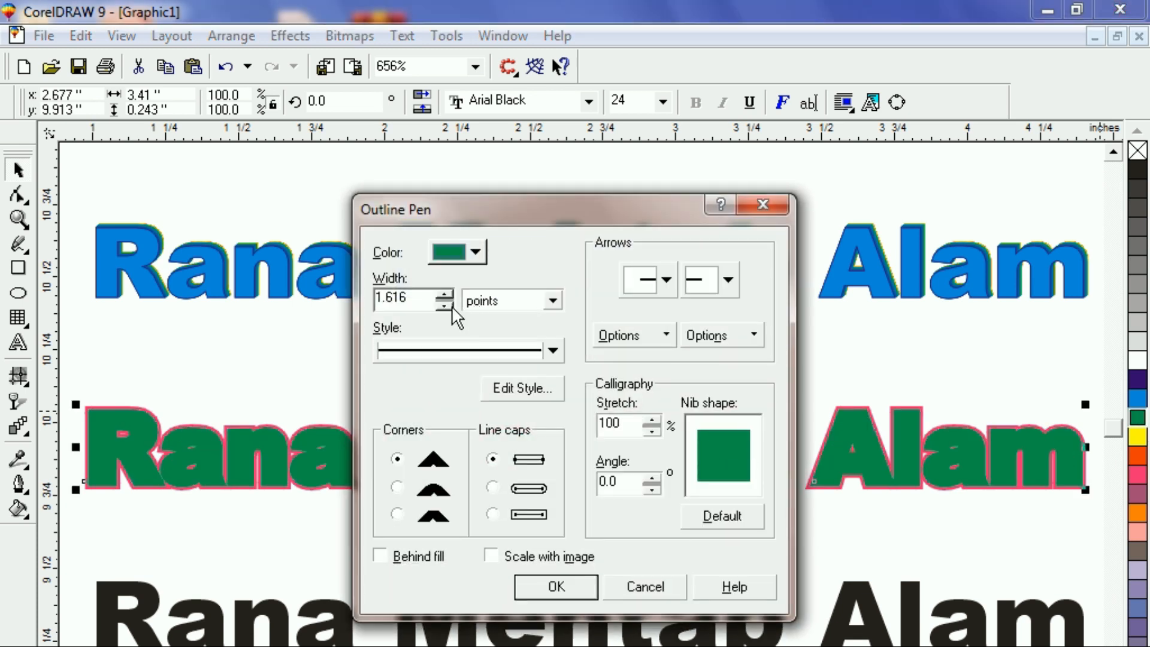
{"action": "left_click_drag", "start_coordinate": [448, 307], "coordinate": [448, 306]}
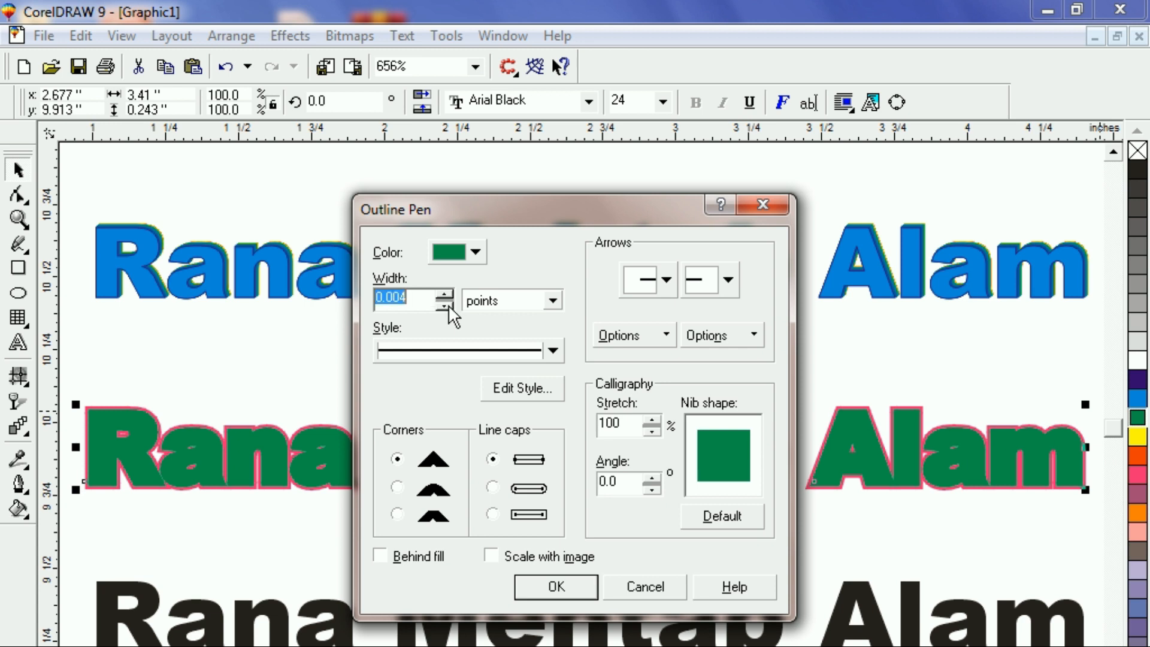
{"action": "left_click", "coordinate": [549, 591]}
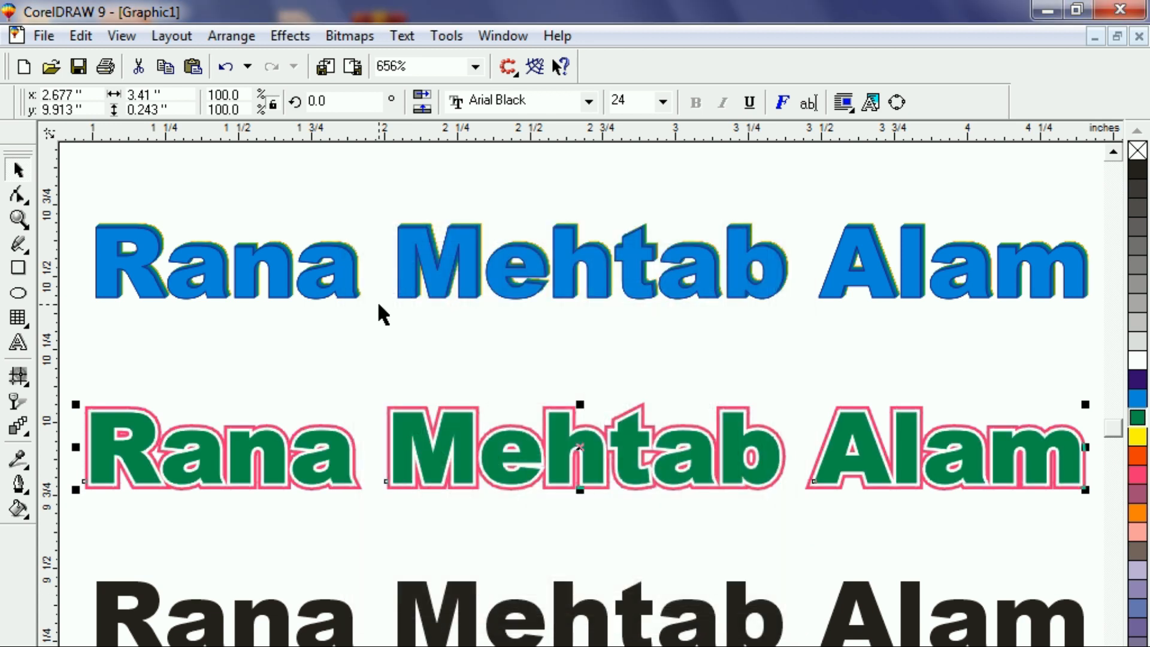
Zoom out to the whole text stack and nudge the green pink-outlined text slightly upward.
{"action": "left_click", "coordinate": [310, 322]}
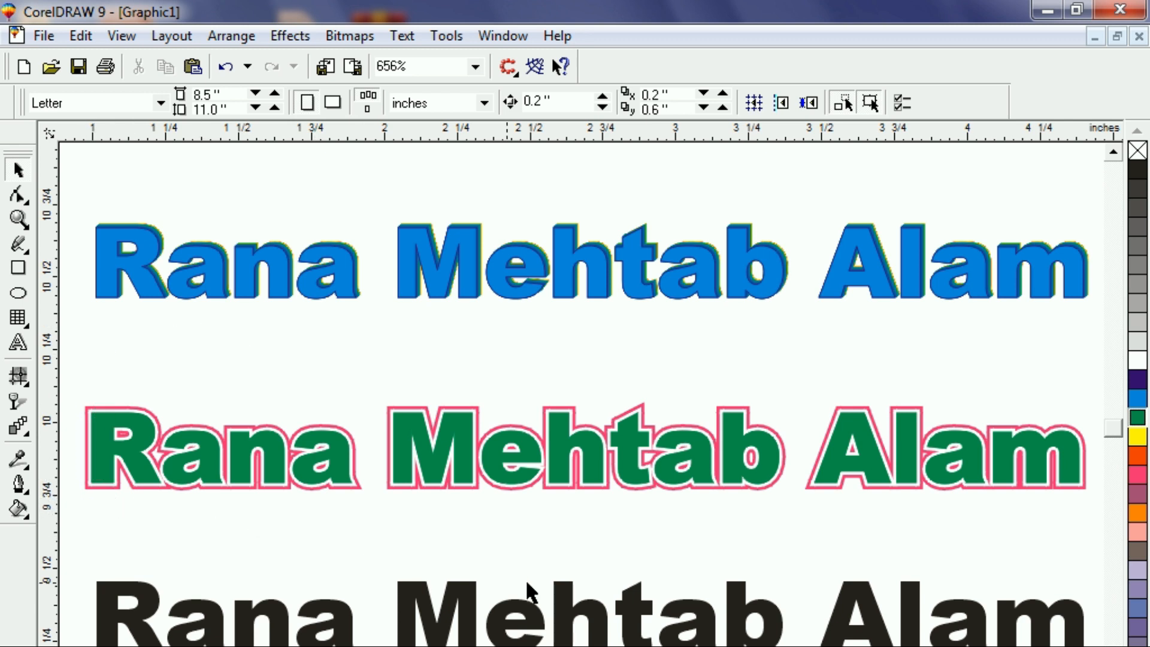
{"action": "scroll", "coordinate": [1097, 551], "scroll_direction": "right", "scroll_amount": 3}
{"action": "left_click", "coordinate": [681, 426]}
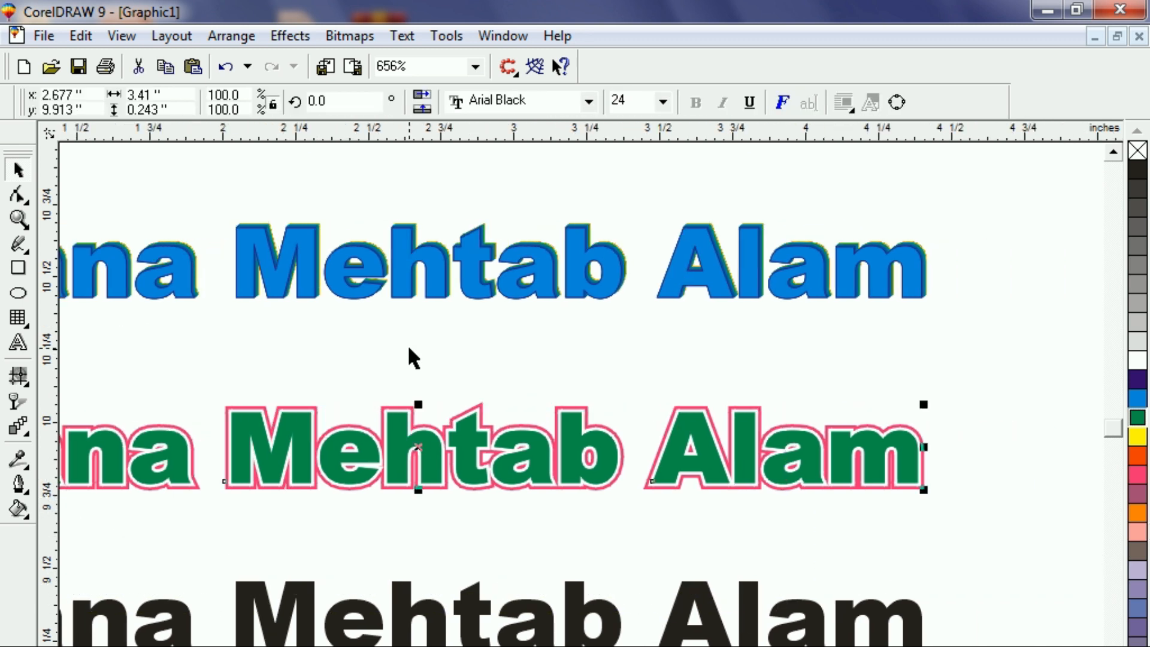
{"action": "key", "text": "F3"}
{"action": "left_click", "coordinate": [129, 399]}
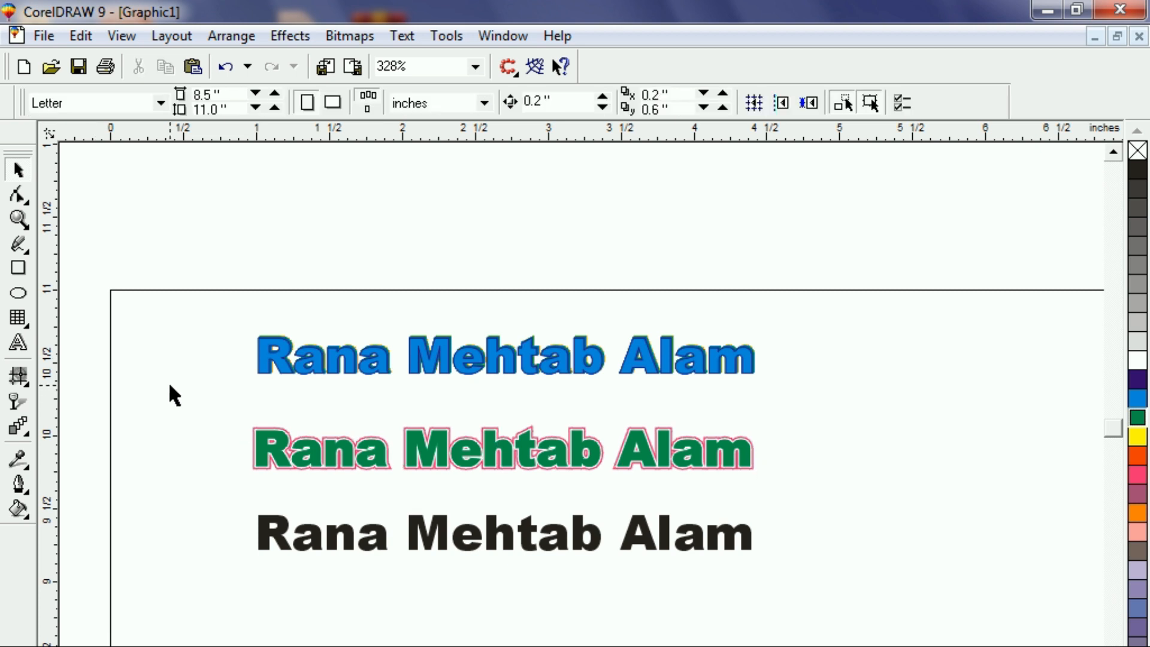
{"action": "left_click_drag", "start_coordinate": [779, 548], "coordinate": [850, 478]}
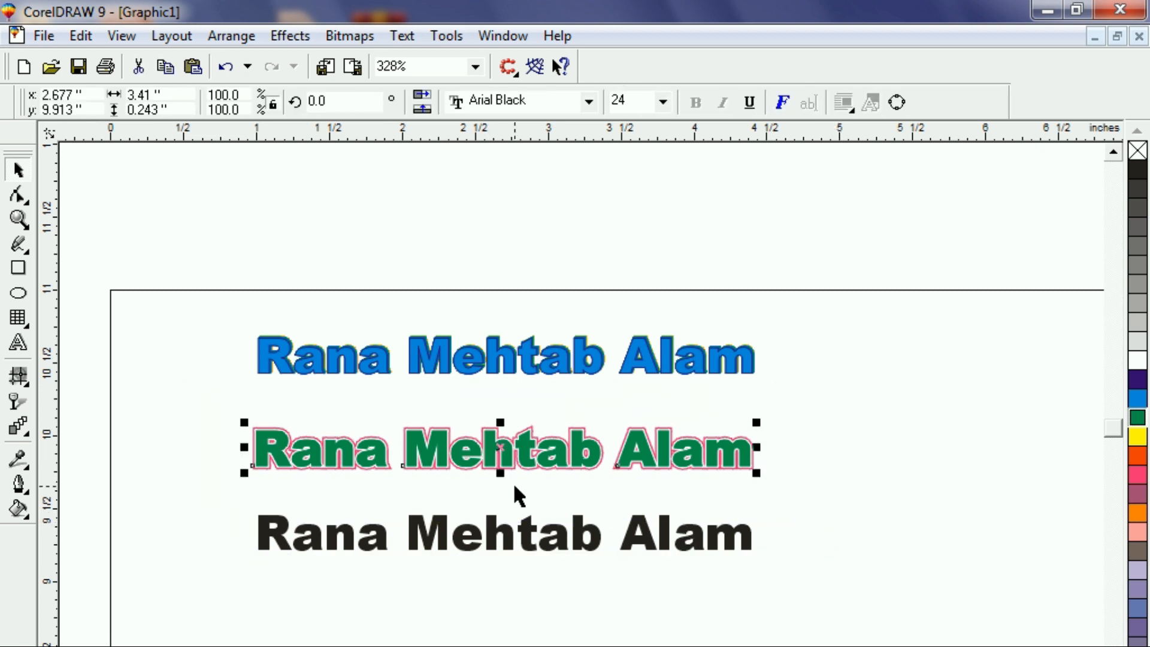
{"action": "key", "text": "Up"}
{"action": "key", "text": "Up"}
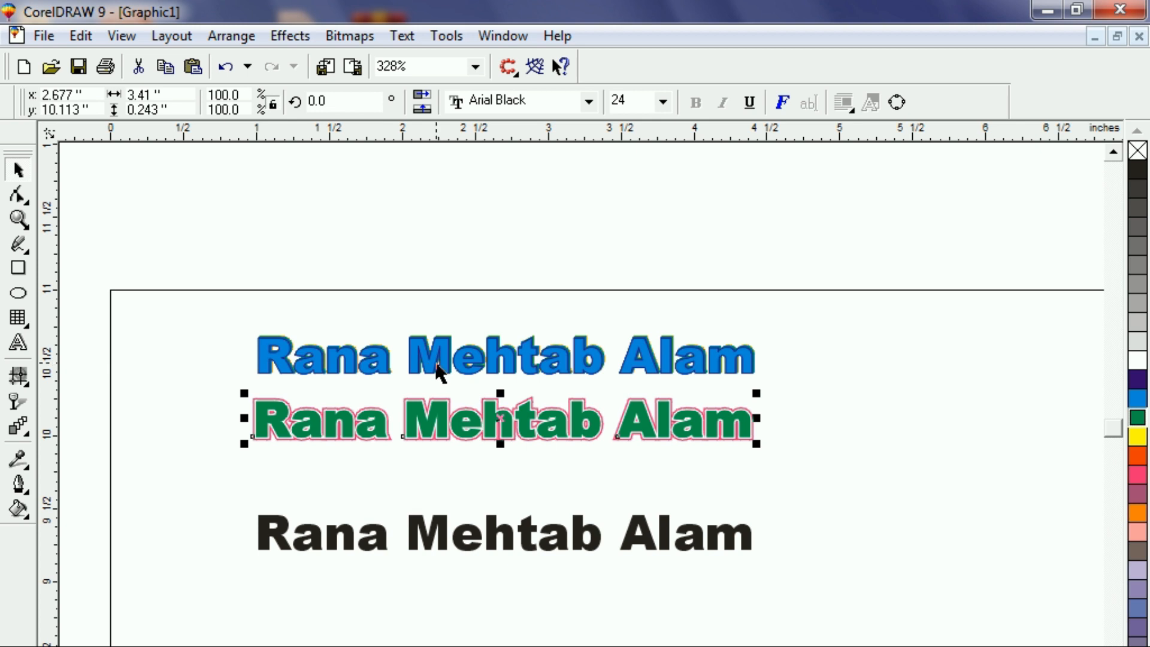
Drop a copy of the green text directly below it, then zoom back in to 648%.
{"action": "left_click", "coordinate": [501, 416]}
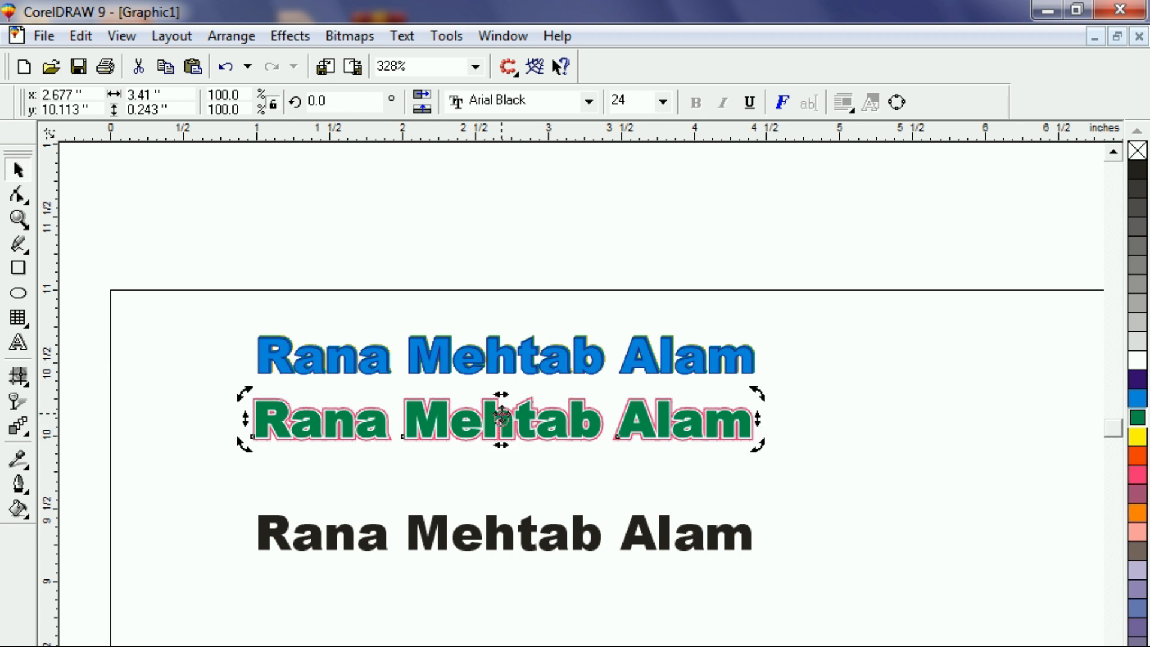
{"action": "left_click", "coordinate": [162, 419]}
{"action": "left_click_drag", "start_coordinate": [378, 469], "coordinate": [774, 488]}
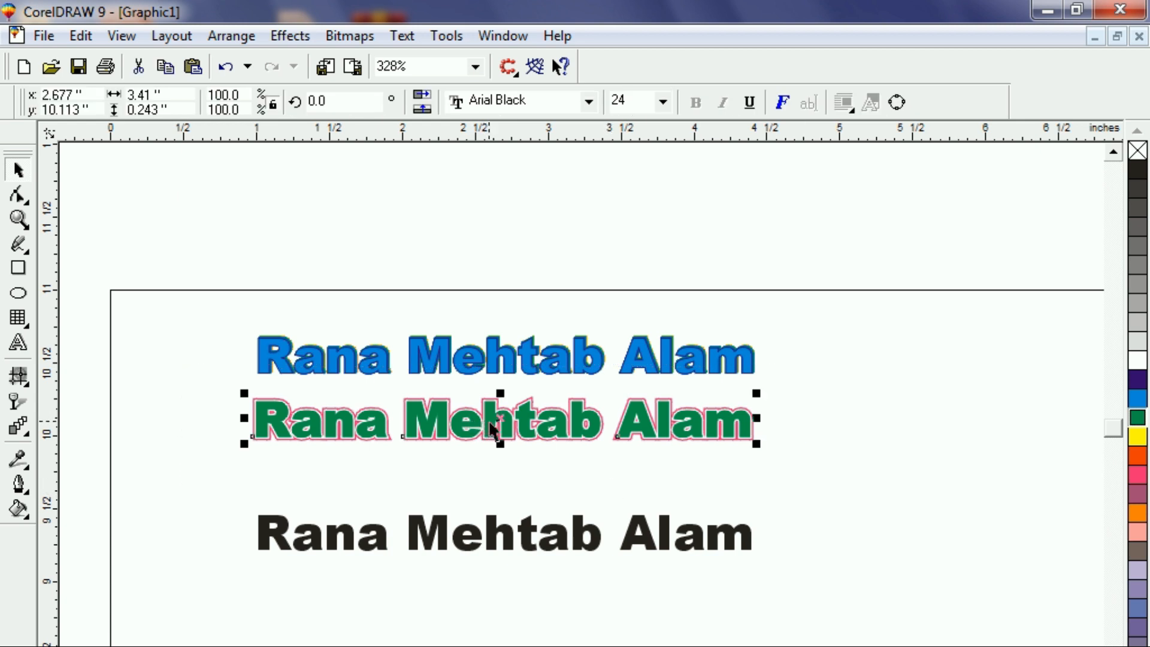
{"action": "left_click_drag", "start_coordinate": [497, 416], "coordinate": [486, 471]}
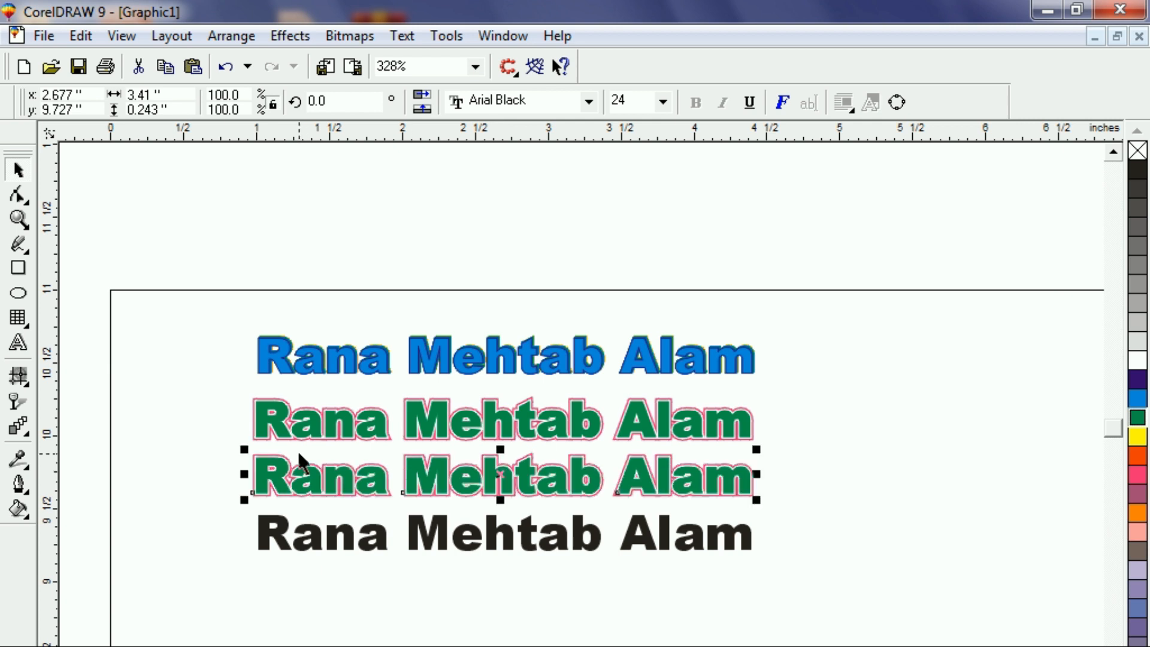
{"action": "key", "text": "shift+F2"}
{"action": "left_click", "coordinate": [220, 644]}
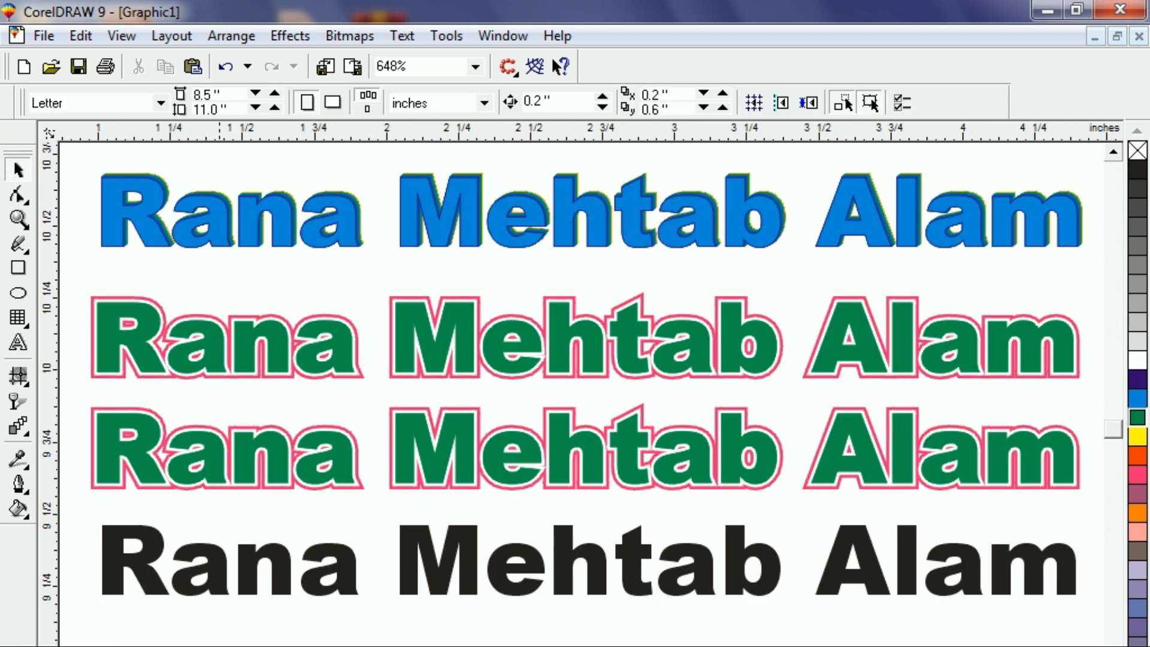
Zoom onto the M of the lower green line and set the blend steps to 50.
{"action": "key", "text": "F2"}
{"action": "left_click_drag", "start_coordinate": [385, 404], "coordinate": [495, 509]}
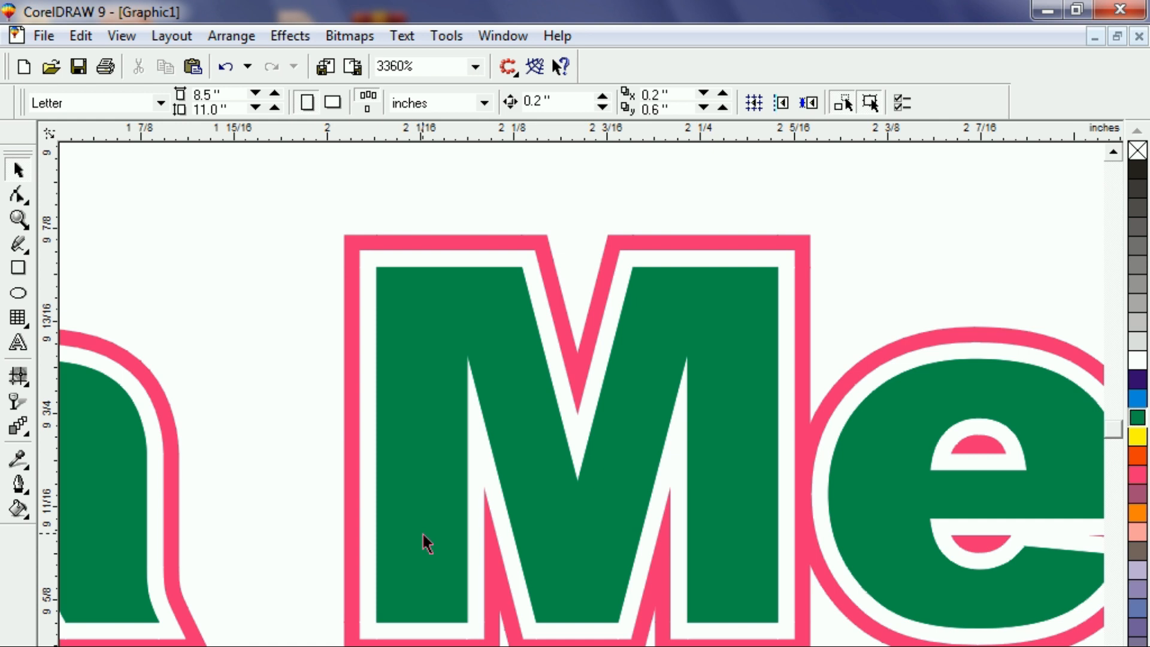
{"action": "left_click", "coordinate": [21, 427]}
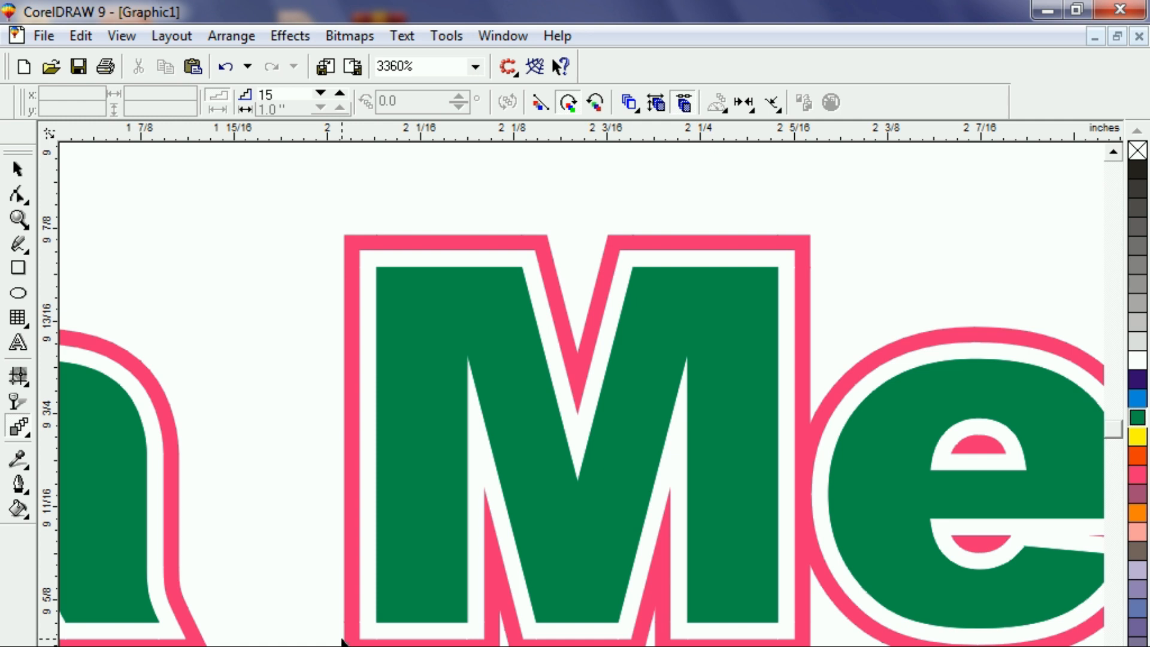
{"action": "double_click", "coordinate": [286, 99]}
{"action": "type", "text": "50"}
{"action": "key", "text": "Return"}
Blend from the inner letter shape to the outer one for a soft white-to-green fade.
{"action": "left_click", "coordinate": [364, 633]}
{"action": "left_click_drag", "start_coordinate": [364, 634], "coordinate": [371, 636]}
{"action": "left_click_drag", "start_coordinate": [377, 632], "coordinate": [404, 627]}
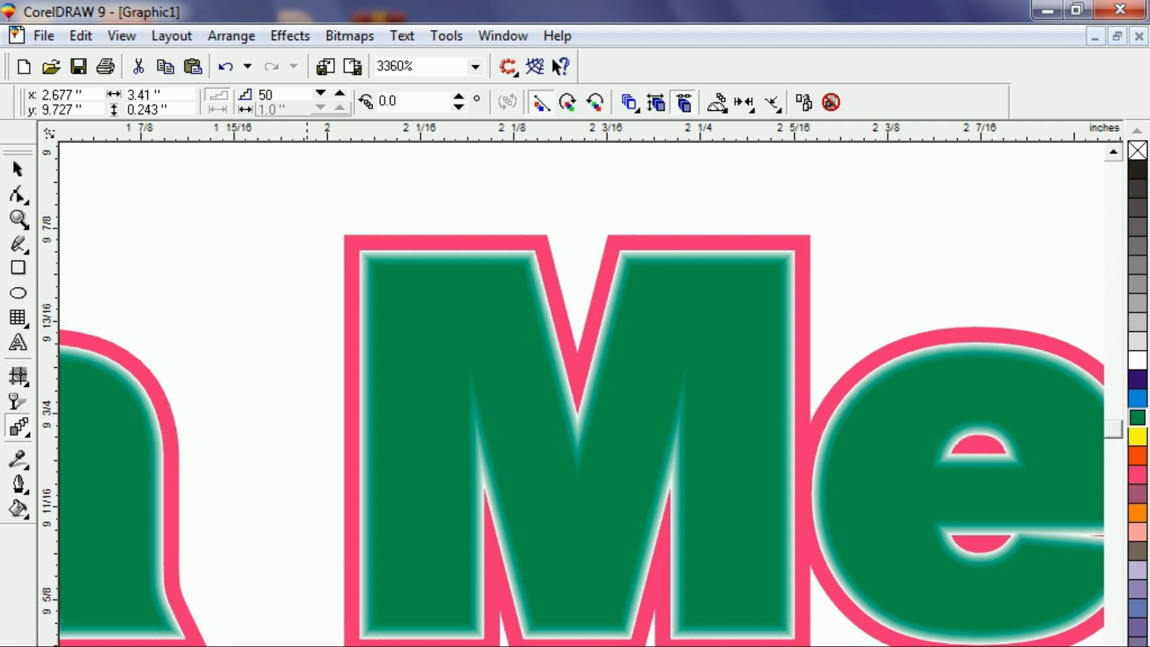
{"action": "left_click", "coordinate": [16, 170]}
Offset the third green line slightly to build a pale-green blended depth with a white outline.
{"action": "left_click", "coordinate": [317, 539]}
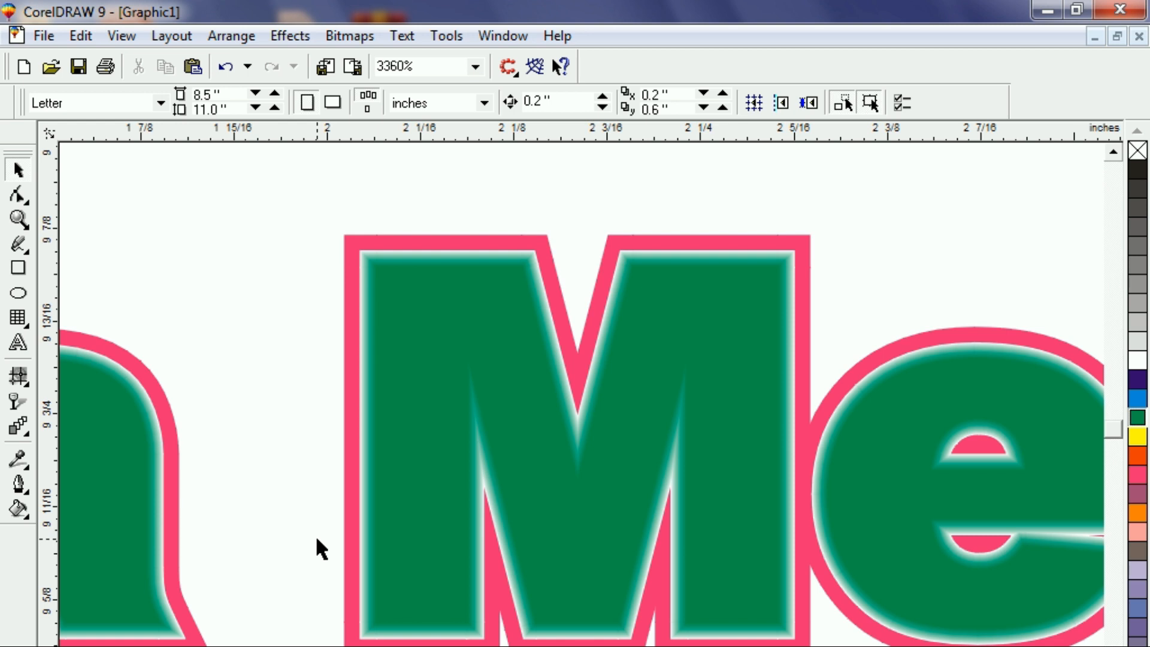
{"action": "key", "text": "F4"}
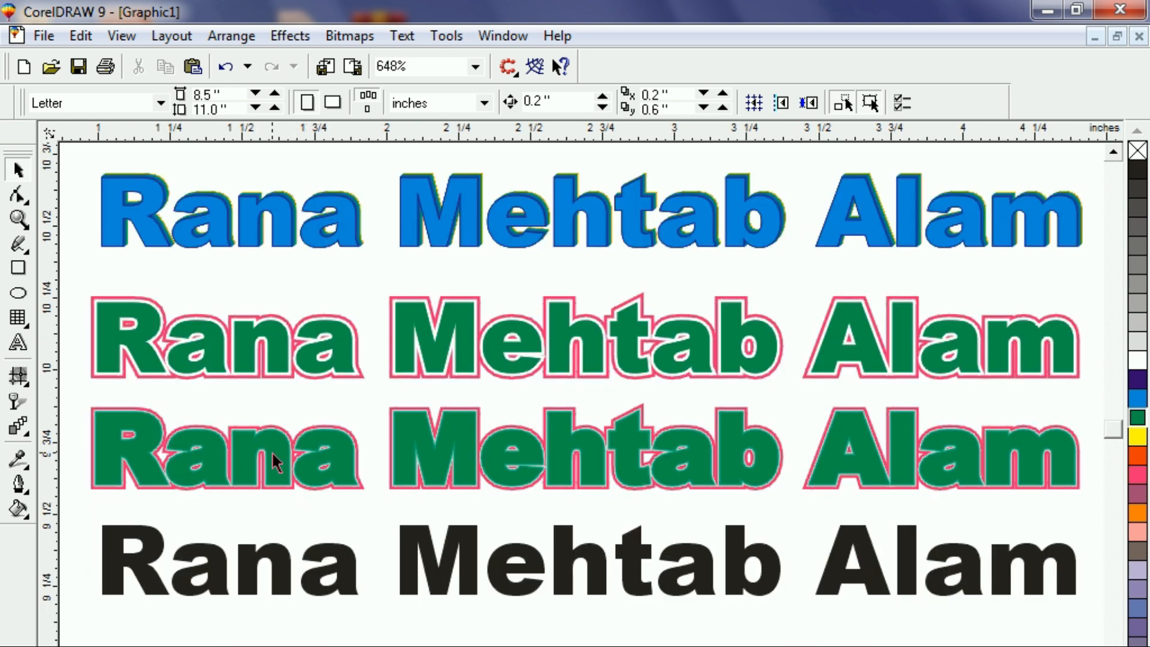
{"action": "left_click", "coordinate": [310, 477]}
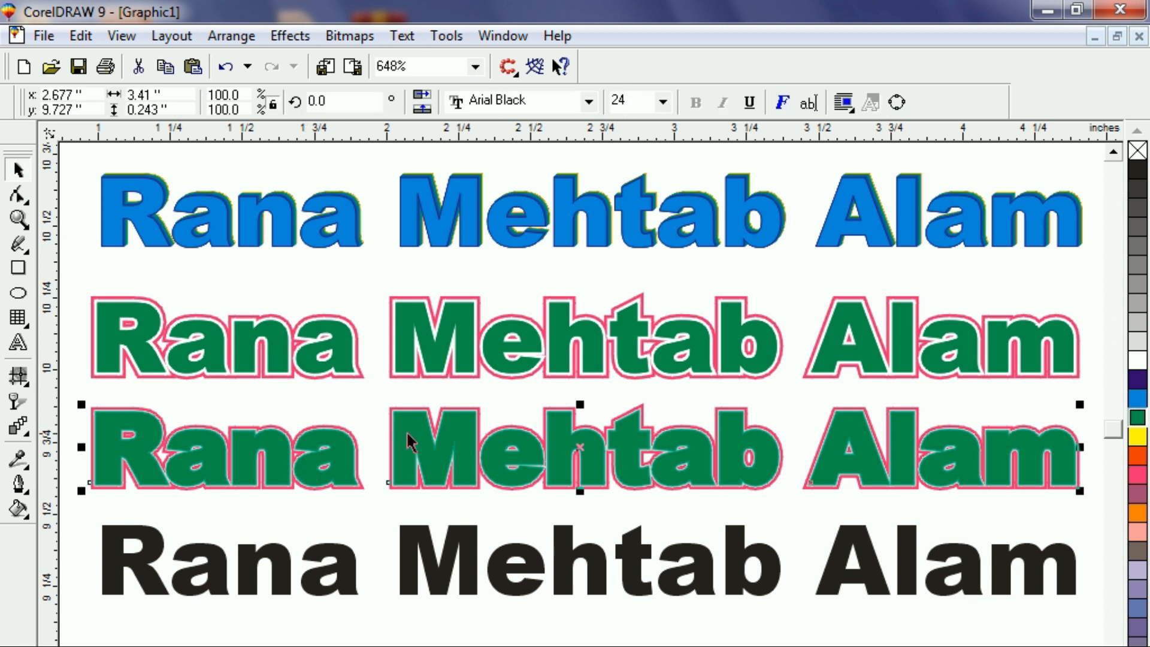
{"action": "left_click_drag", "start_coordinate": [553, 454], "coordinate": [569, 449]}
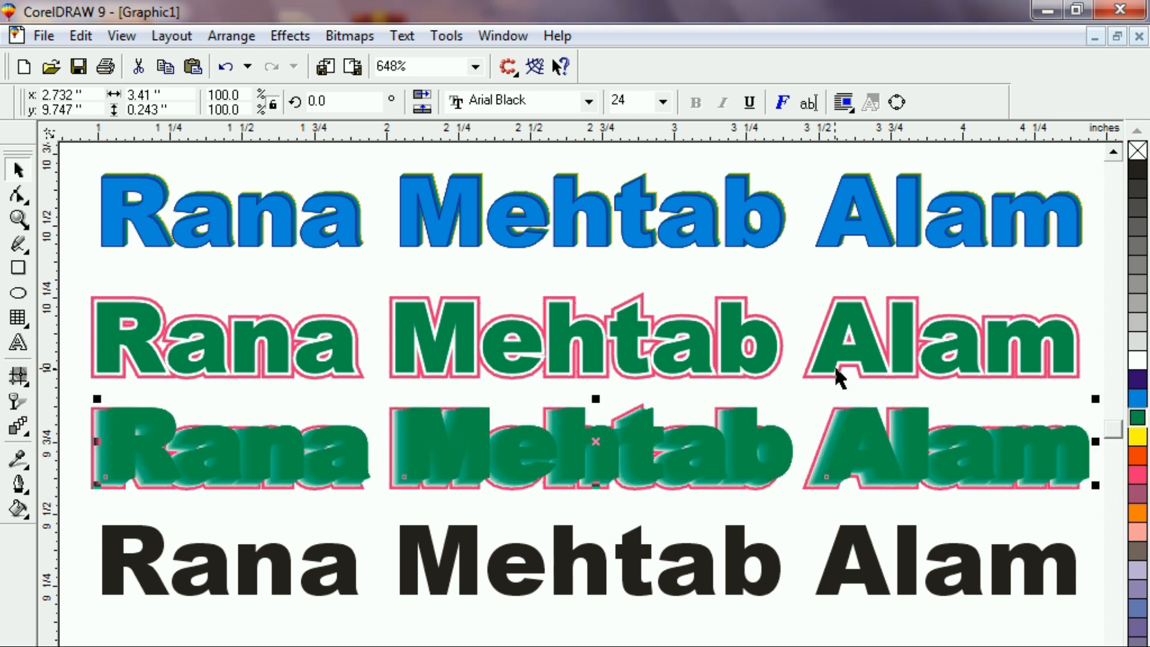
{"action": "key", "text": "Escape"}
{"action": "right_click", "coordinate": [1138, 361]}
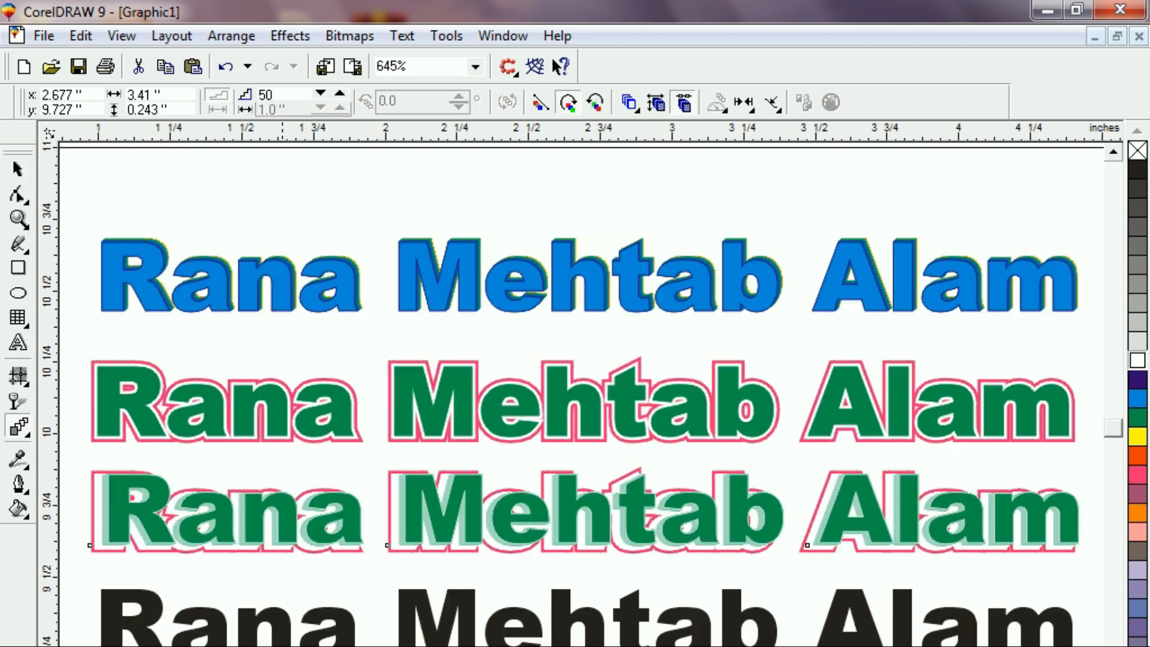
{"action": "key", "text": "F3"}
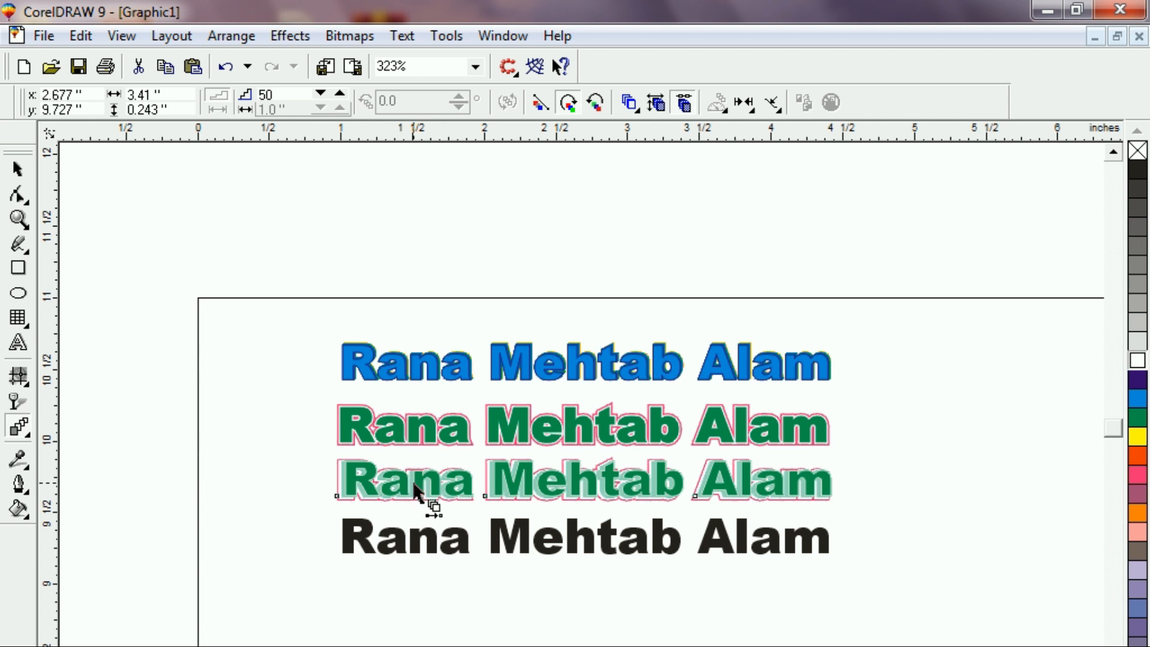
Drop a copy of the black name line just below the original and zoom in on the upper one.
{"action": "left_click", "coordinate": [18, 170]}
{"action": "left_click", "coordinate": [300, 599]}
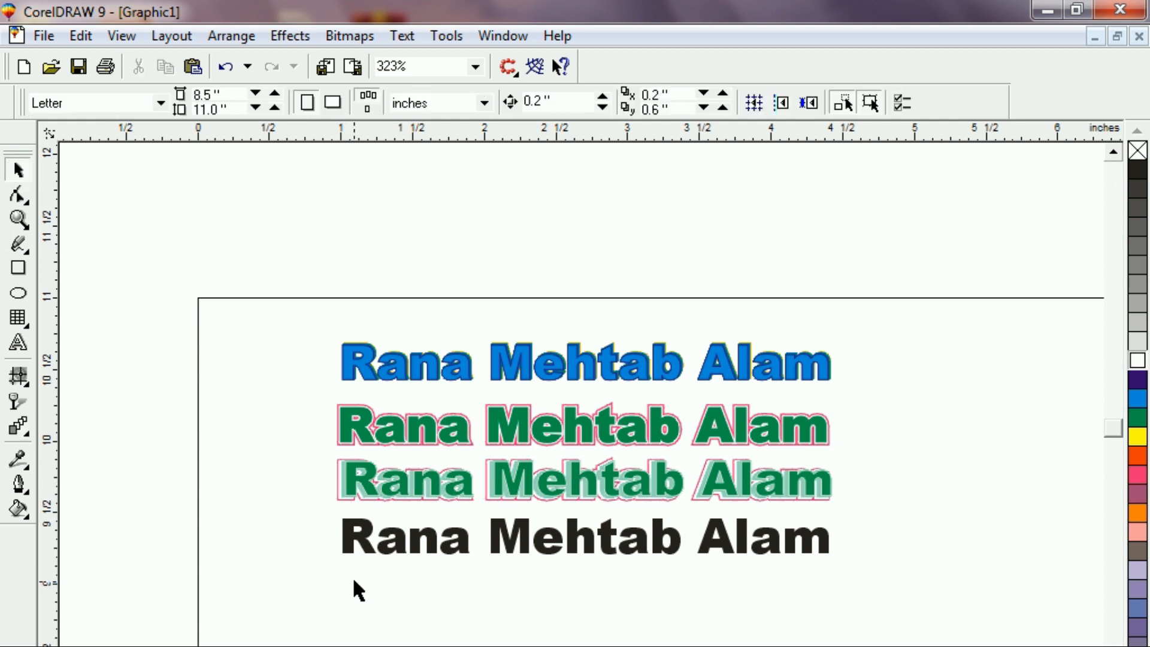
{"action": "left_click", "coordinate": [398, 550]}
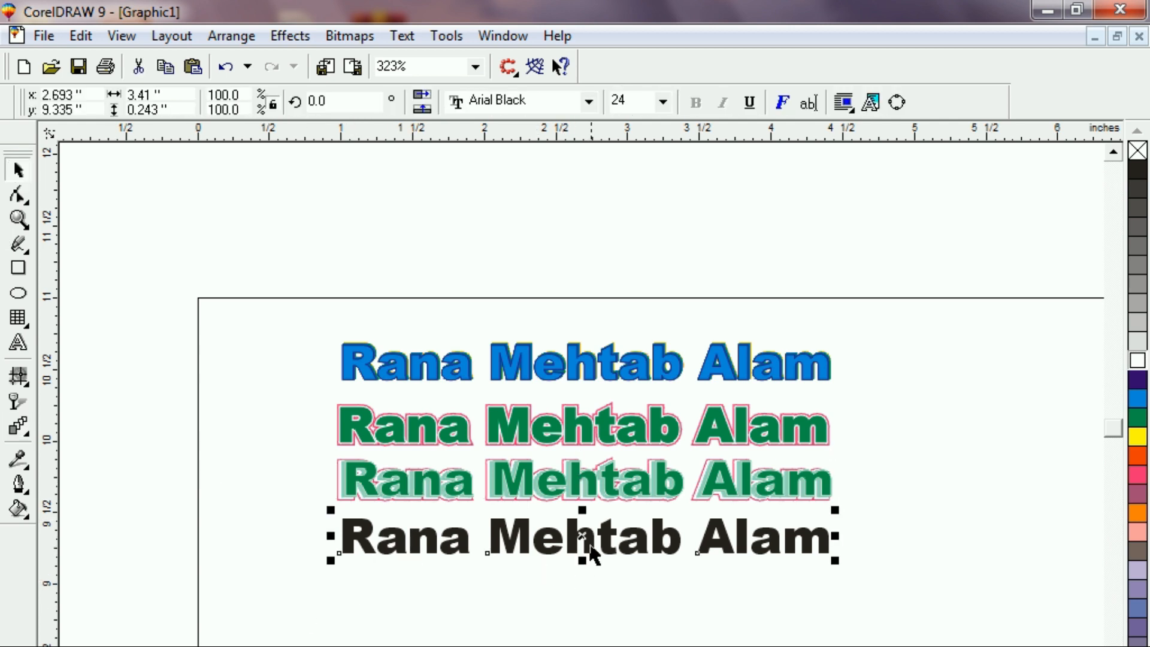
{"action": "left_click_drag", "start_coordinate": [585, 534], "coordinate": [579, 585]}
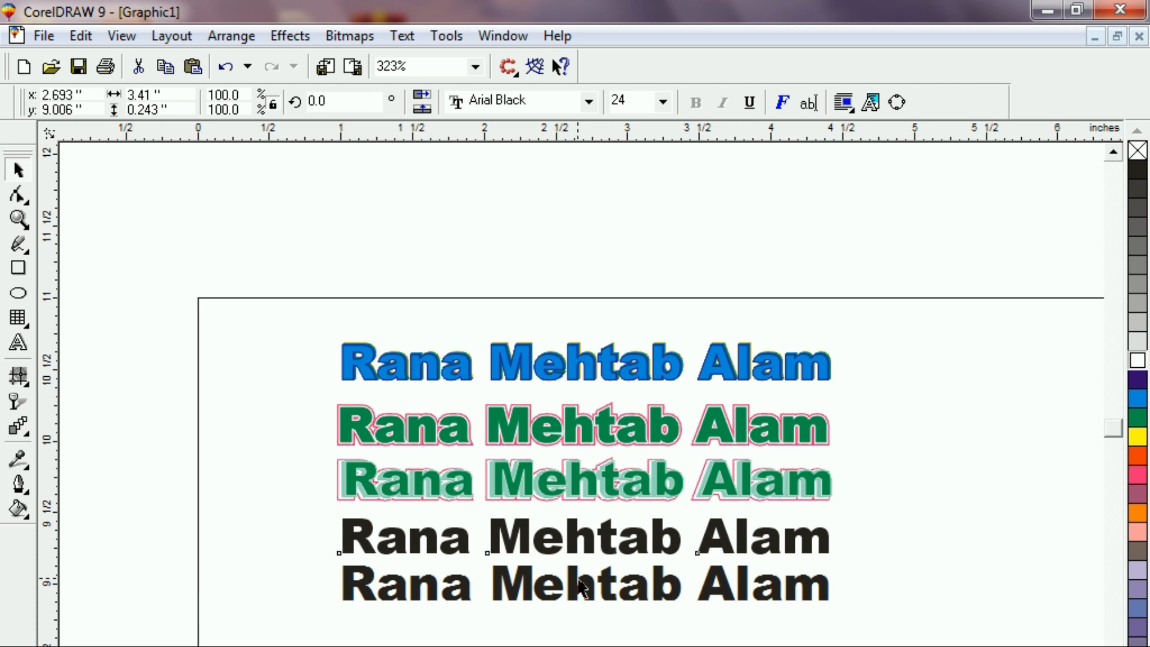
{"action": "left_click", "coordinate": [402, 548]}
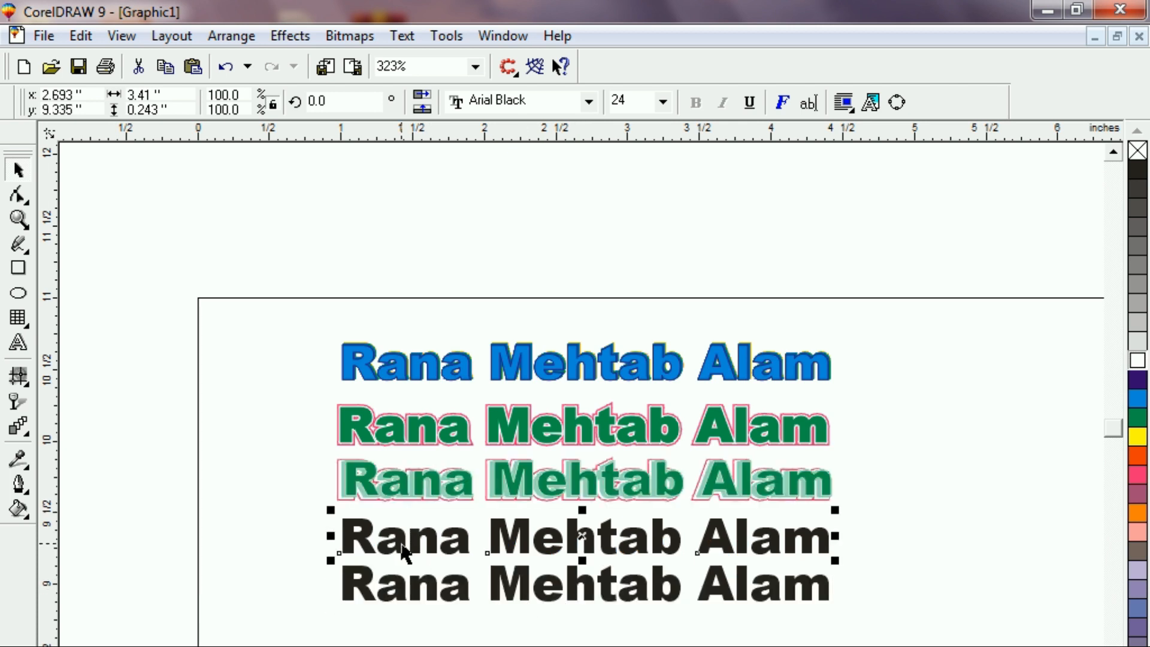
{"action": "key", "text": "shift+F2"}
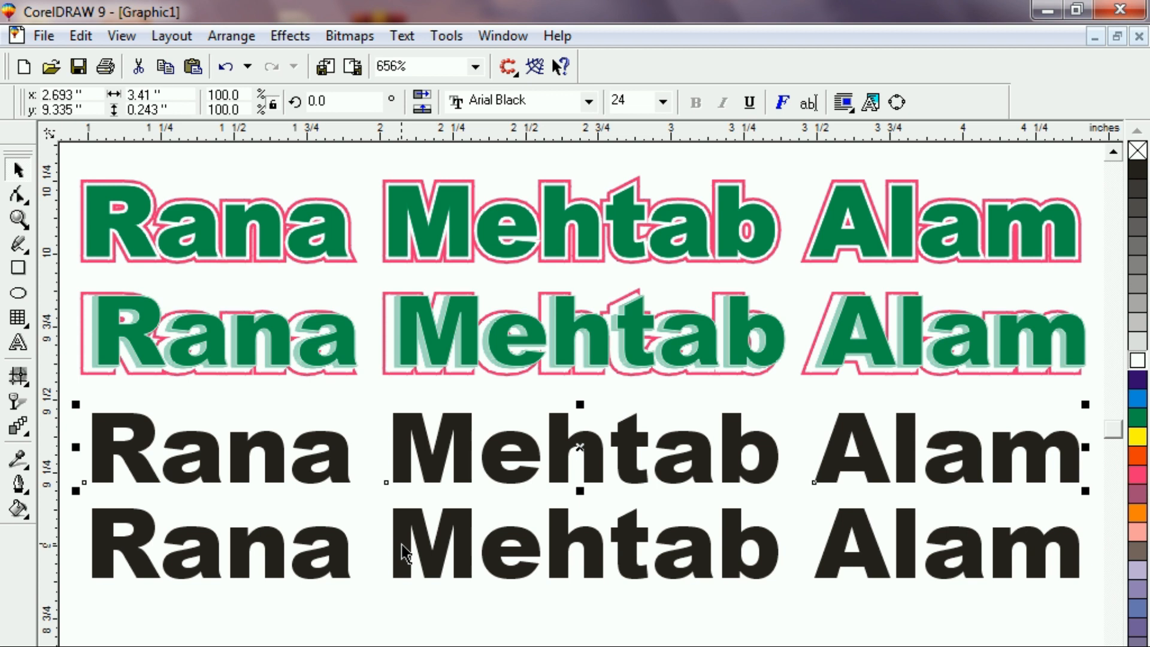
{"action": "left_click", "coordinate": [378, 583]}
{"action": "left_click", "coordinate": [335, 449]}
{"action": "left_click", "coordinate": [18, 427]}
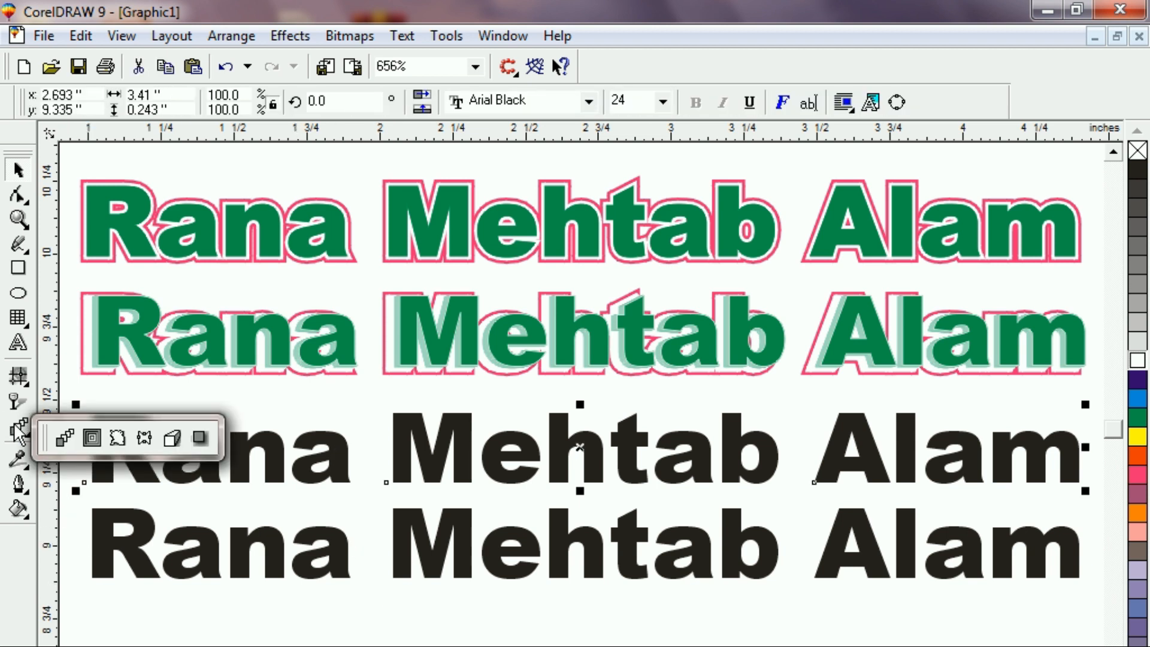
Extrude the upper black name line into 3D and outline its letters in light grey.
{"action": "left_click", "coordinate": [172, 438]}
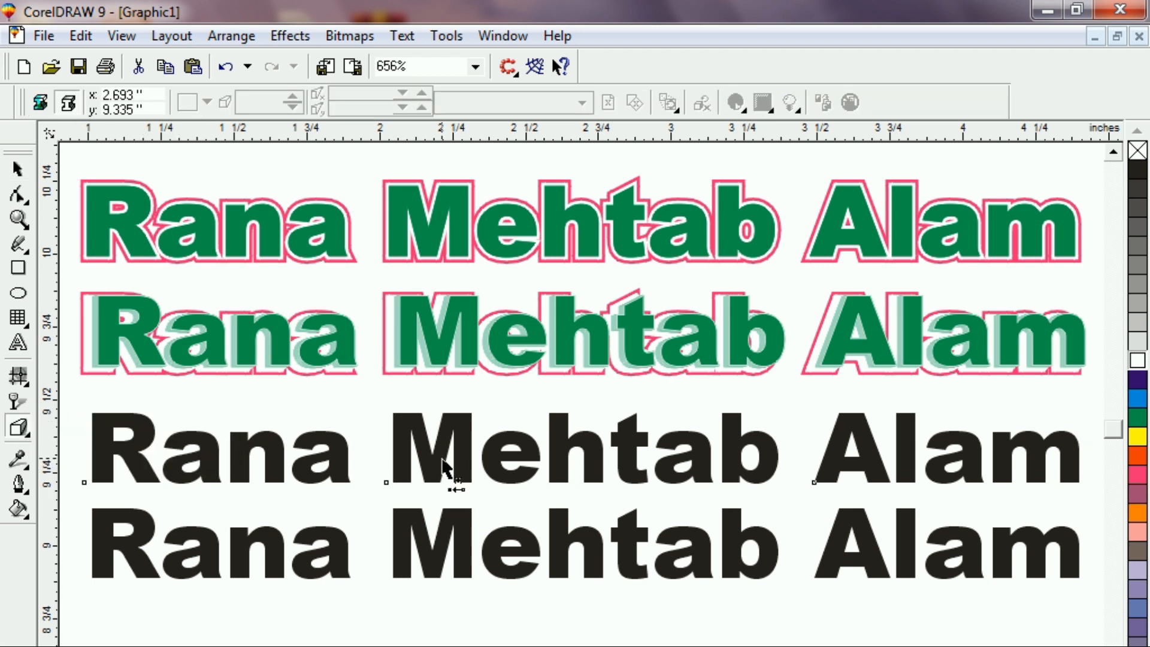
{"action": "left_click_drag", "start_coordinate": [446, 471], "coordinate": [537, 508]}
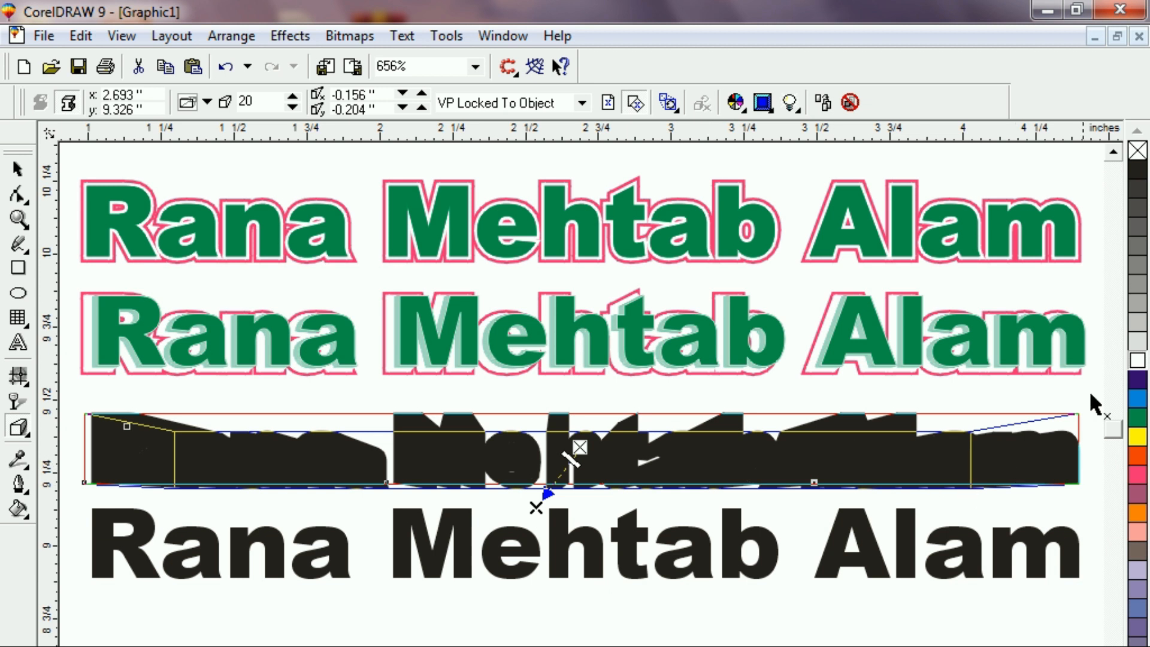
{"action": "right_click", "coordinate": [1137, 342]}
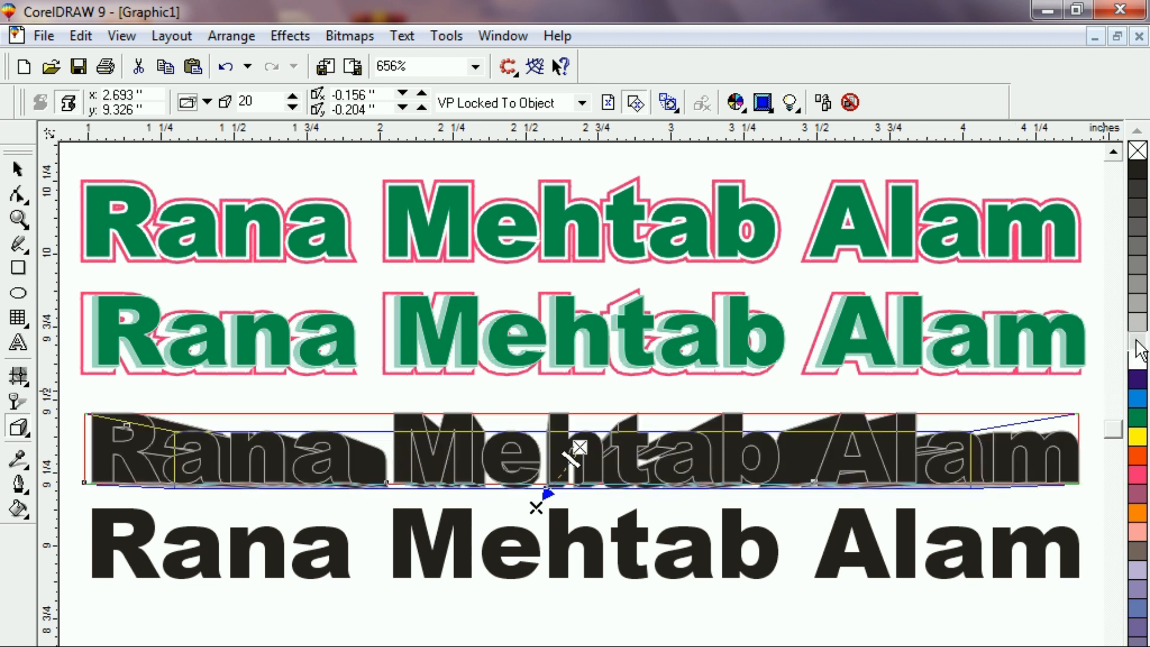
{"action": "scroll", "coordinate": [1137, 343], "scroll_direction": "down", "scroll_amount": 1}
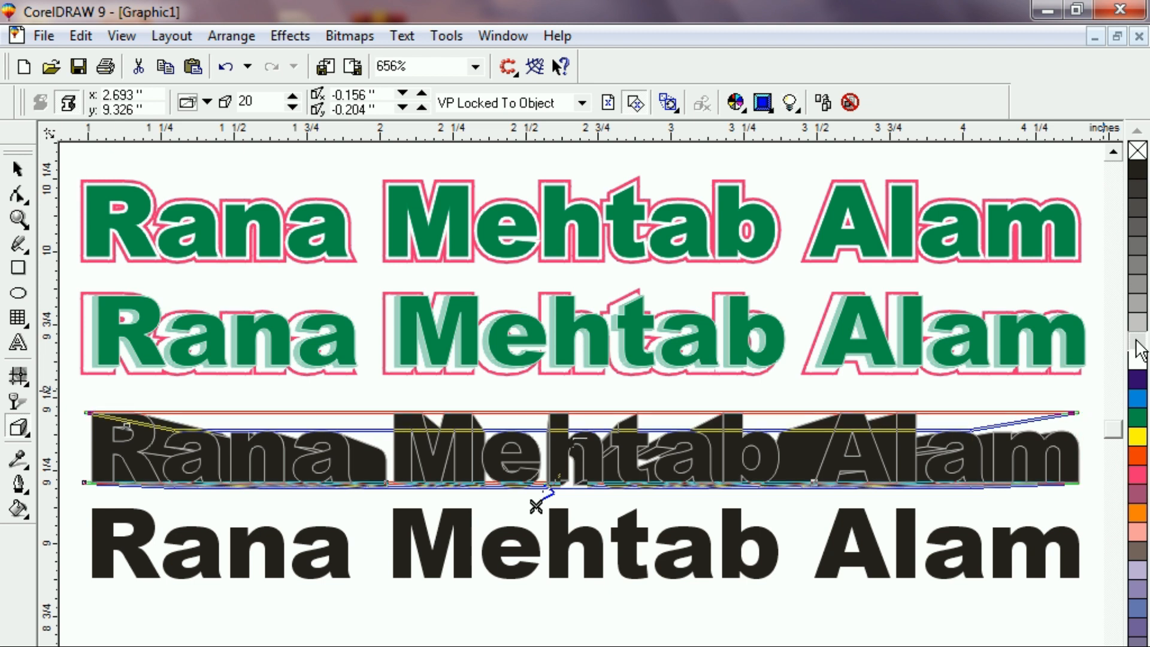
{"action": "key", "text": "F2"}
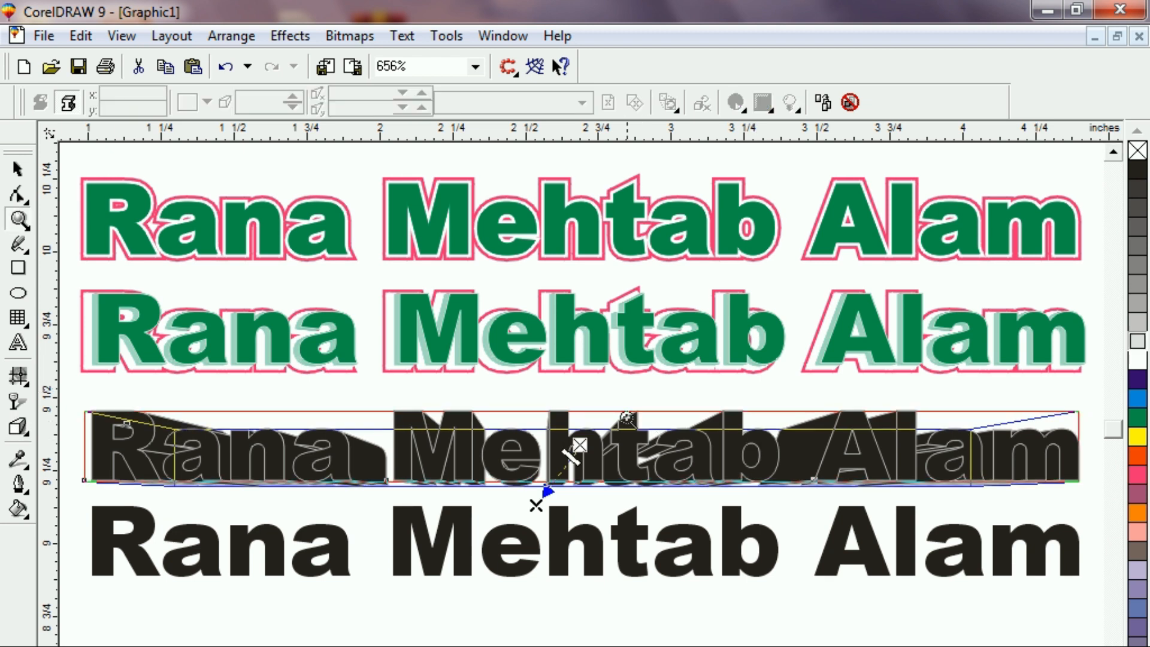
{"action": "left_click_drag", "start_coordinate": [595, 397], "coordinate": [833, 486]}
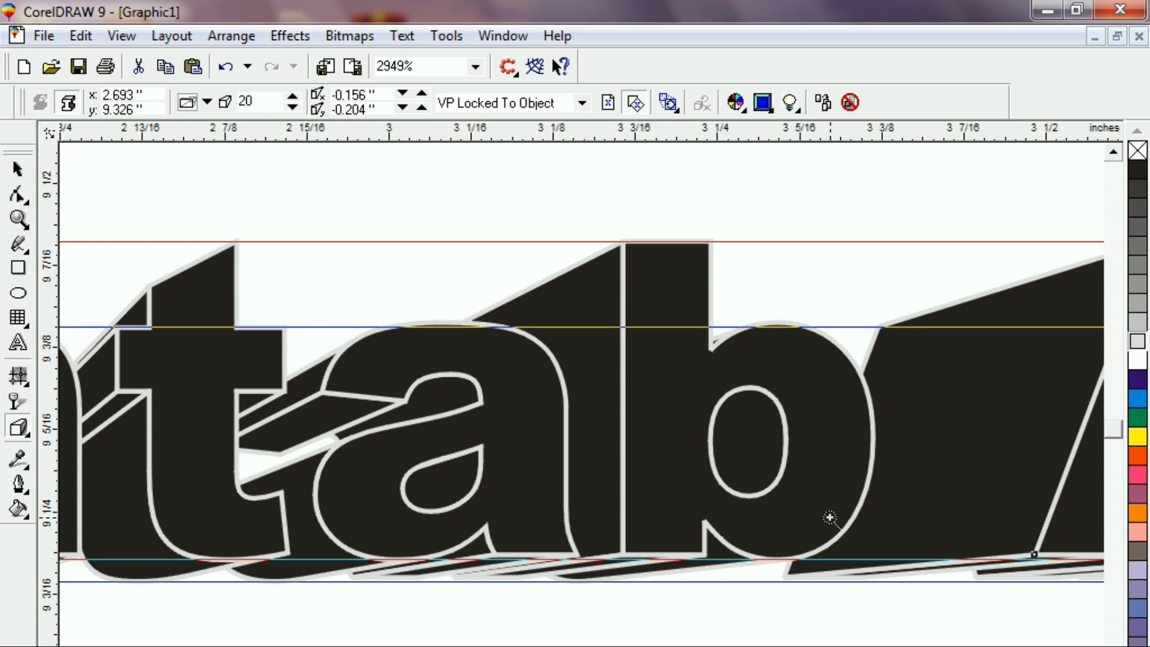
{"action": "key", "text": "F3"}
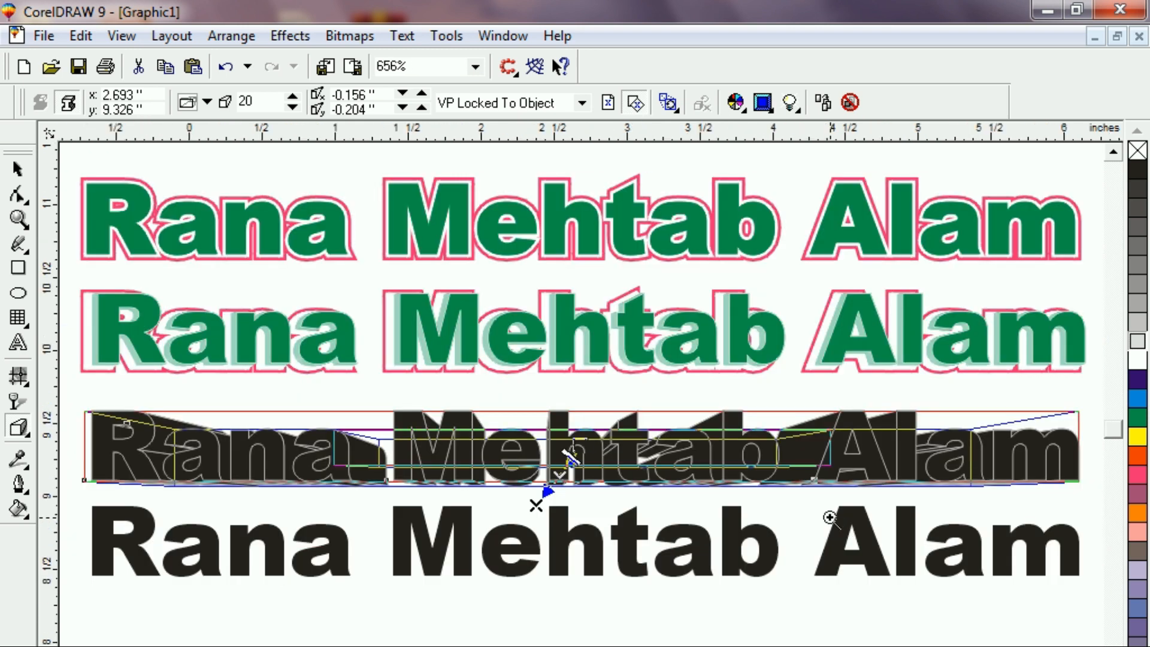
{"action": "key", "text": "F3"}
{"action": "key", "text": "F2"}
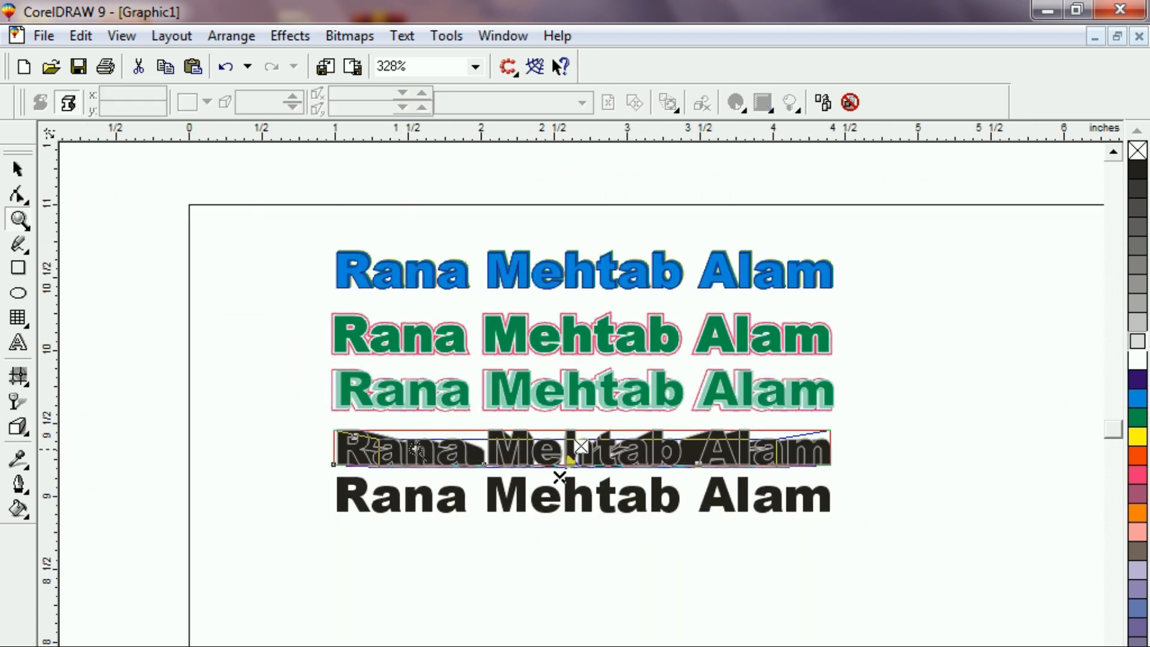
{"action": "left_click_drag", "start_coordinate": [320, 427], "coordinate": [874, 482]}
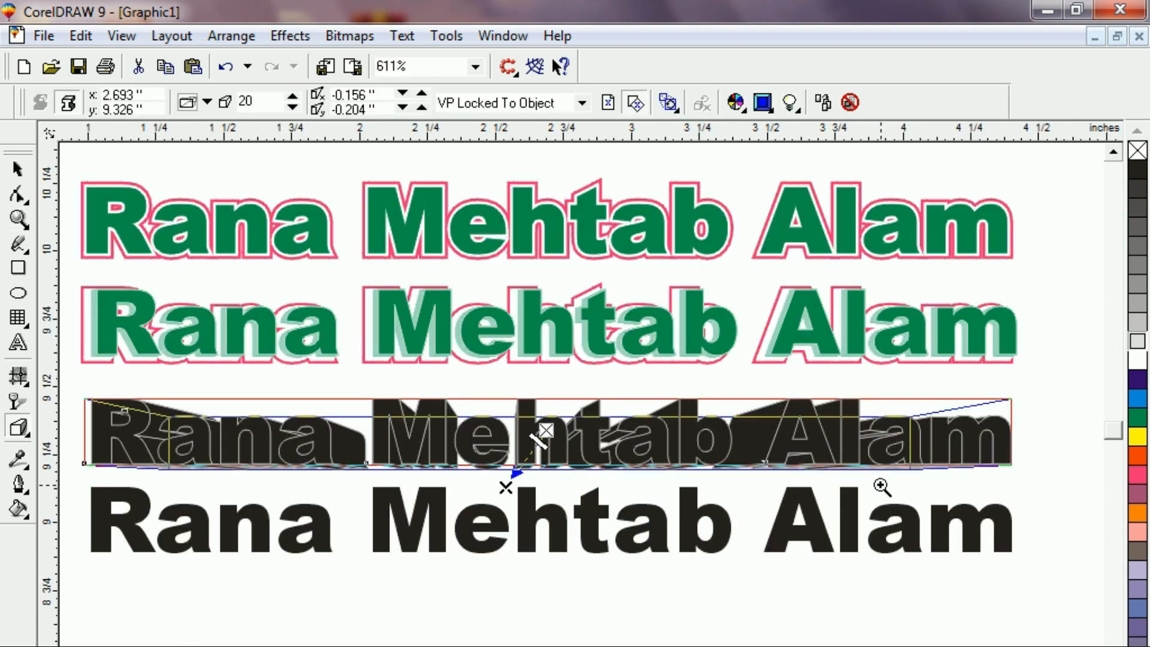
Reselect the extruded text and check its extrusion depth value of 20.
{"action": "left_click", "coordinate": [225, 627]}
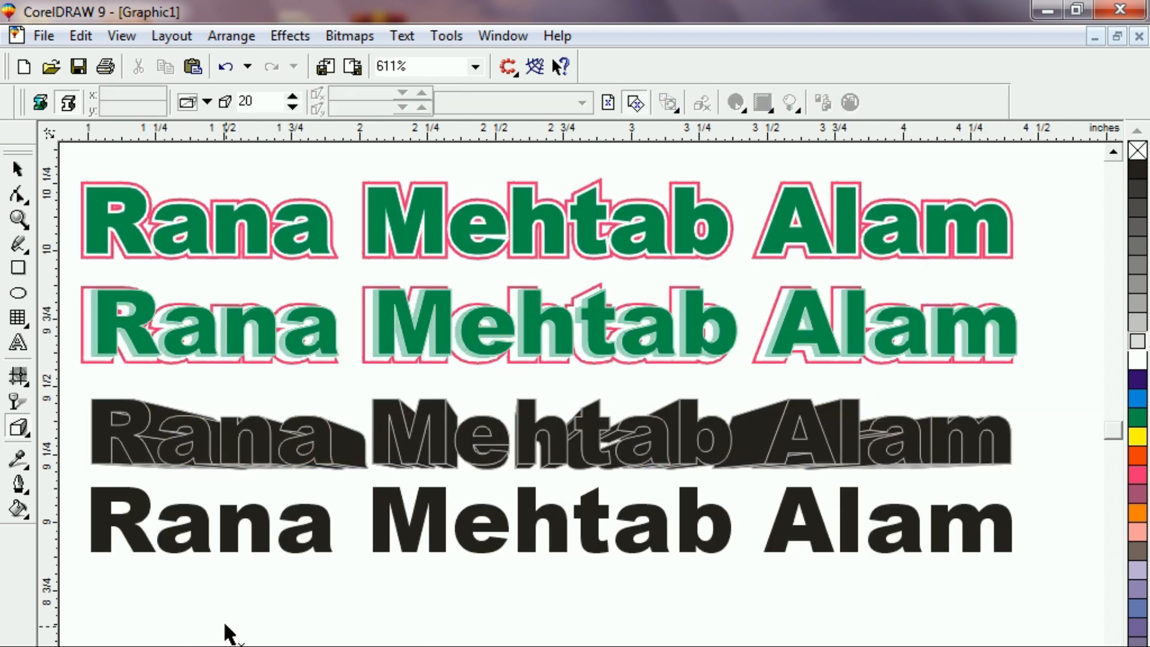
{"action": "left_click", "coordinate": [171, 455]}
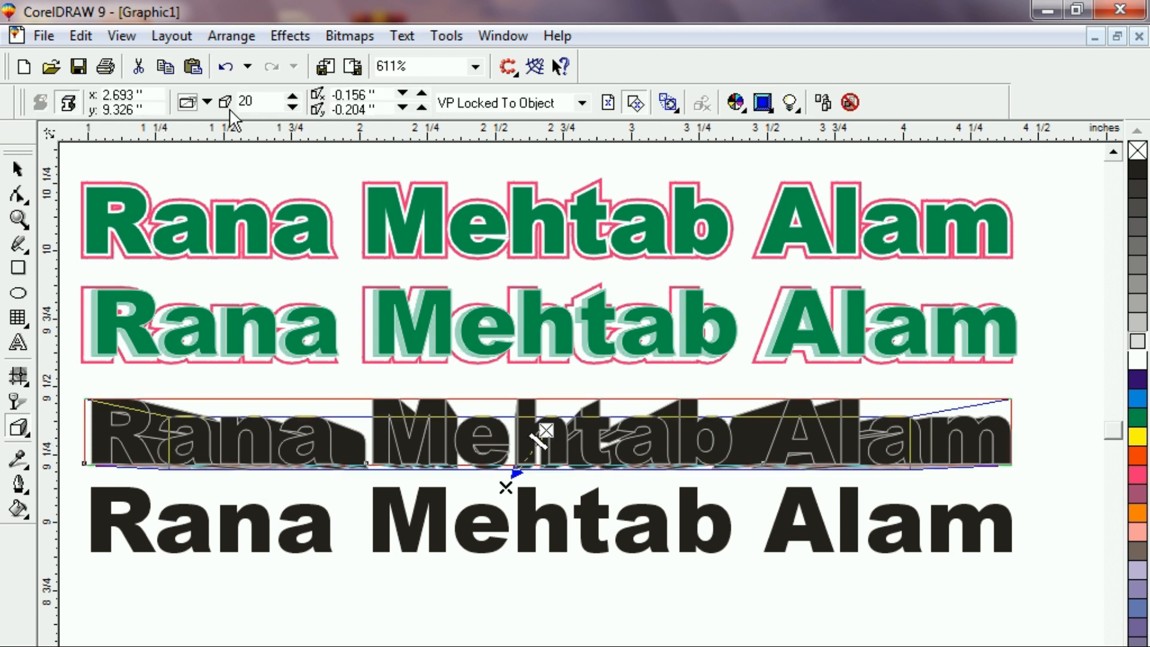
{"action": "left_click", "coordinate": [270, 96]}
{"action": "double_click", "coordinate": [270, 96]}
{"action": "left_click", "coordinate": [249, 401]}
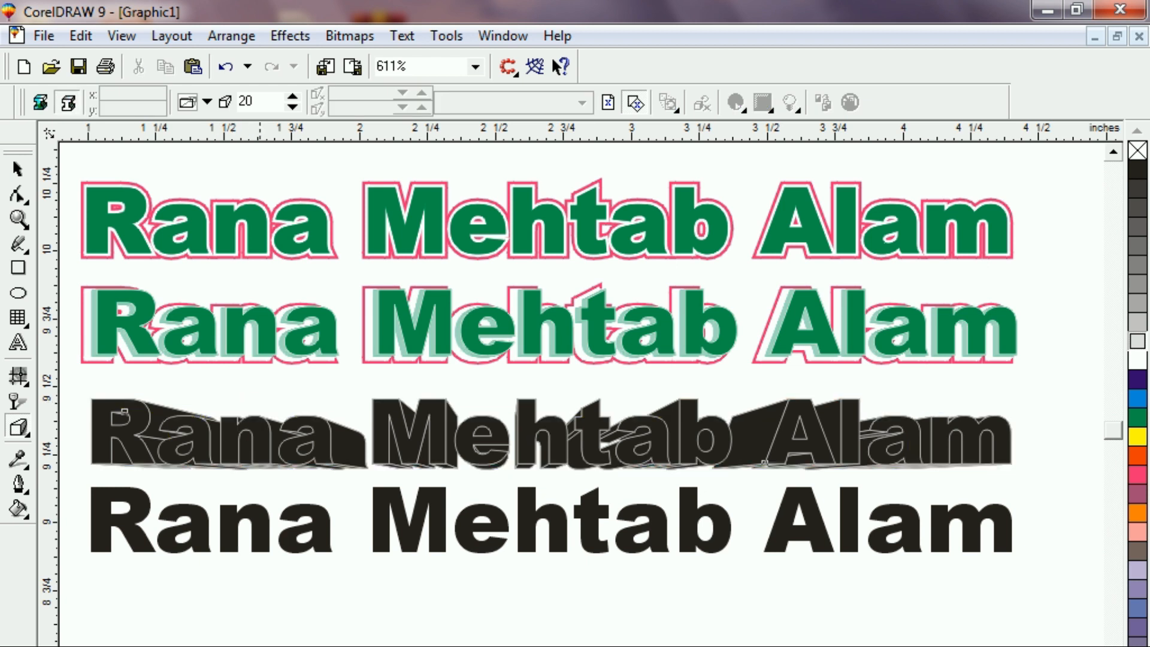
{"action": "left_click", "coordinate": [18, 170]}
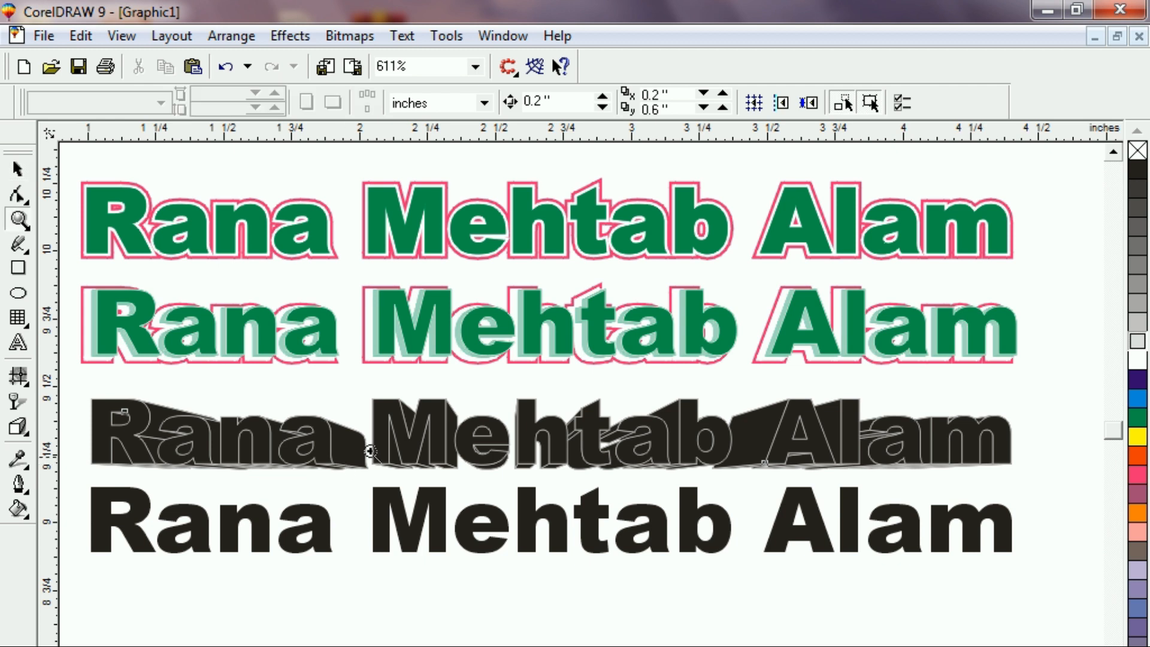
Zoom in on the Meht letters, set the extrusion depth to 15, and fill it blue.
{"action": "left_click_drag", "start_coordinate": [354, 372], "coordinate": [540, 538]}
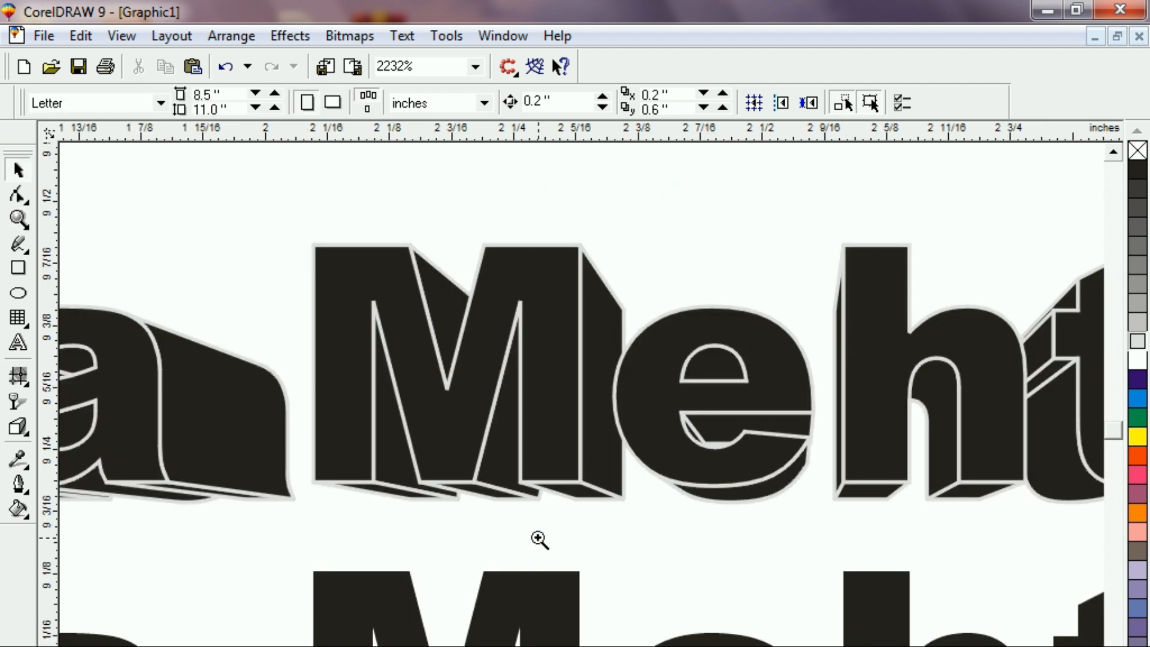
{"action": "left_click", "coordinate": [589, 459]}
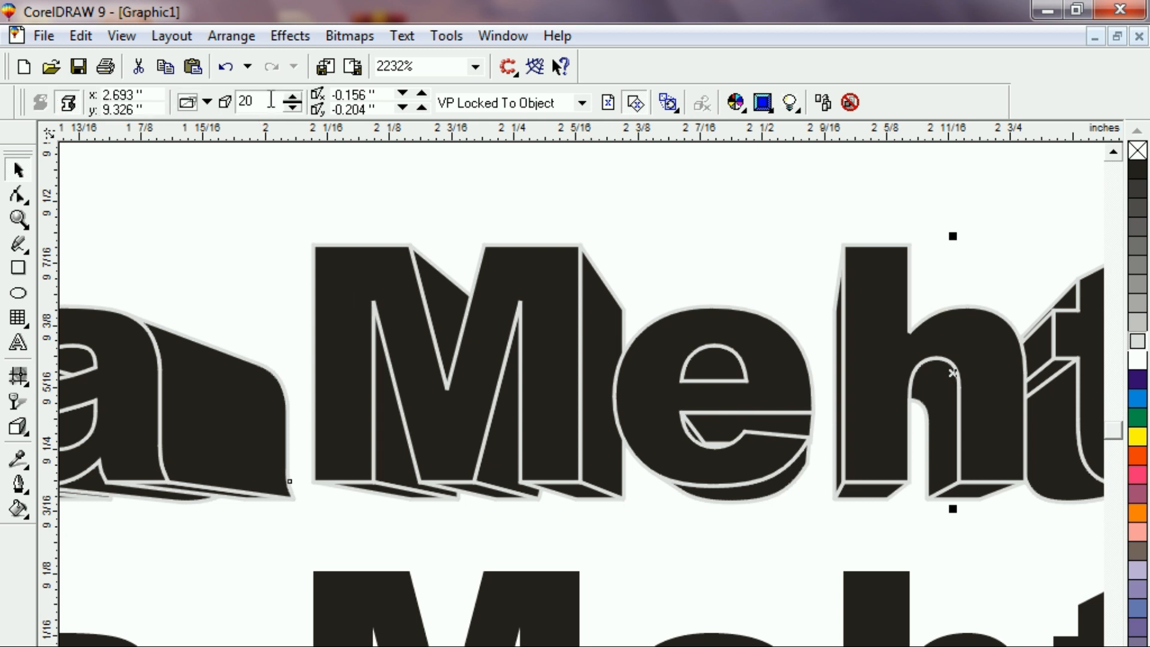
{"action": "left_click", "coordinate": [292, 97]}
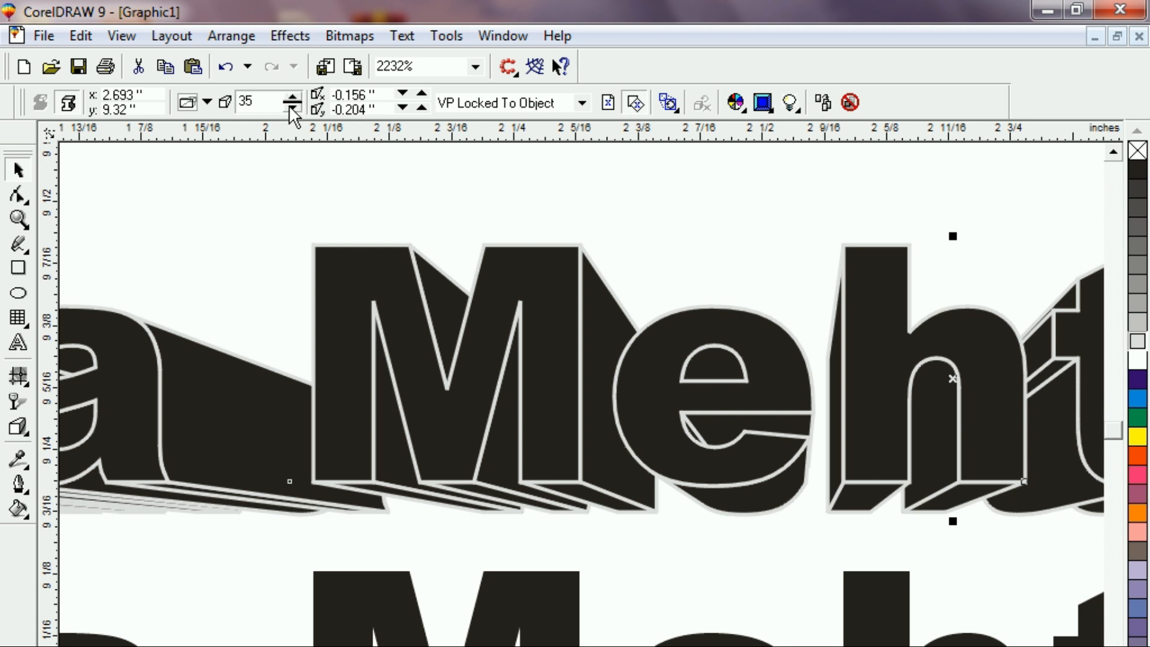
{"action": "left_click", "coordinate": [292, 109]}
{"action": "left_click", "coordinate": [292, 110]}
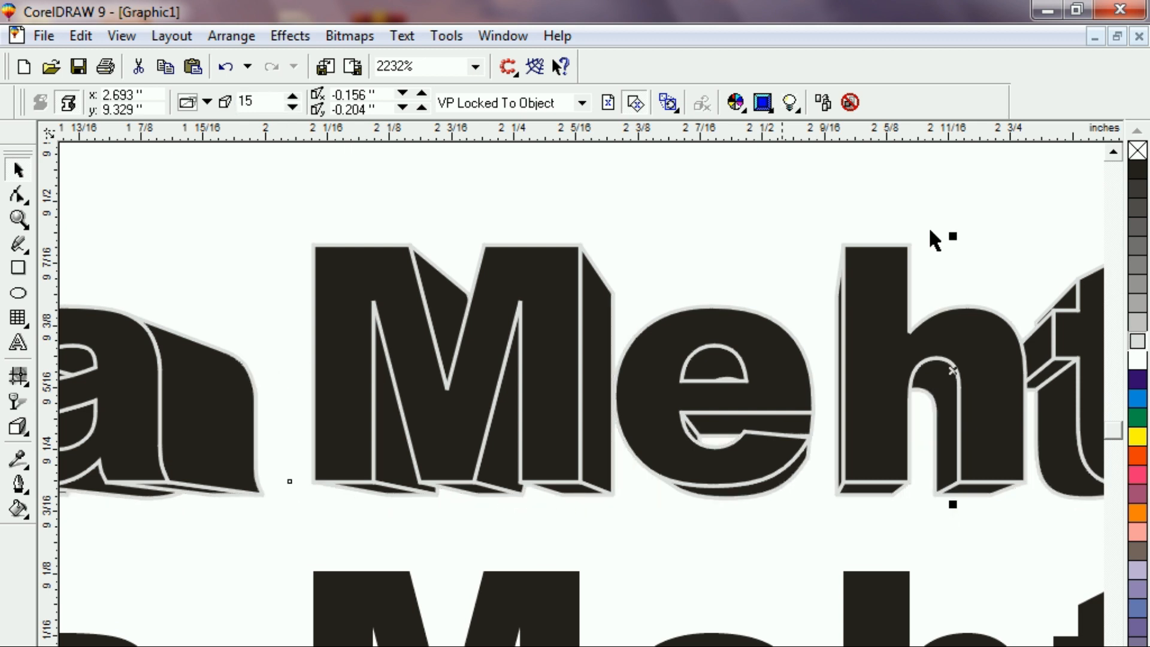
{"action": "left_click", "coordinate": [1141, 399]}
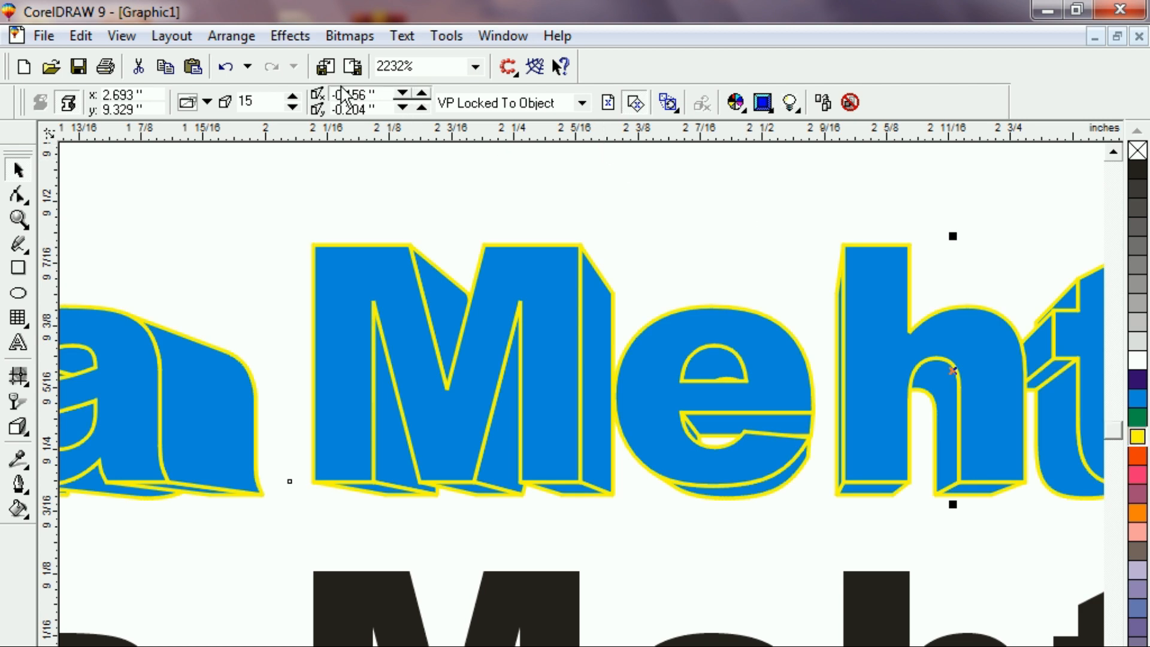
Adjust the extrusion's horizontal vanishing point with the X spinner, settling at about -0.356 inch.
{"action": "left_click", "coordinate": [422, 93]}
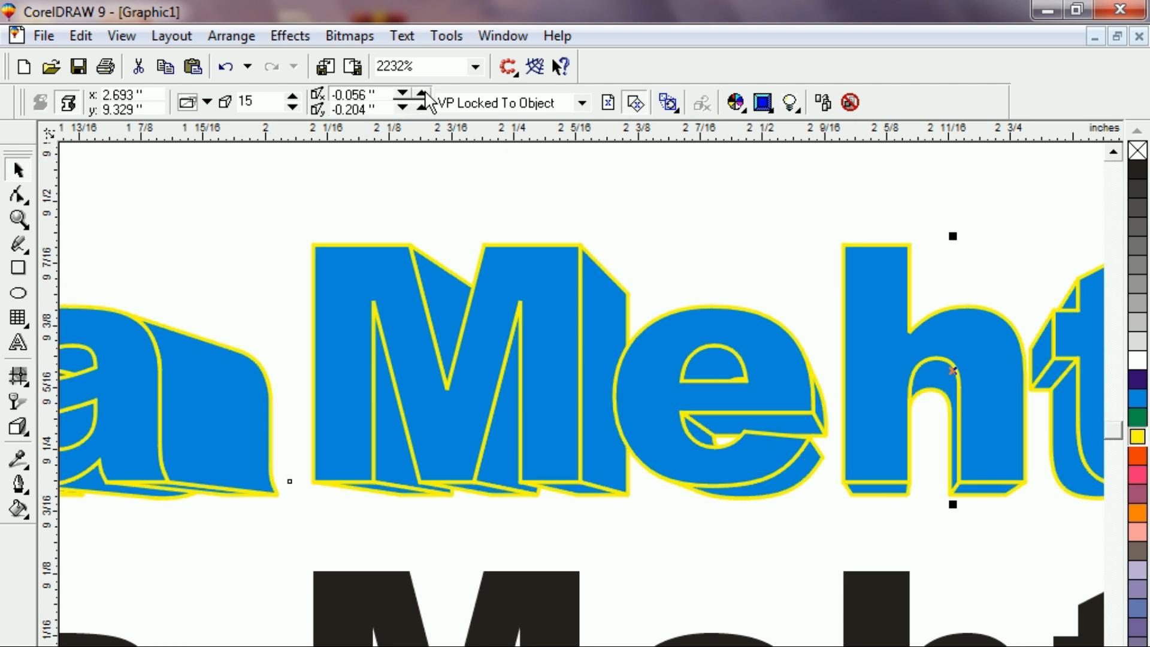
{"action": "left_click", "coordinate": [422, 93]}
{"action": "left_click", "coordinate": [422, 93]}
{"action": "left_click", "coordinate": [422, 93]}
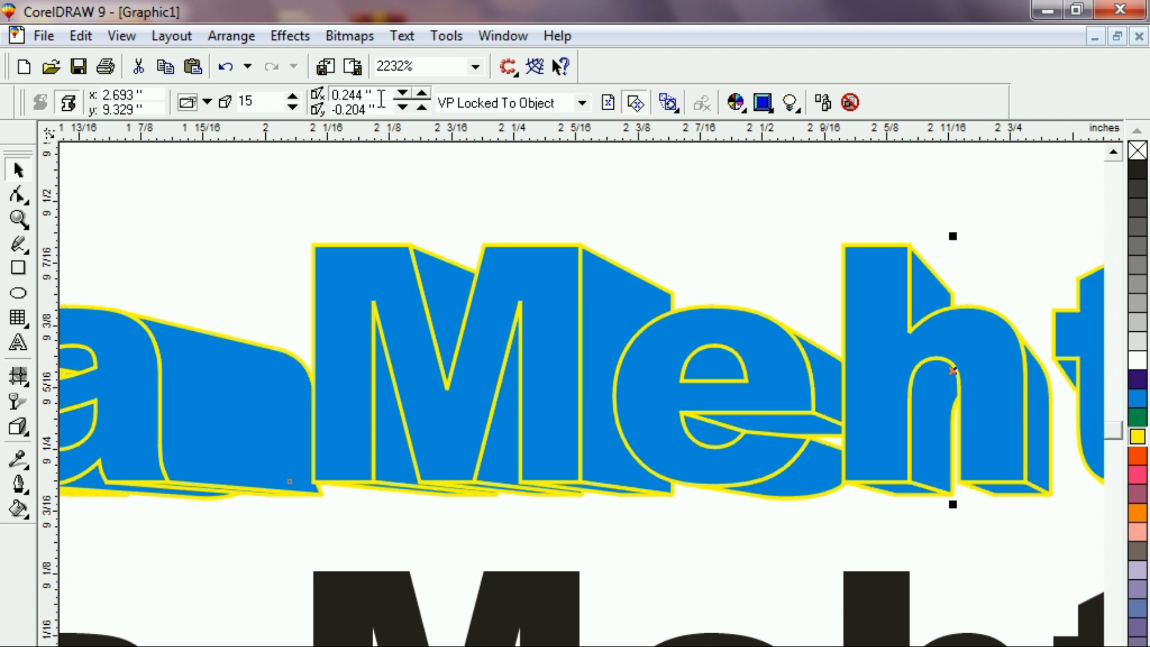
{"action": "left_click", "coordinate": [403, 93]}
{"action": "left_click", "coordinate": [403, 93]}
{"action": "left_click", "coordinate": [402, 93]}
{"action": "left_click", "coordinate": [403, 93]}
{"action": "left_click", "coordinate": [402, 93]}
{"action": "left_click", "coordinate": [403, 93]}
{"action": "left_click", "coordinate": [403, 93]}
{"action": "left_click", "coordinate": [398, 95]}
{"action": "left_click", "coordinate": [398, 95]}
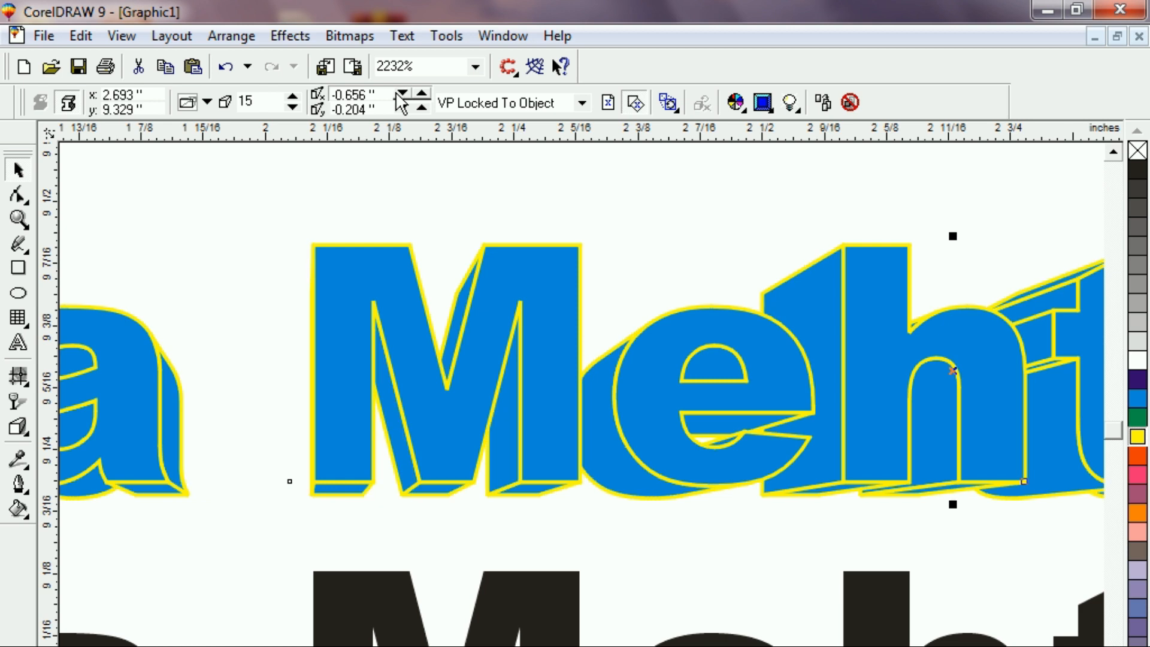
{"action": "left_click", "coordinate": [398, 94]}
{"action": "left_click", "coordinate": [397, 94]}
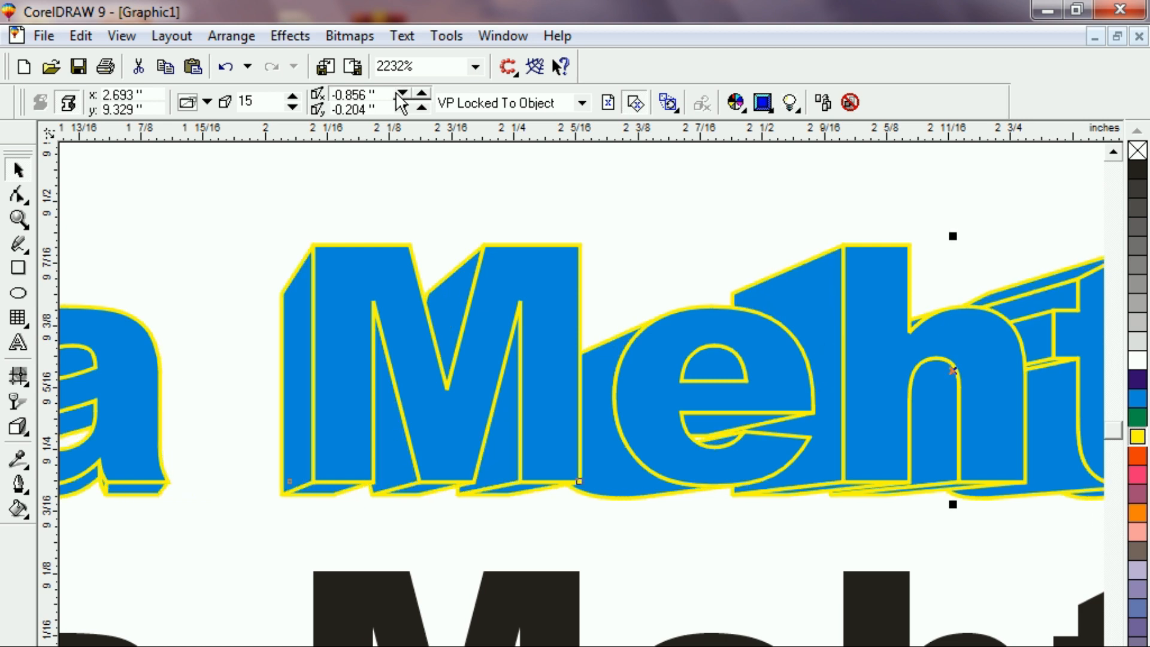
{"action": "left_click", "coordinate": [421, 92]}
{"action": "left_click", "coordinate": [421, 93]}
{"action": "left_click", "coordinate": [422, 92]}
{"action": "left_click", "coordinate": [419, 91]}
{"action": "left_click", "coordinate": [420, 92]}
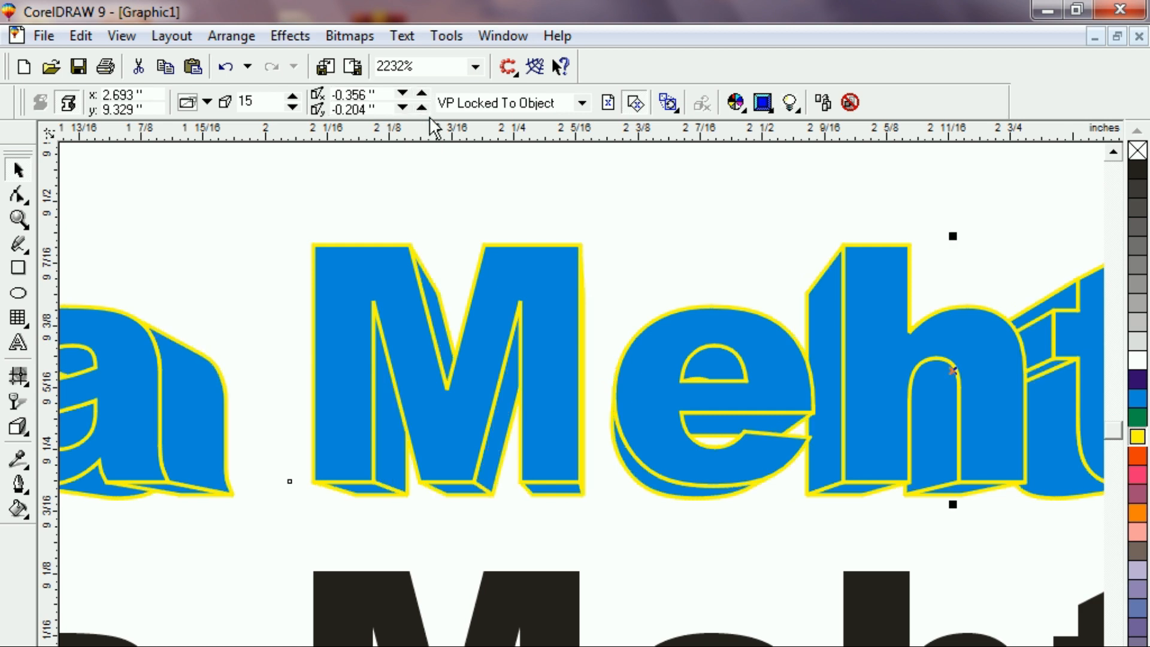
Set the vanishing point's Y position to -0.404 inch so the blue depth trails downward.
{"action": "left_click", "coordinate": [422, 108]}
{"action": "left_click", "coordinate": [422, 108]}
{"action": "left_click", "coordinate": [421, 108]}
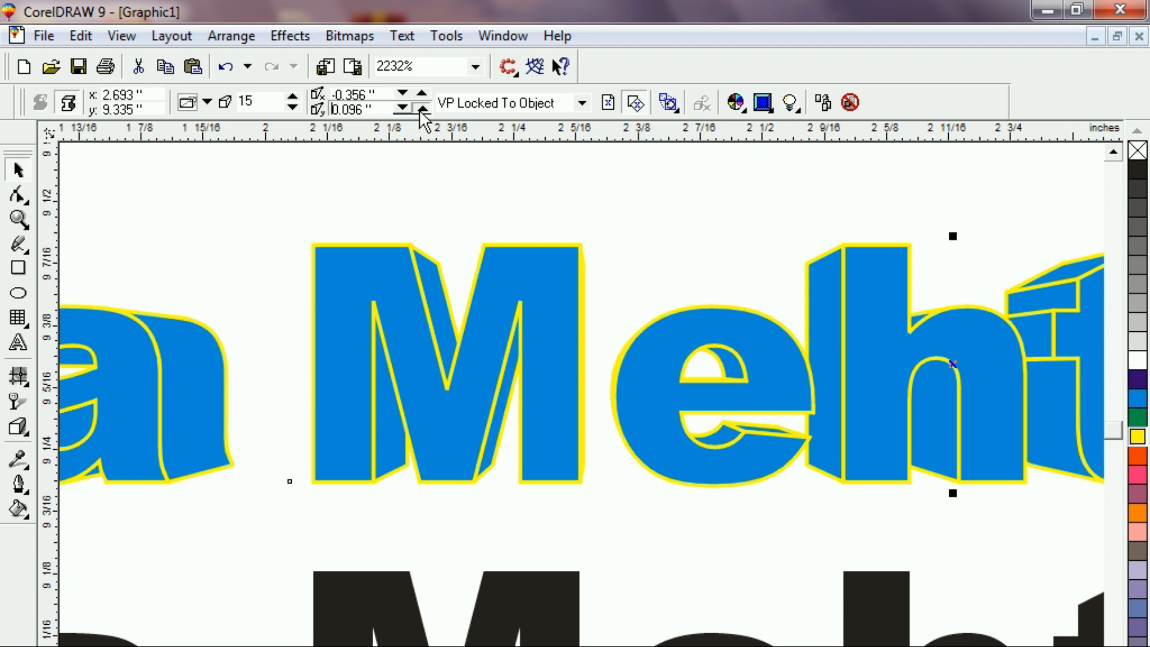
{"action": "left_click", "coordinate": [422, 108]}
{"action": "left_click", "coordinate": [422, 108]}
{"action": "left_click", "coordinate": [422, 108]}
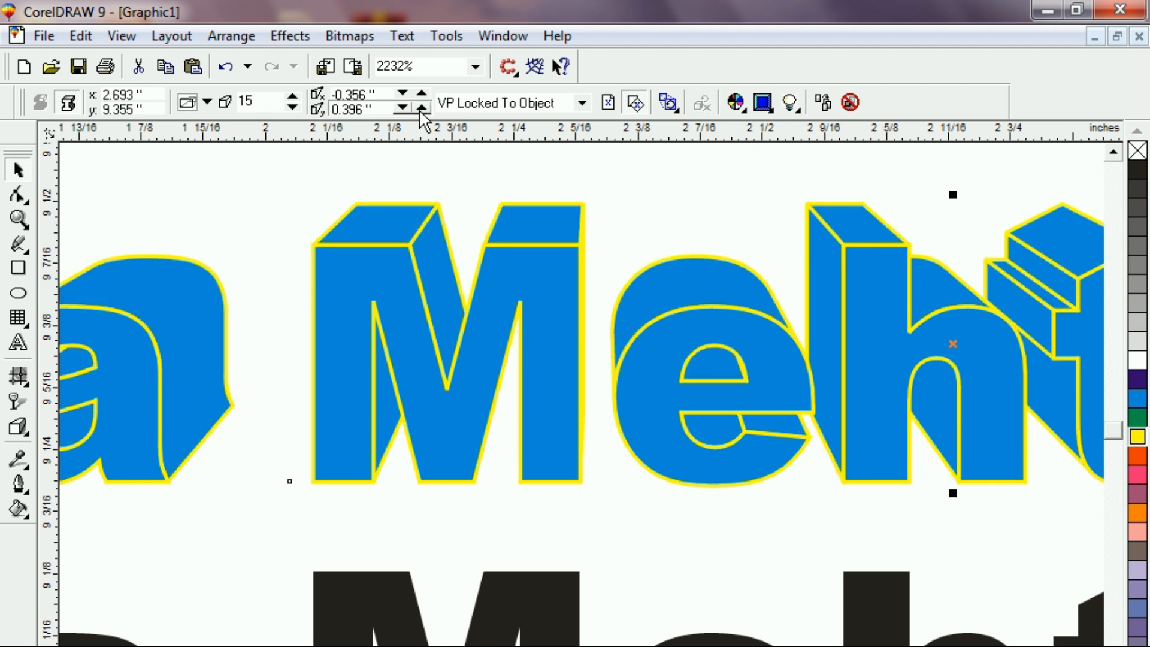
{"action": "left_click", "coordinate": [402, 108]}
{"action": "left_click", "coordinate": [402, 108]}
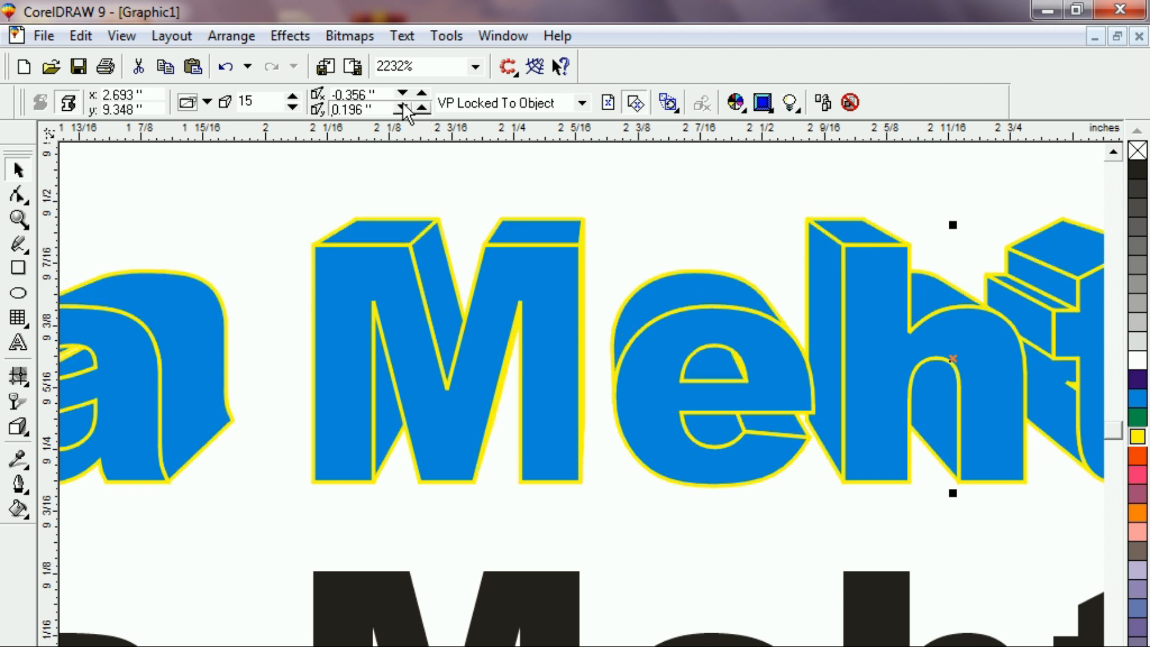
{"action": "left_click", "coordinate": [402, 108]}
{"action": "left_click", "coordinate": [402, 107]}
{"action": "left_click", "coordinate": [402, 108]}
{"action": "left_click", "coordinate": [402, 108]}
{"action": "left_click", "coordinate": [402, 107]}
{"action": "left_click", "coordinate": [402, 108]}
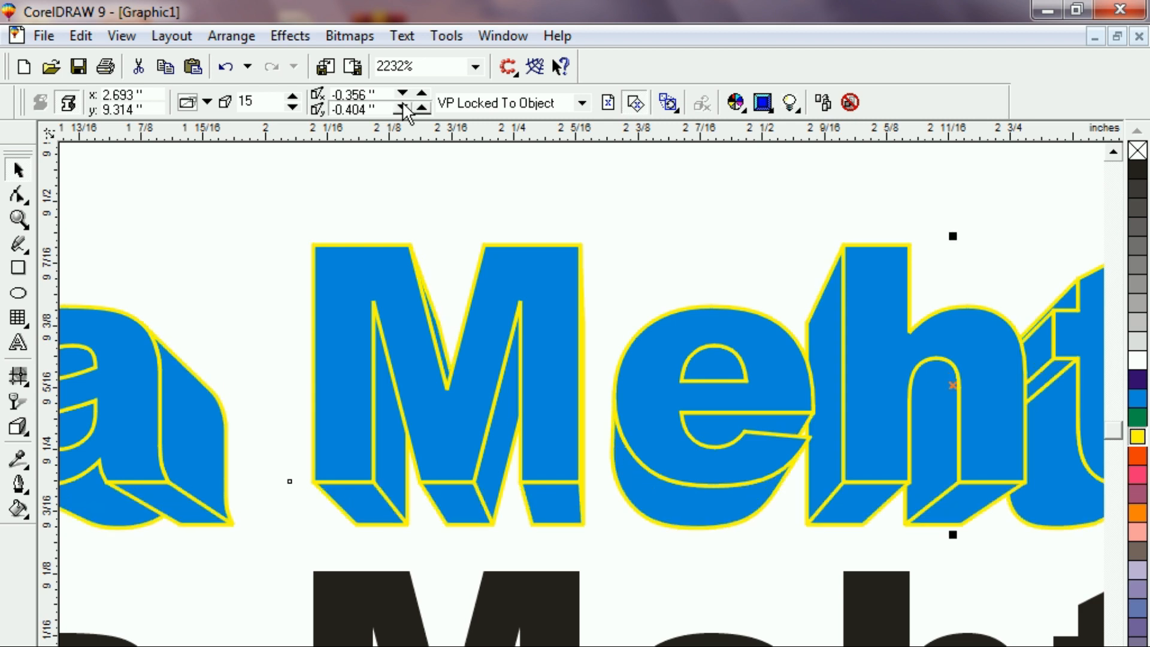
{"action": "left_click", "coordinate": [290, 195]}
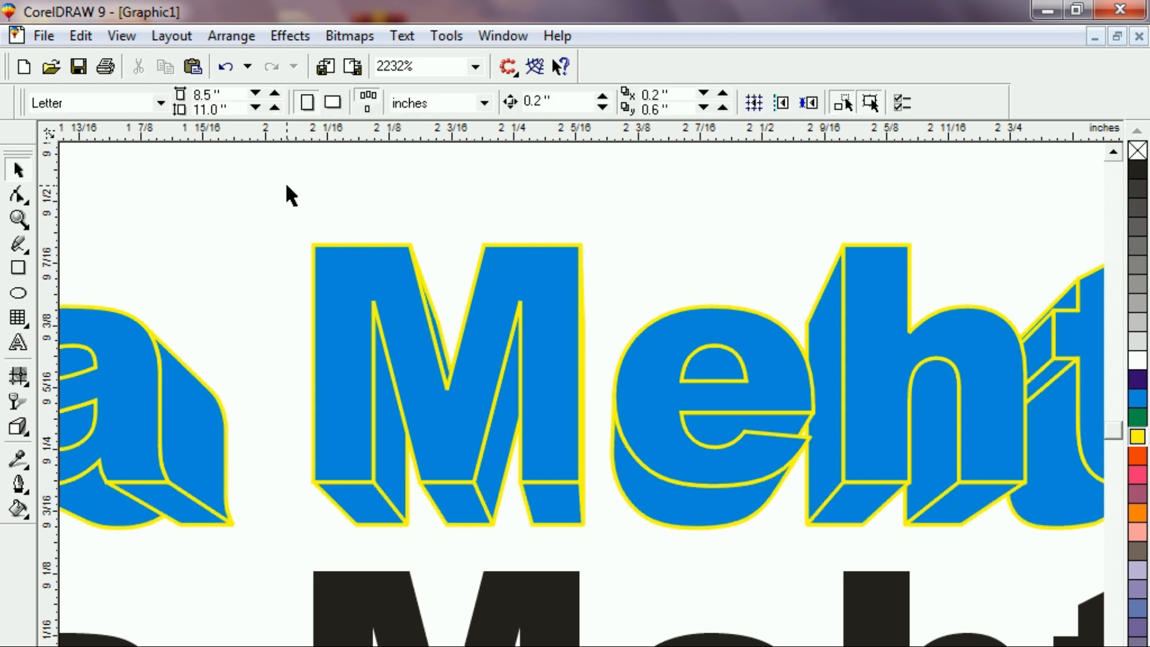
Drop a copy of the plain black name text below it and zoom in on the upper original.
{"action": "key", "text": "F4"}
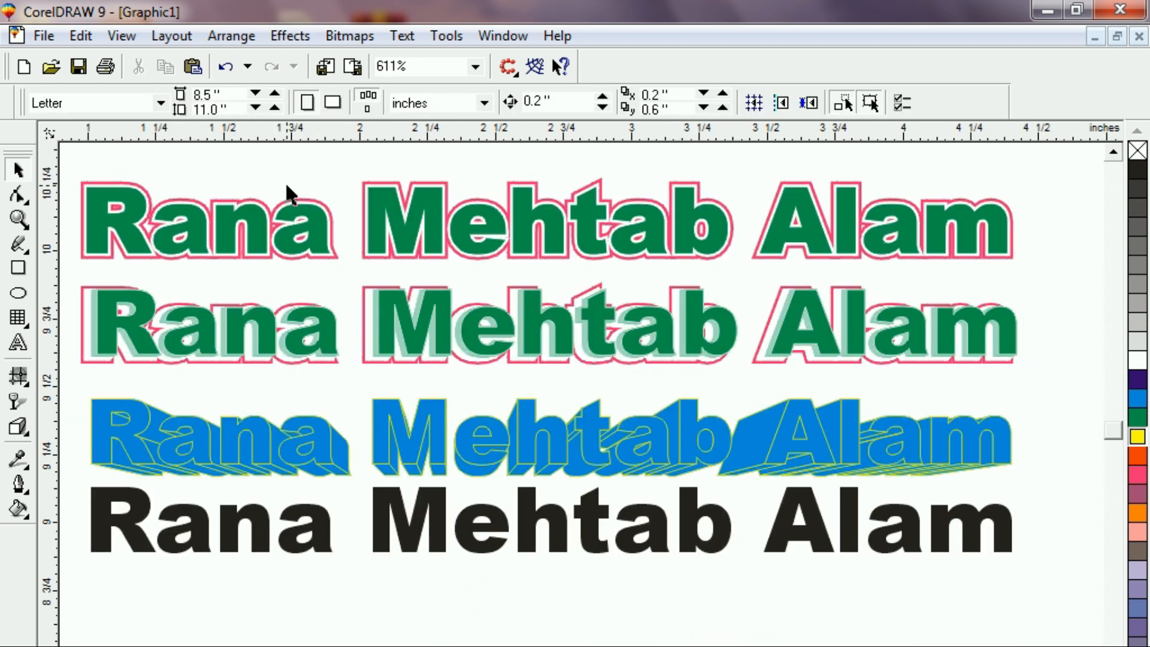
{"action": "left_click", "coordinate": [306, 551]}
{"action": "left_click", "coordinate": [301, 544]}
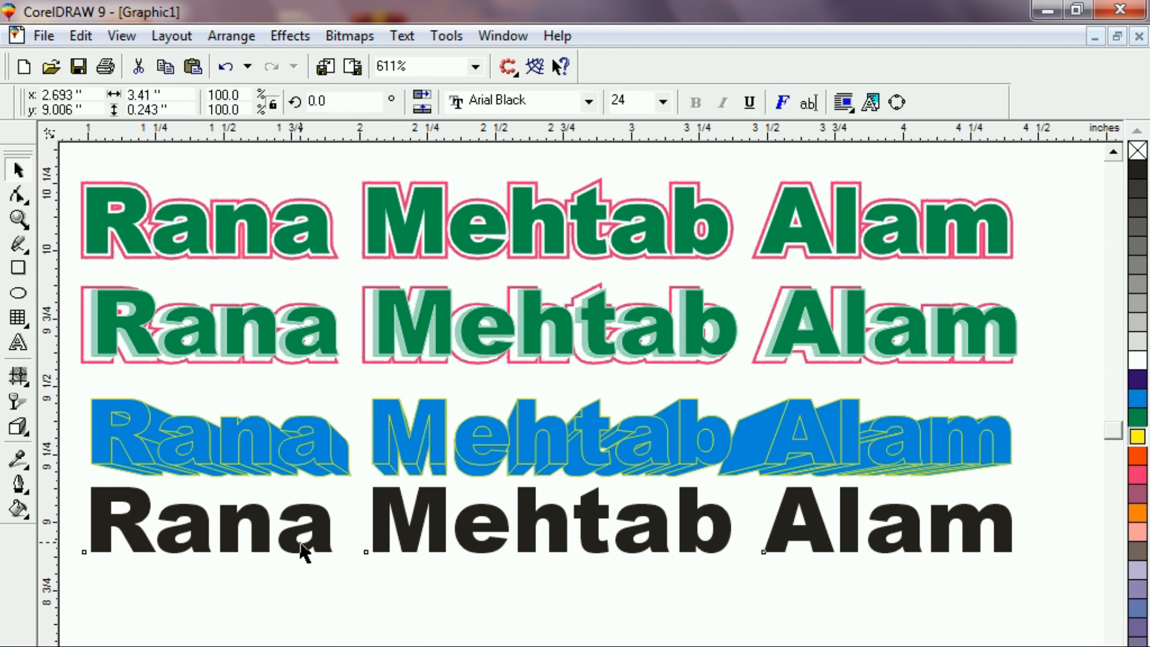
{"action": "left_click_drag", "start_coordinate": [301, 544], "coordinate": [316, 639]}
{"action": "right_click", "coordinate": [316, 638]}
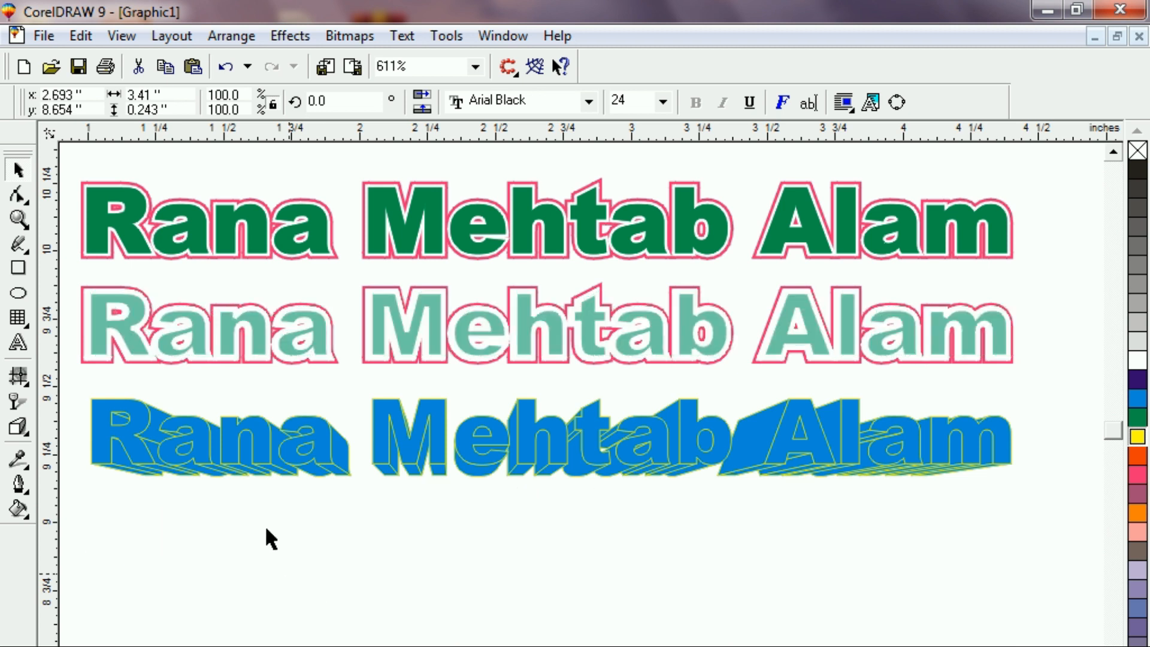
{"action": "left_click", "coordinate": [268, 538]}
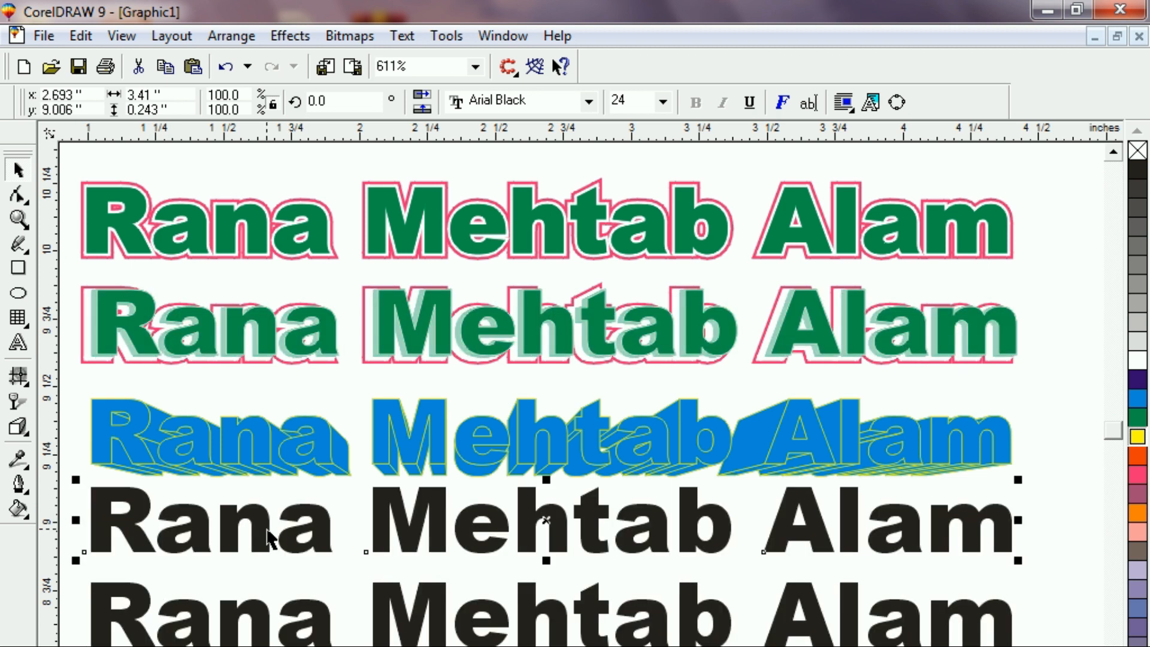
{"action": "key", "text": "shift+F2"}
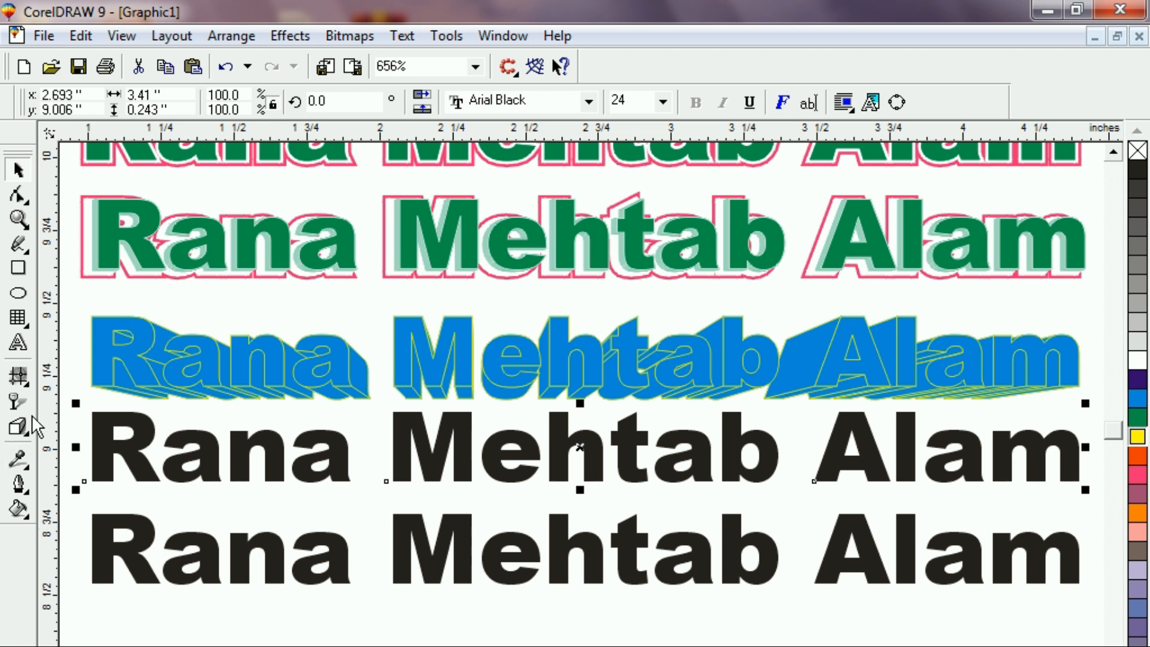
{"action": "left_click", "coordinate": [16, 434]}
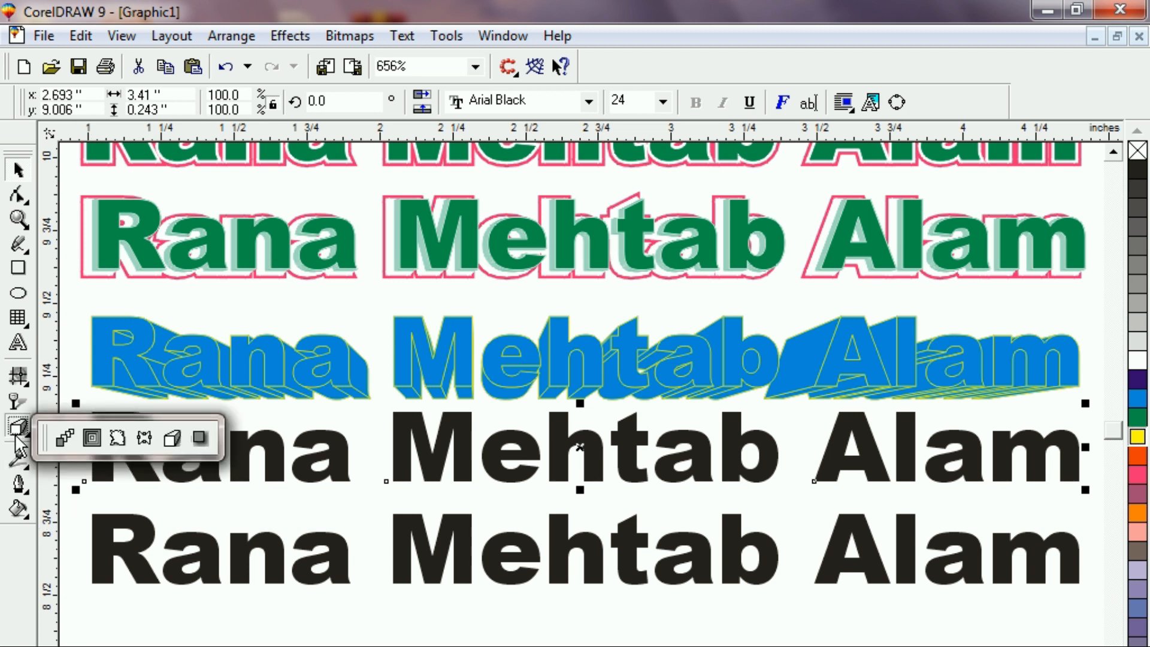
{"action": "left_click", "coordinate": [198, 438]}
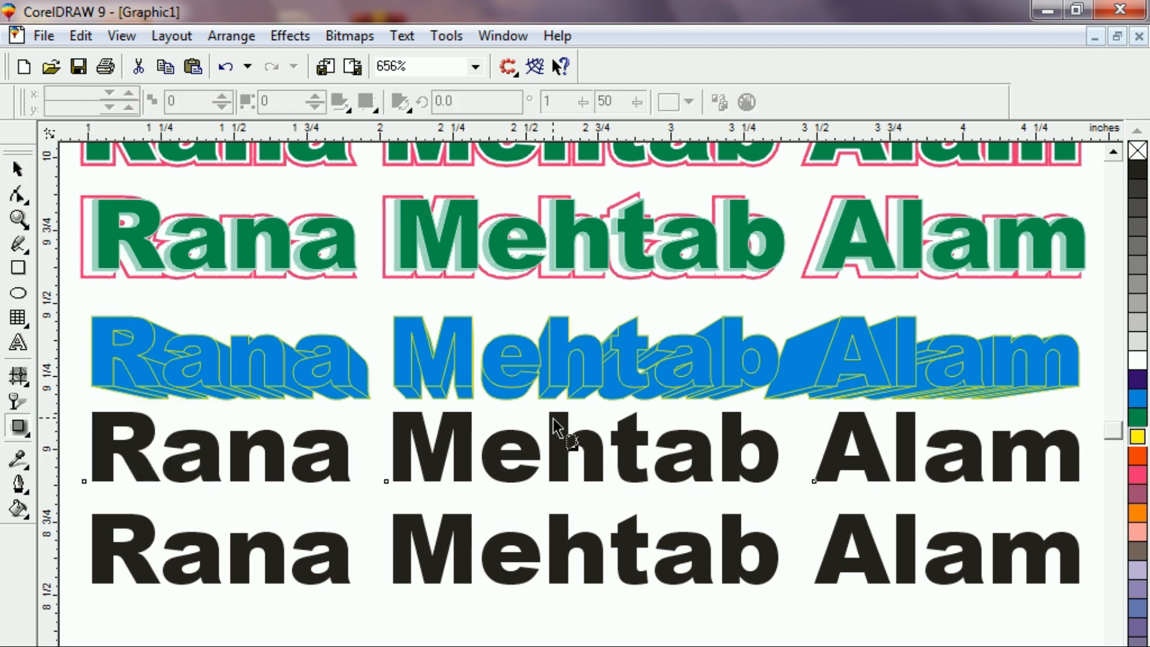
Cast a slanted drop shadow from the upper black text and colour it dark magenta.
{"action": "left_click_drag", "start_coordinate": [554, 419], "coordinate": [557, 486]}
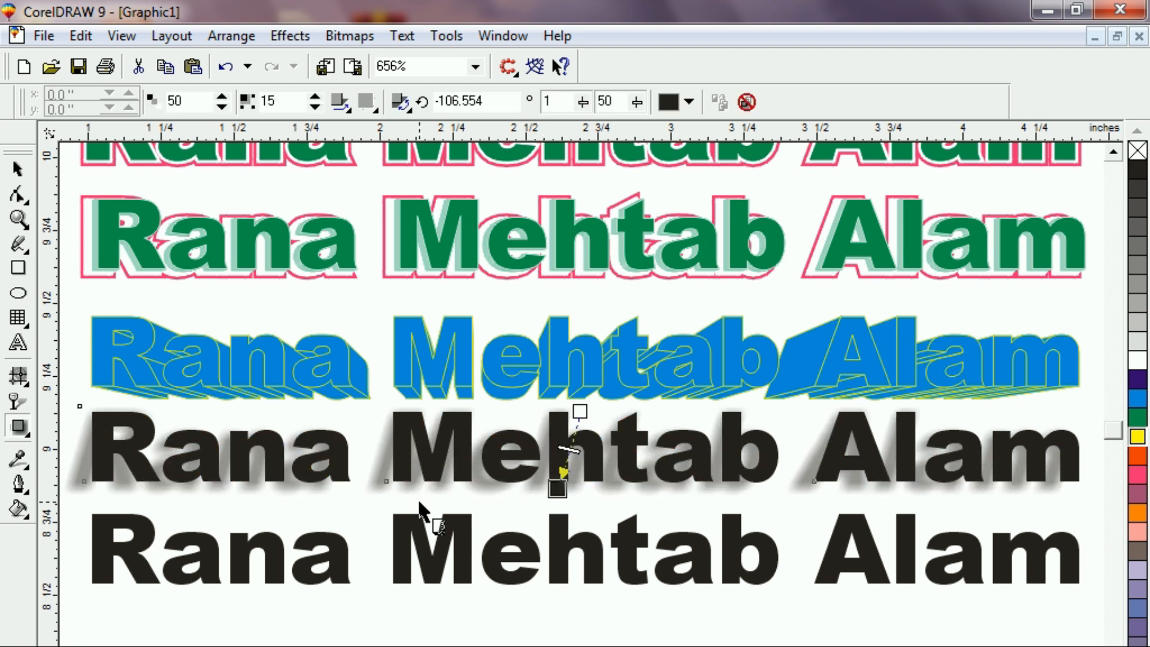
{"action": "left_click", "coordinate": [689, 102]}
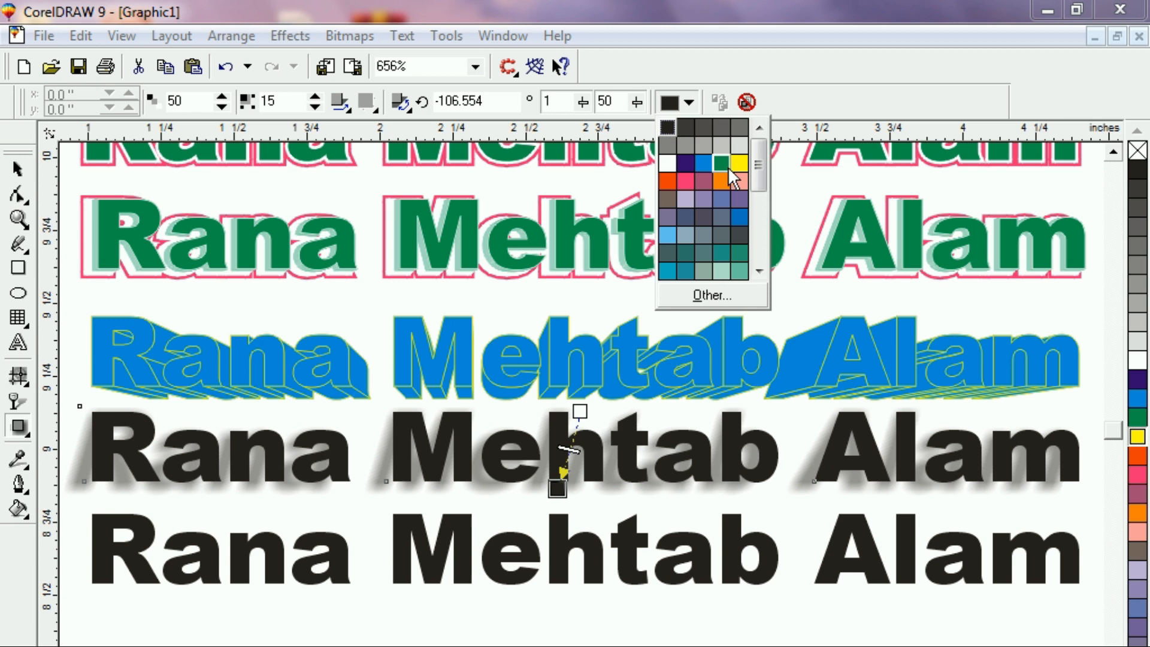
{"action": "left_click", "coordinate": [767, 269]}
{"action": "left_click", "coordinate": [767, 269]}
{"action": "left_click", "coordinate": [767, 269]}
{"action": "left_click", "coordinate": [767, 269]}
{"action": "left_click", "coordinate": [767, 268]}
{"action": "left_click", "coordinate": [767, 268]}
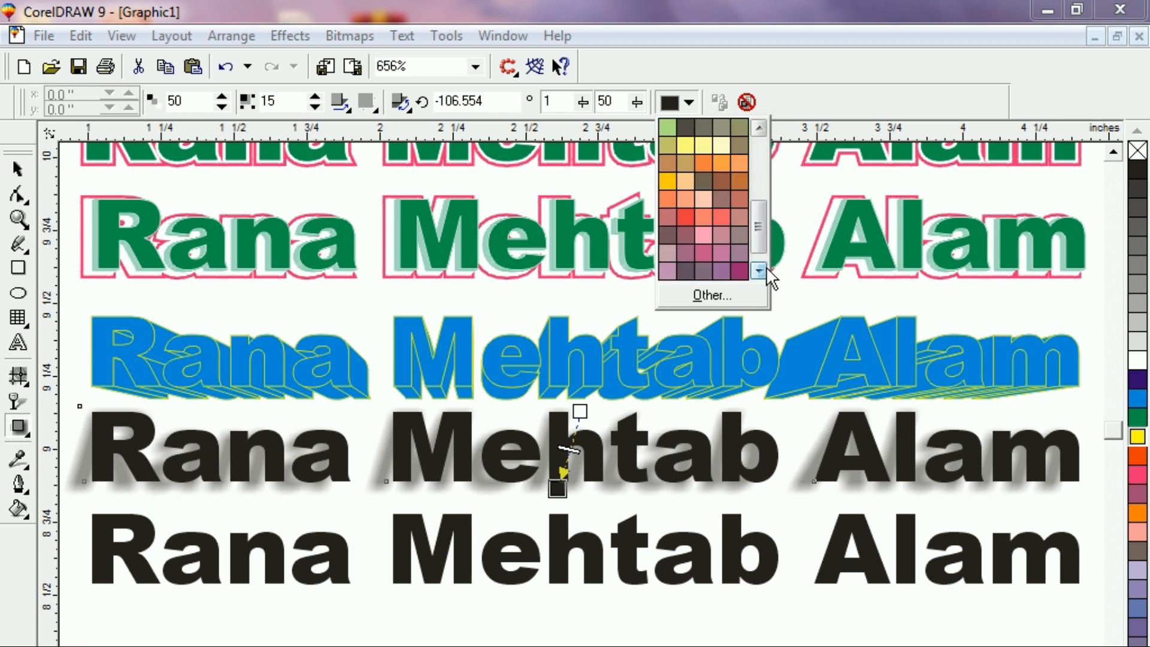
{"action": "left_click", "coordinate": [767, 269]}
{"action": "left_click", "coordinate": [739, 251]}
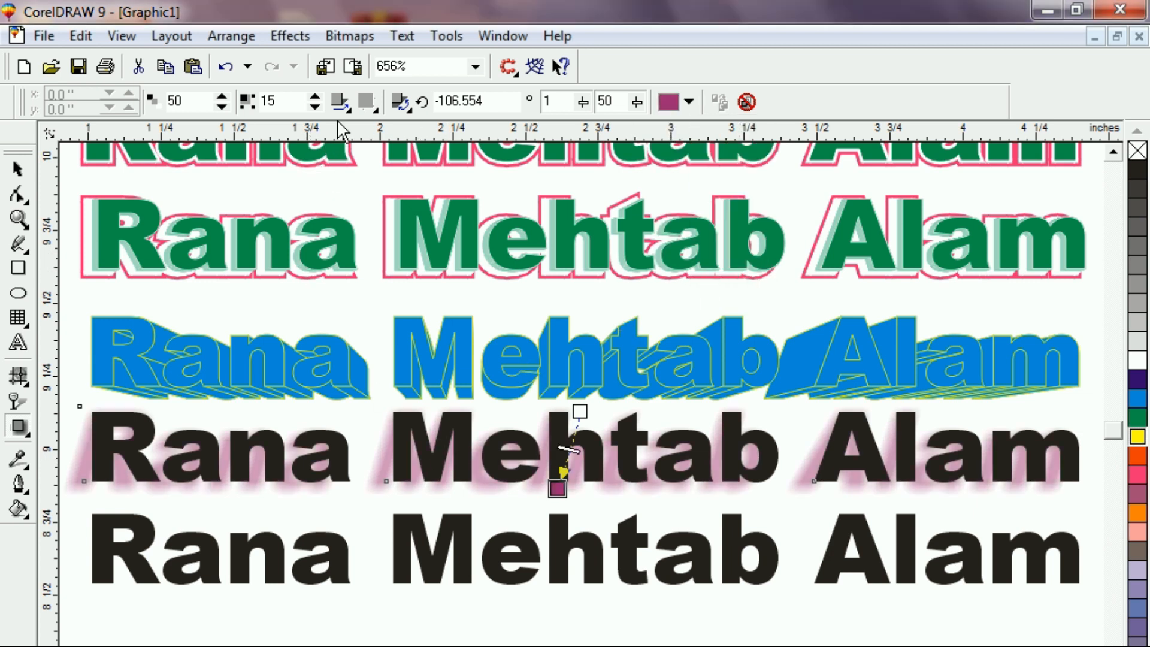
Set the shadow's feathering direction to Outside with Squared feather edges.
{"action": "left_click", "coordinate": [353, 110]}
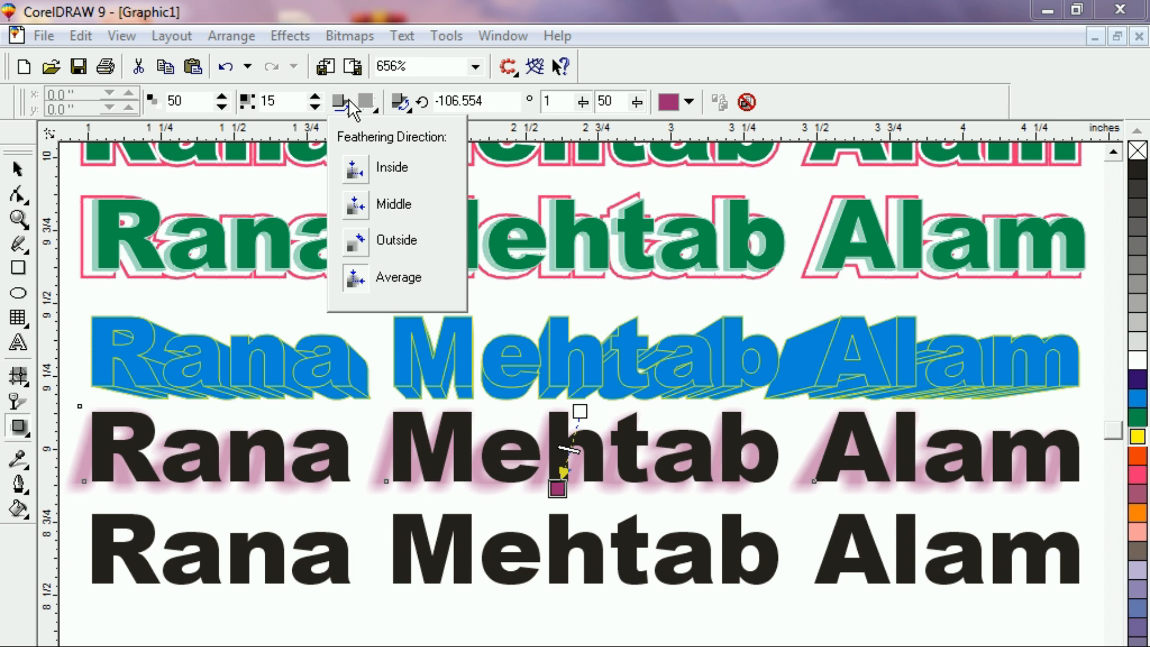
{"action": "left_click", "coordinate": [363, 245]}
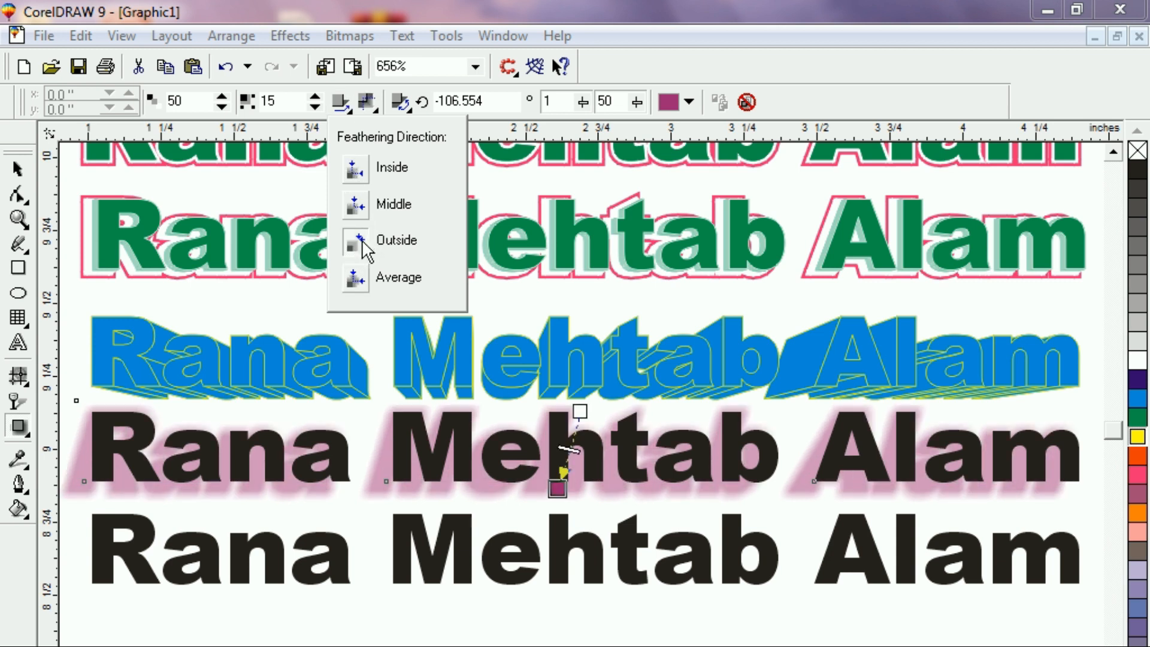
{"action": "left_click", "coordinate": [367, 103]}
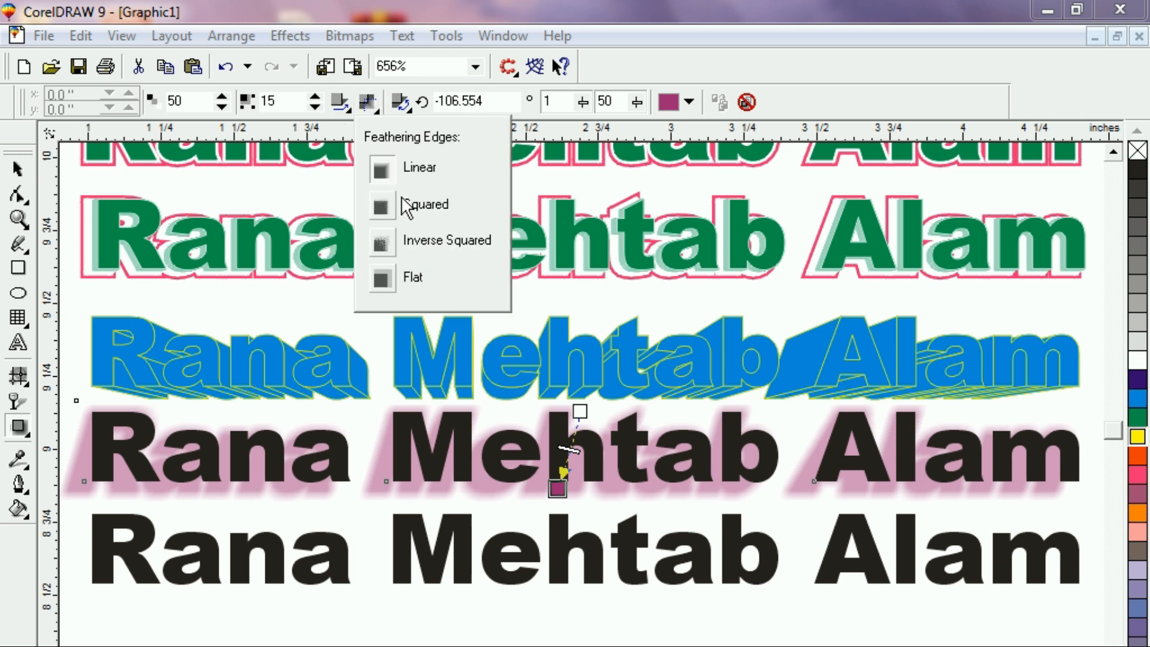
{"action": "left_click", "coordinate": [380, 214]}
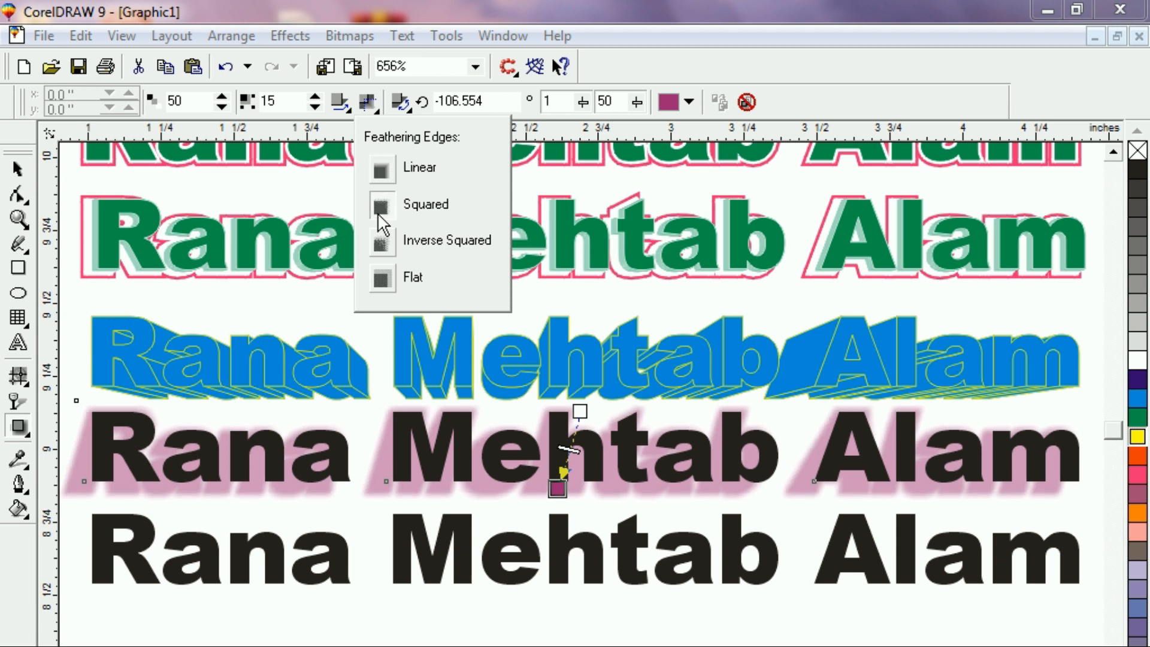
{"action": "left_click", "coordinate": [382, 278]}
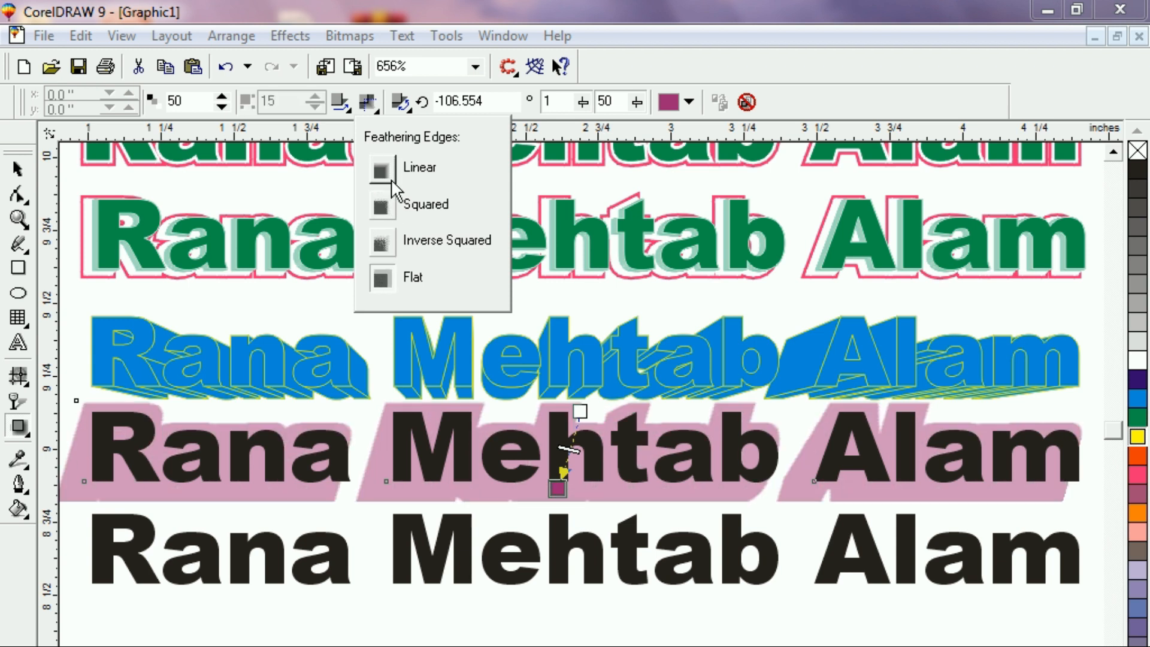
{"action": "left_click", "coordinate": [382, 214]}
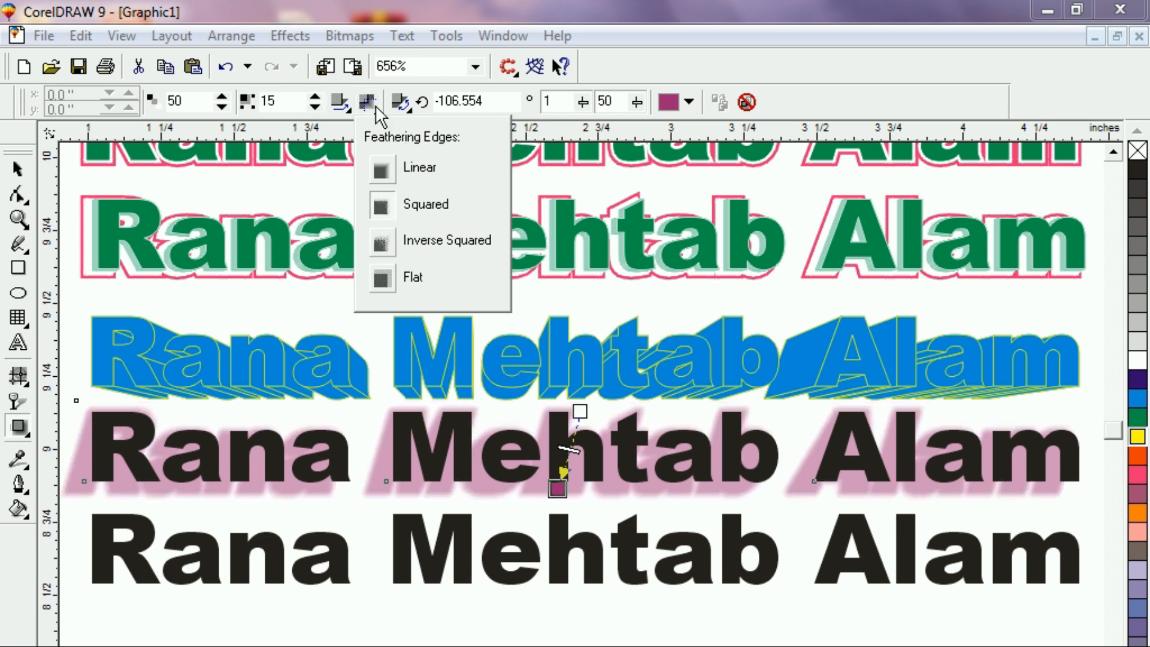
Try each shadow perspective type, finishing with Top perspective.
{"action": "left_click", "coordinate": [407, 104]}
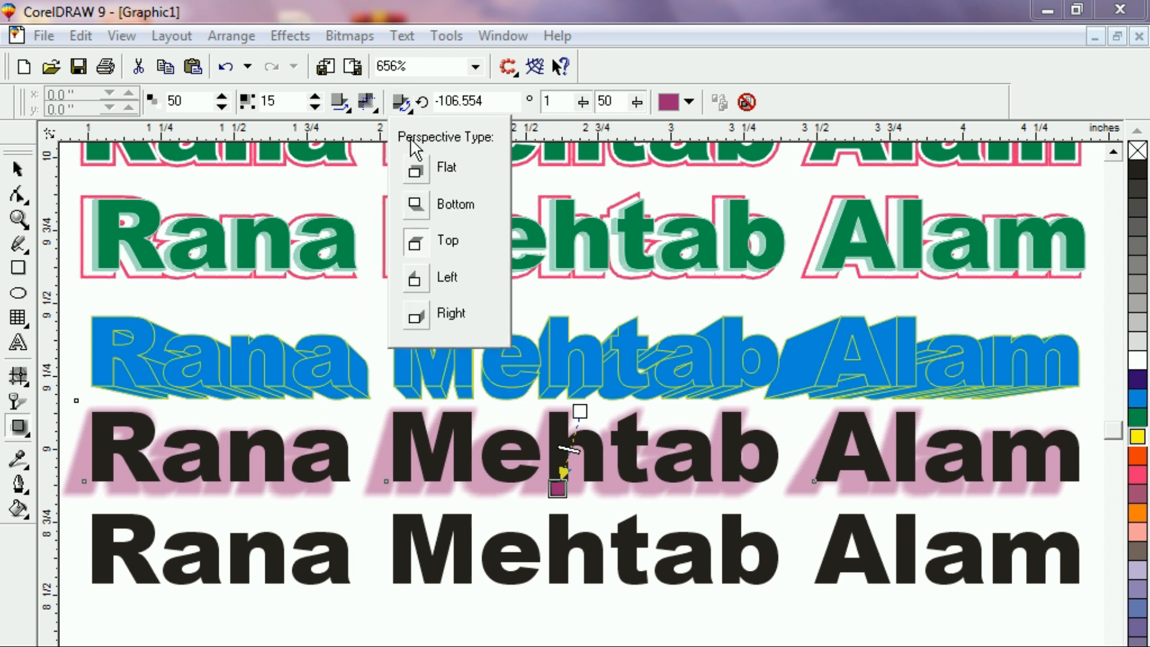
{"action": "left_click", "coordinate": [418, 213]}
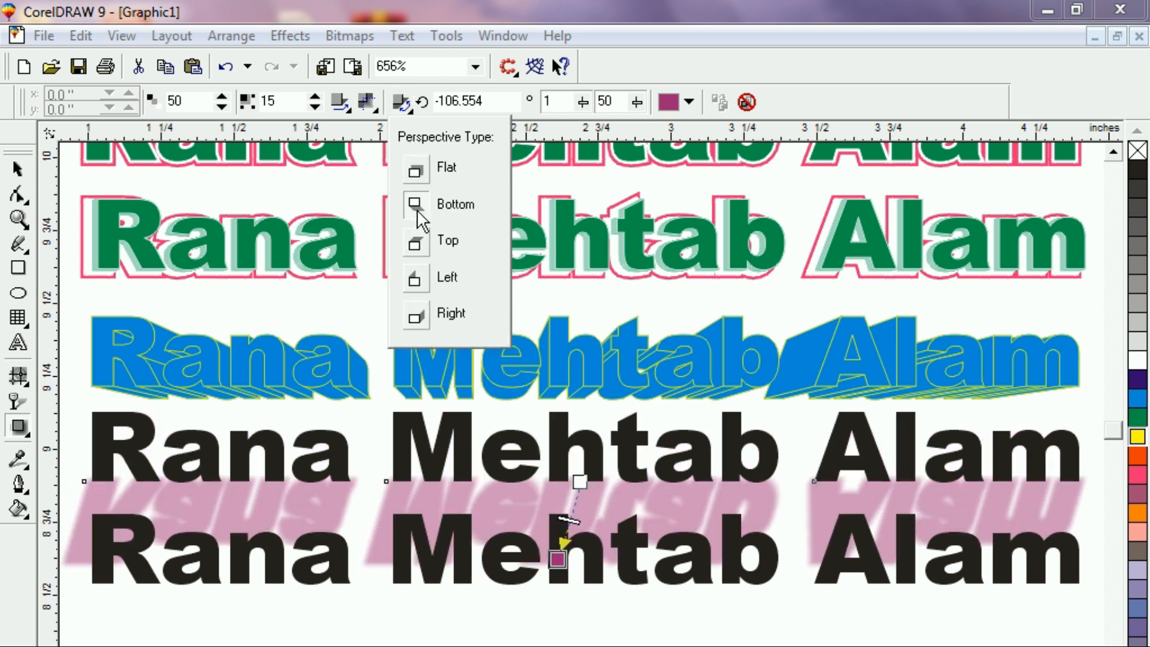
{"action": "left_click", "coordinate": [414, 172]}
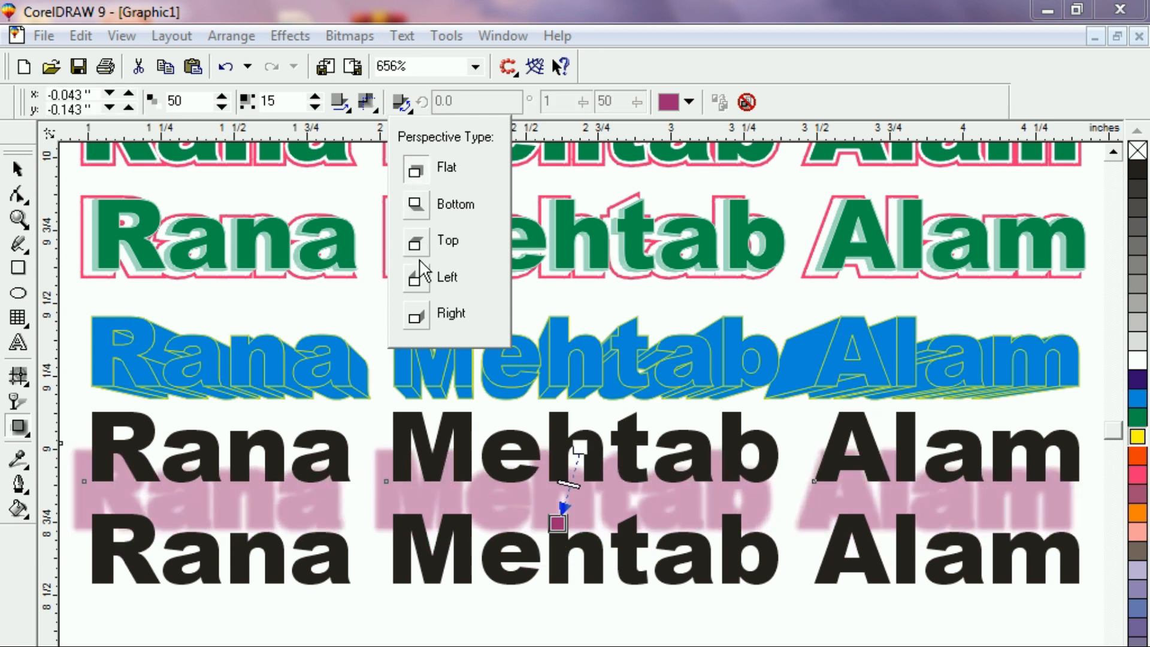
{"action": "left_click", "coordinate": [417, 319]}
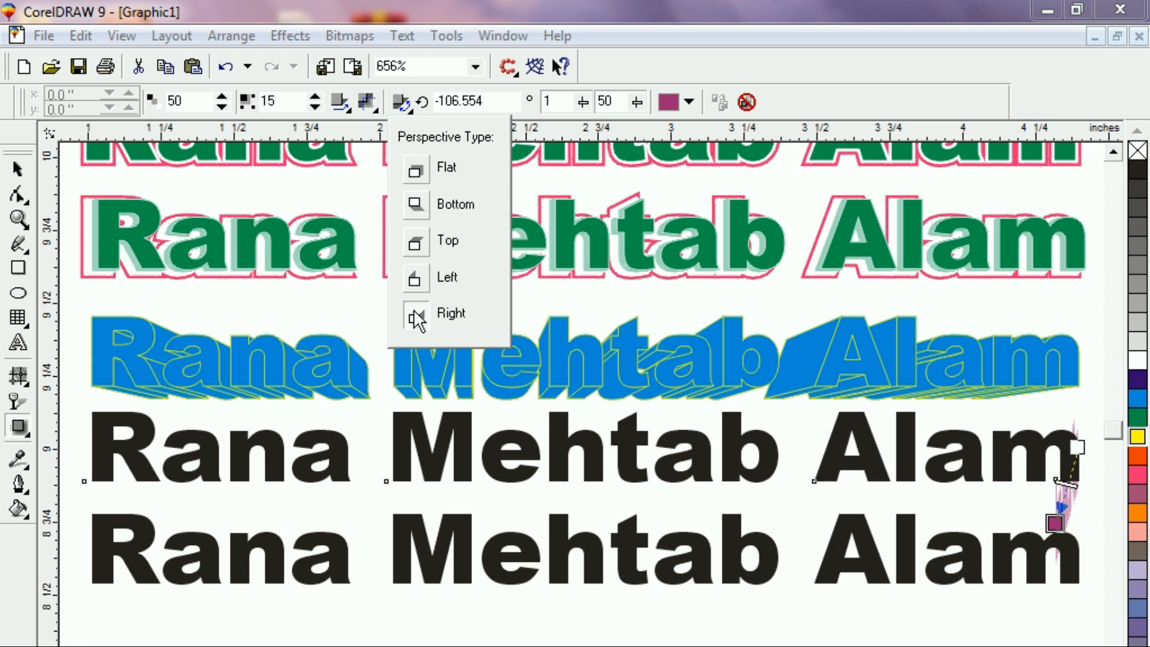
{"action": "left_click", "coordinate": [421, 286]}
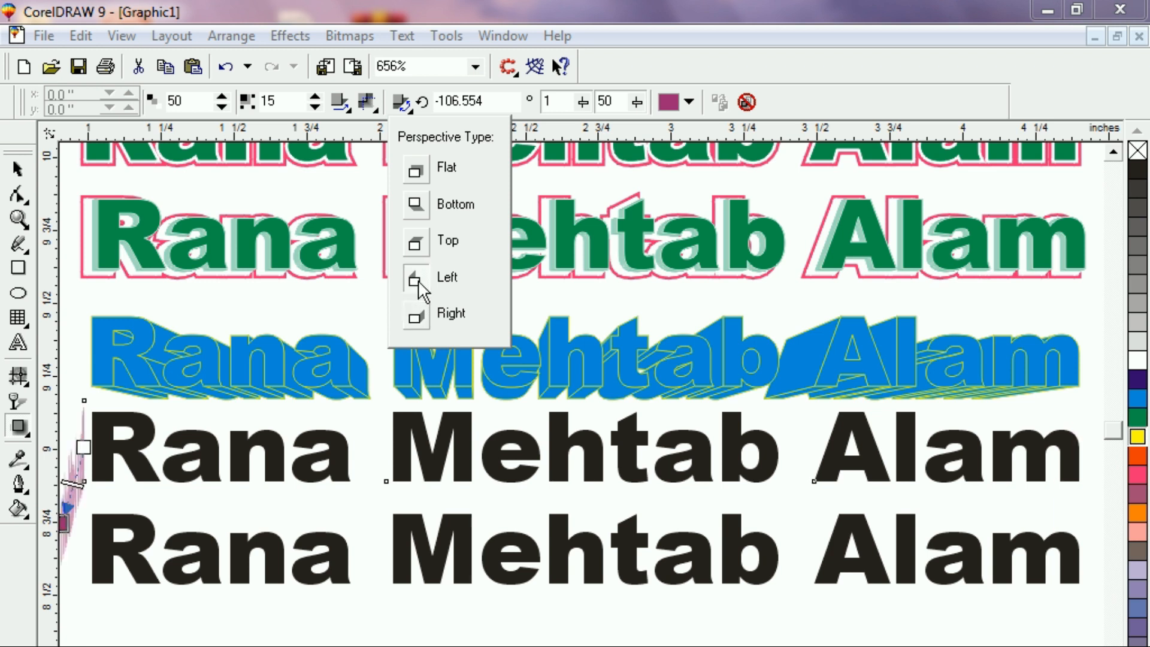
{"action": "left_click", "coordinate": [420, 246]}
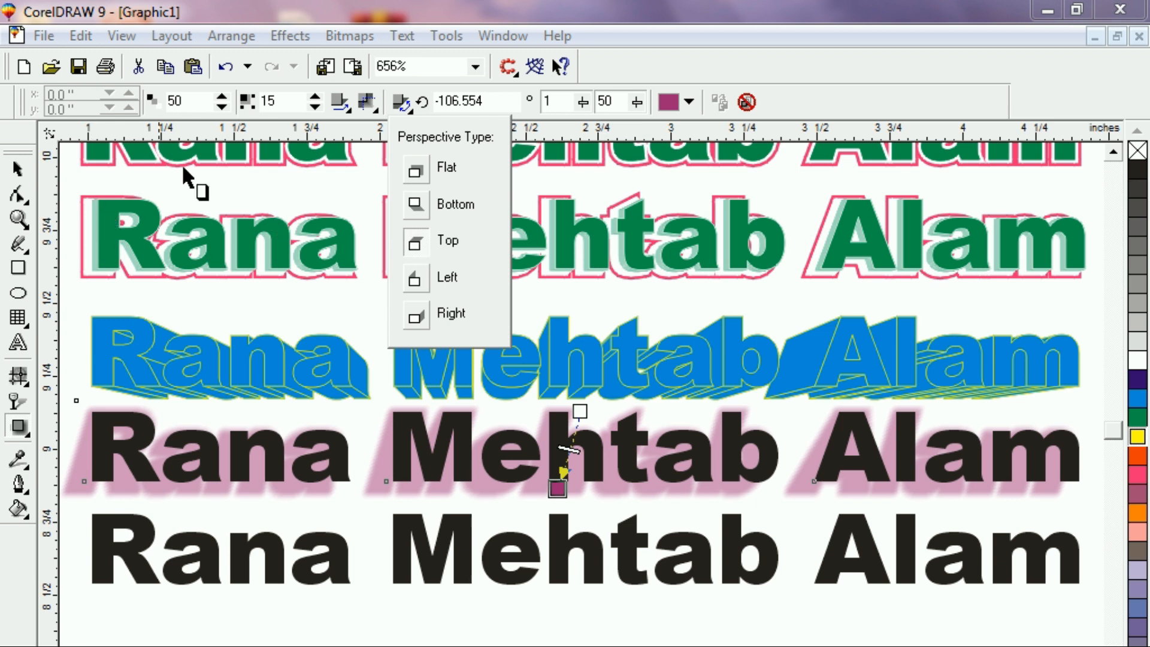
Raise the drop shadow's feathering to 29.
{"action": "left_click", "coordinate": [315, 97]}
{"action": "left_click", "coordinate": [316, 97]}
{"action": "left_click", "coordinate": [316, 97]}
{"action": "left_click", "coordinate": [317, 98]}
{"action": "left_click", "coordinate": [316, 98]}
{"action": "left_click", "coordinate": [317, 97]}
{"action": "left_click", "coordinate": [316, 98]}
{"action": "left_click", "coordinate": [316, 98]}
{"action": "left_click", "coordinate": [316, 97]}
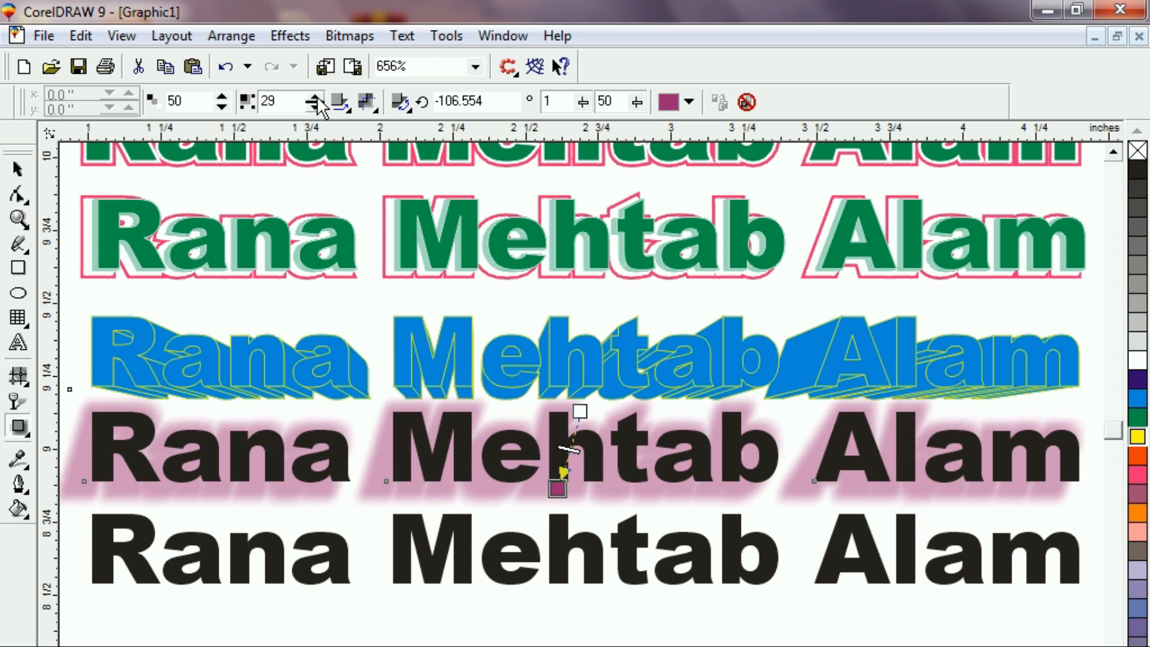
Raise the shadow opacity to 57 and change the shadow colour to pink.
{"action": "left_click", "coordinate": [221, 97]}
{"action": "left_click", "coordinate": [222, 97]}
{"action": "left_click", "coordinate": [222, 97]}
{"action": "left_click", "coordinate": [222, 97]}
{"action": "left_click", "coordinate": [222, 97]}
{"action": "left_click", "coordinate": [222, 97]}
{"action": "left_click", "coordinate": [221, 97]}
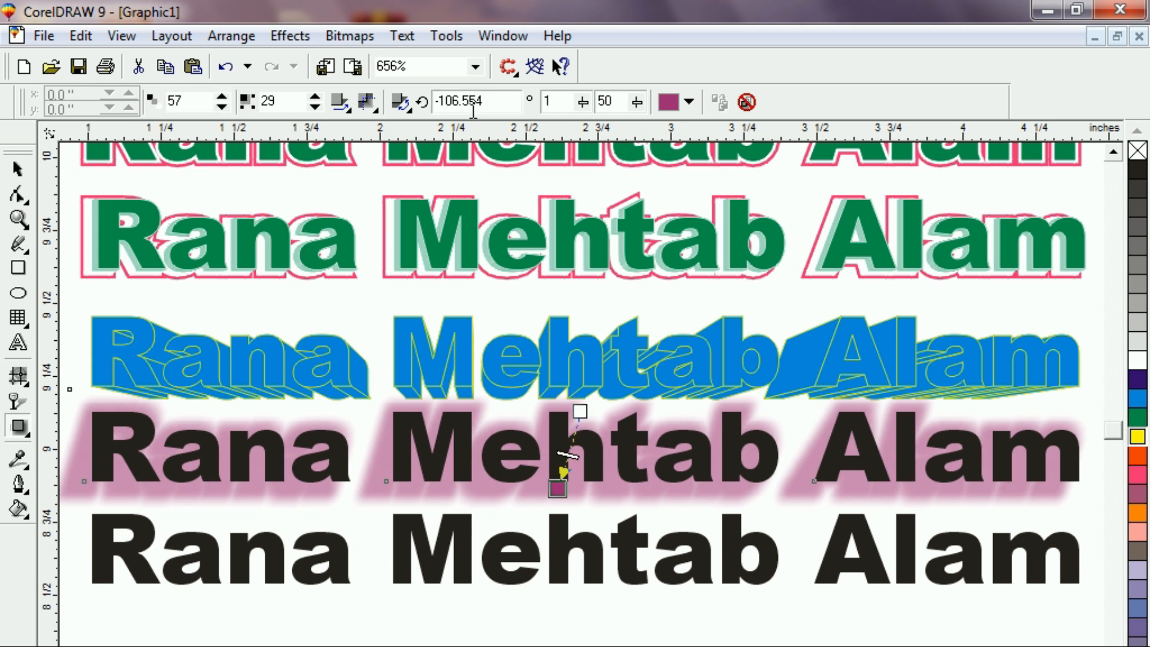
{"action": "left_click", "coordinate": [689, 103]}
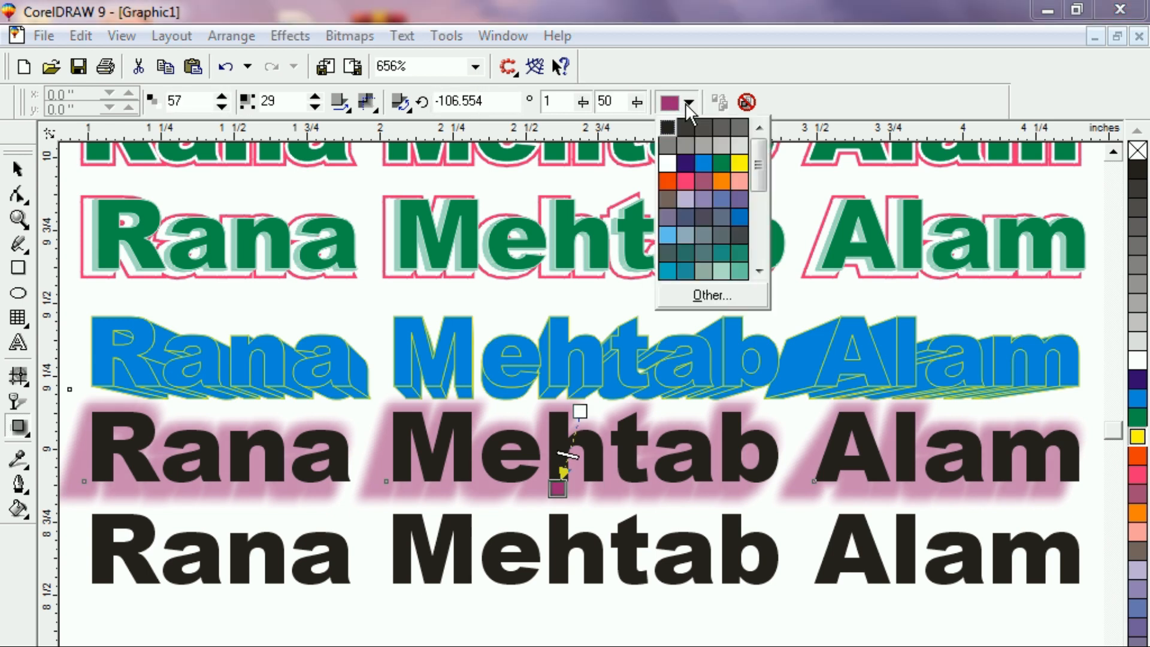
{"action": "left_click", "coordinate": [683, 182]}
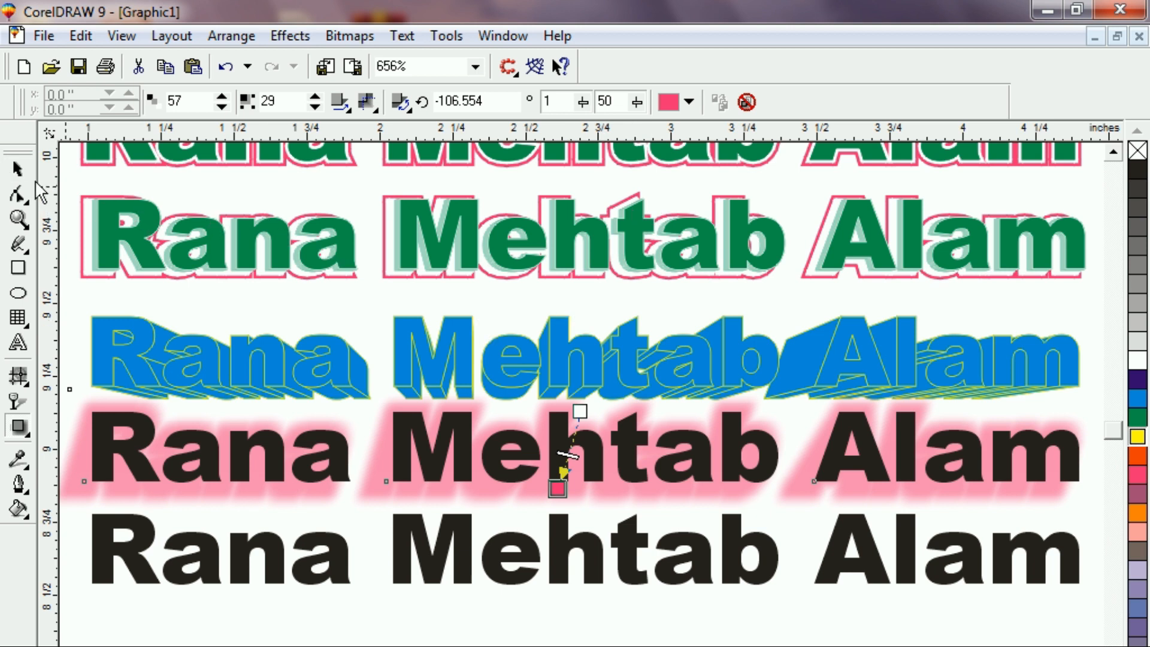
Fill the shadowed name lettering white and select the black name text below.
{"action": "left_click", "coordinate": [18, 170]}
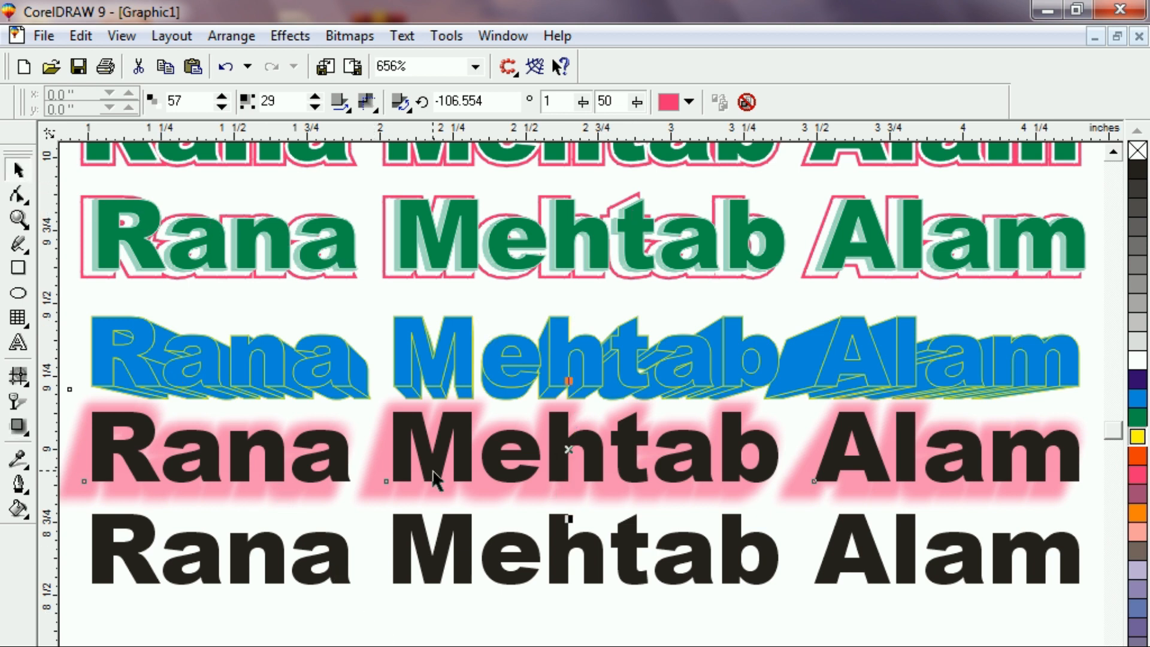
{"action": "left_click", "coordinate": [1136, 362]}
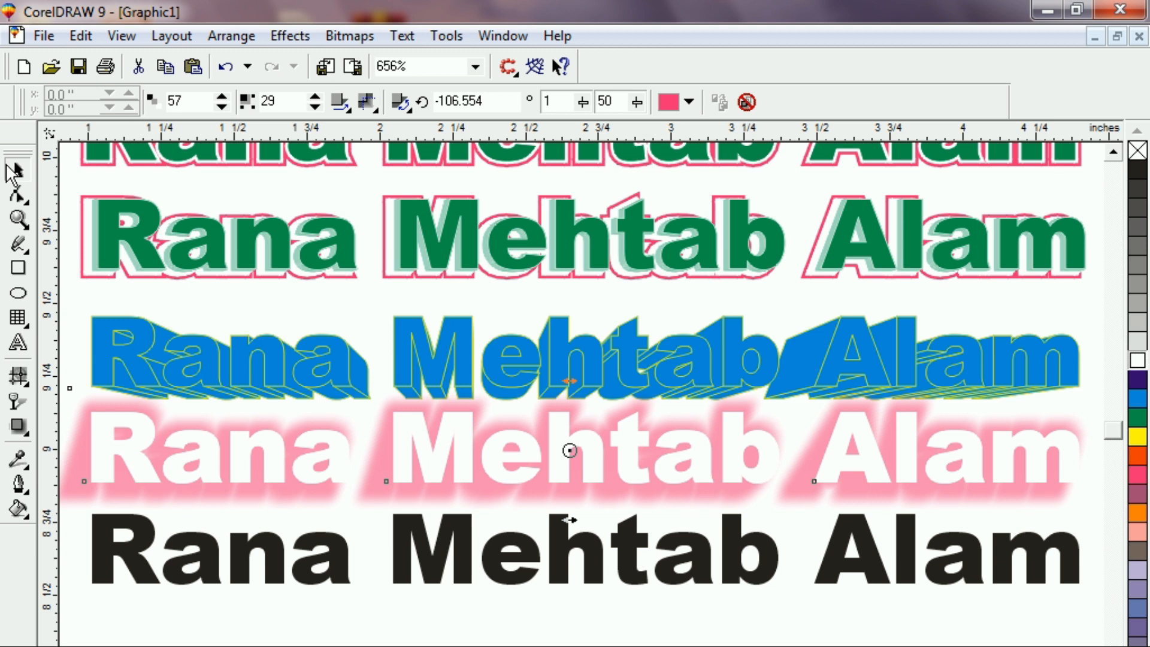
{"action": "left_click", "coordinate": [359, 626]}
Leave a duplicate of the black name text just beneath it and reselect the original.
{"action": "left_click", "coordinate": [410, 575]}
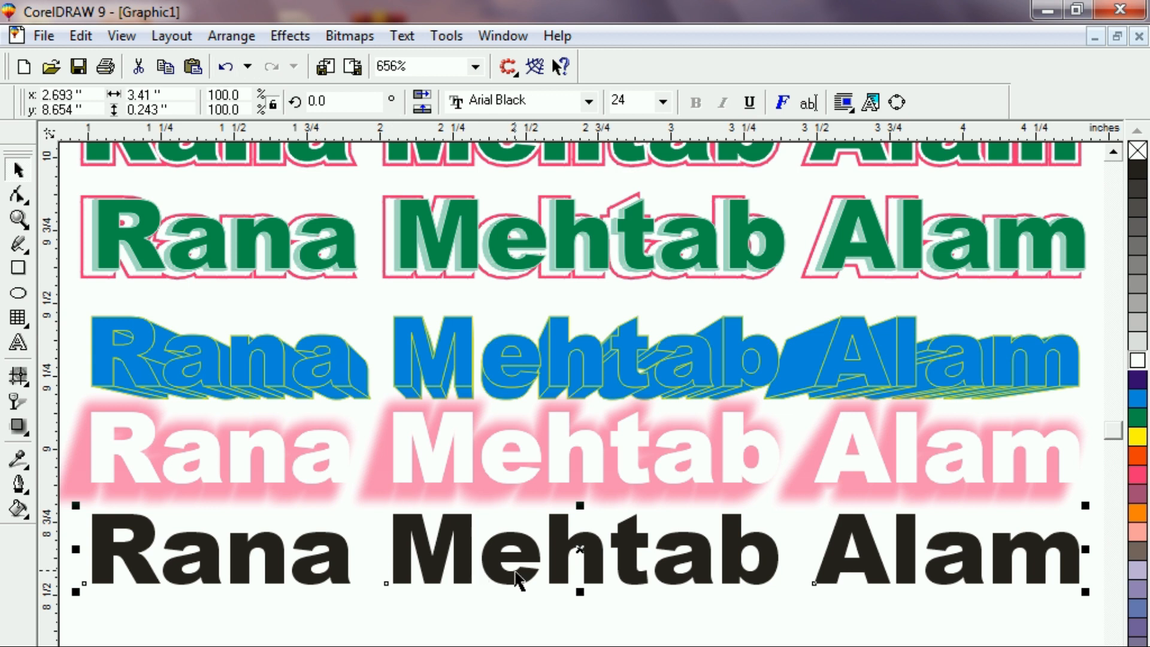
{"action": "left_click_drag", "start_coordinate": [578, 548], "coordinate": [560, 637]}
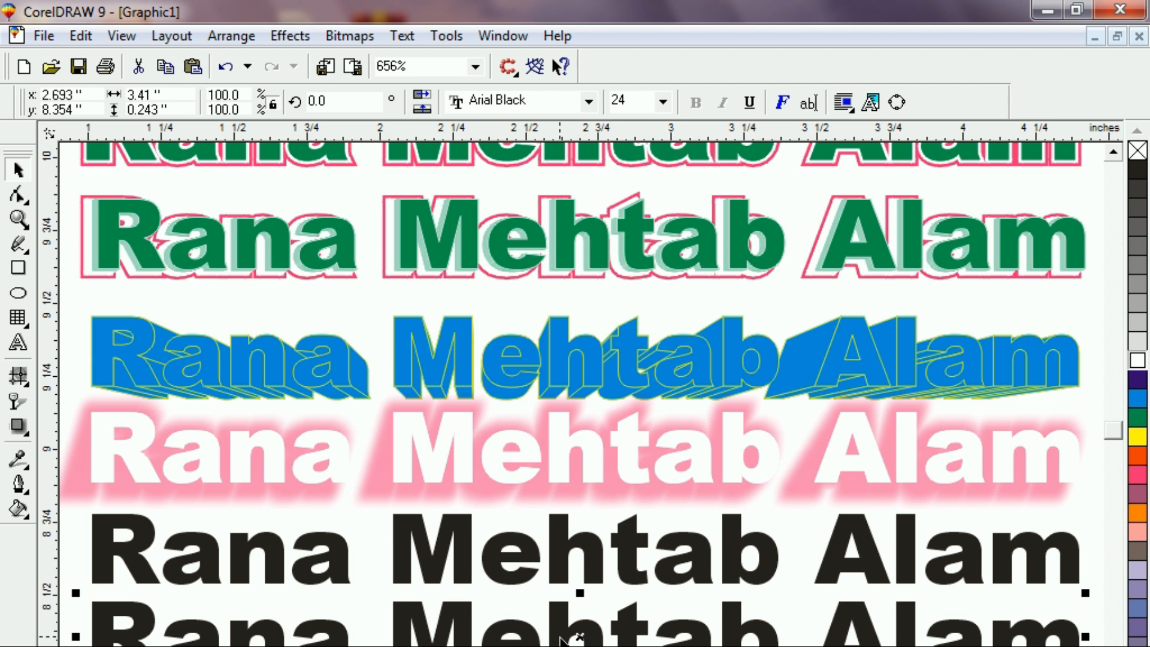
{"action": "left_click", "coordinate": [340, 554]}
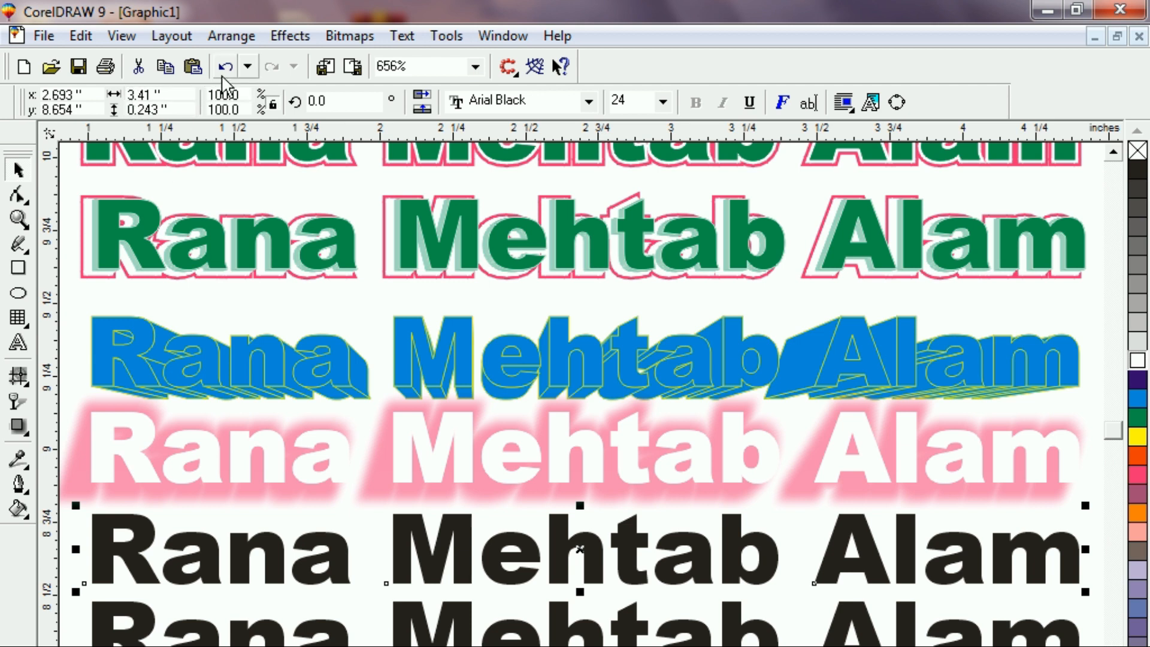
{"action": "left_click", "coordinate": [290, 37]}
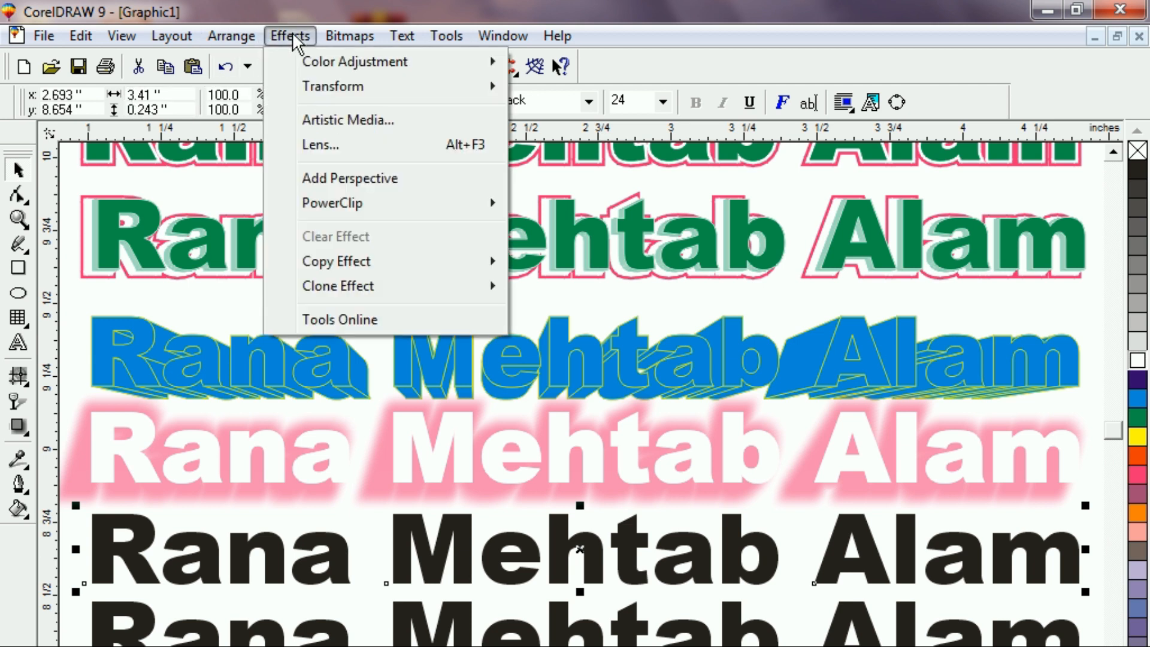
Convert the upper black name copy to curves and give it a hollow Artistic Media brush stroke.
{"action": "left_click", "coordinate": [351, 124]}
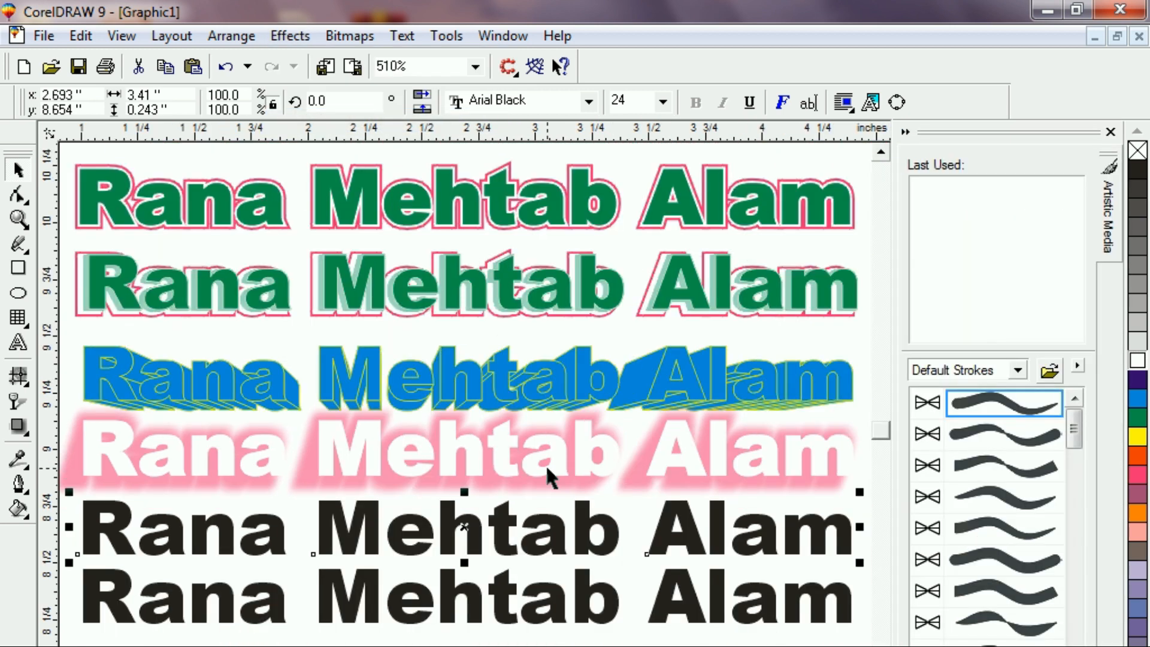
{"action": "key", "text": "ctrl+q"}
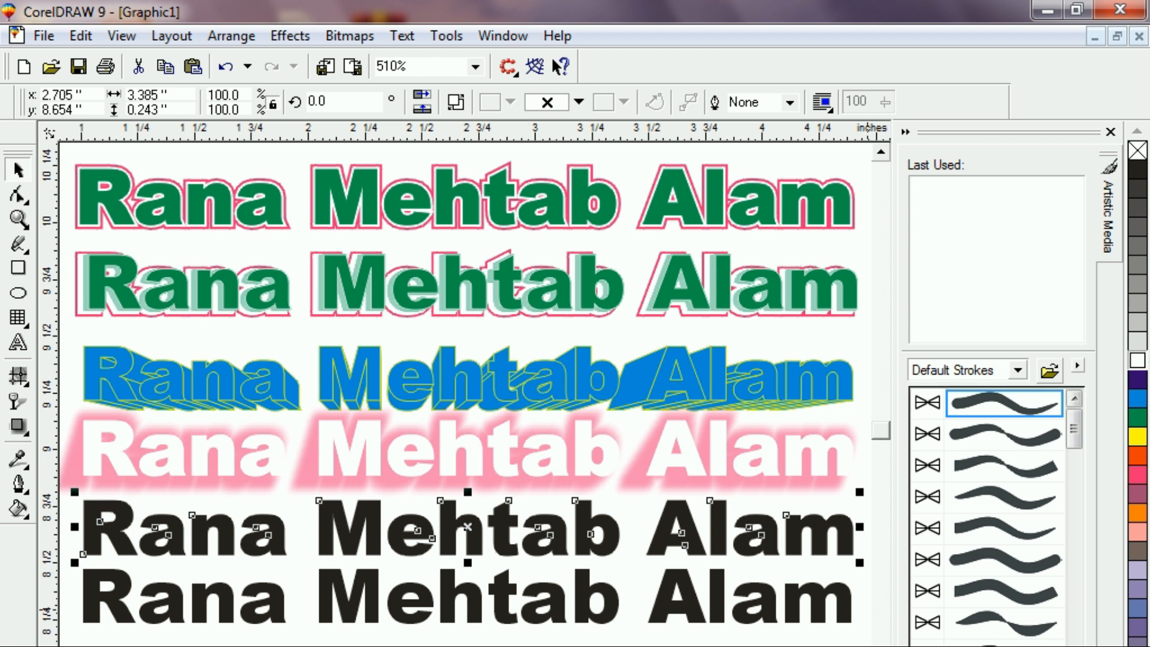
{"action": "scroll", "coordinate": [1007, 515], "scroll_direction": "down", "scroll_amount": 2}
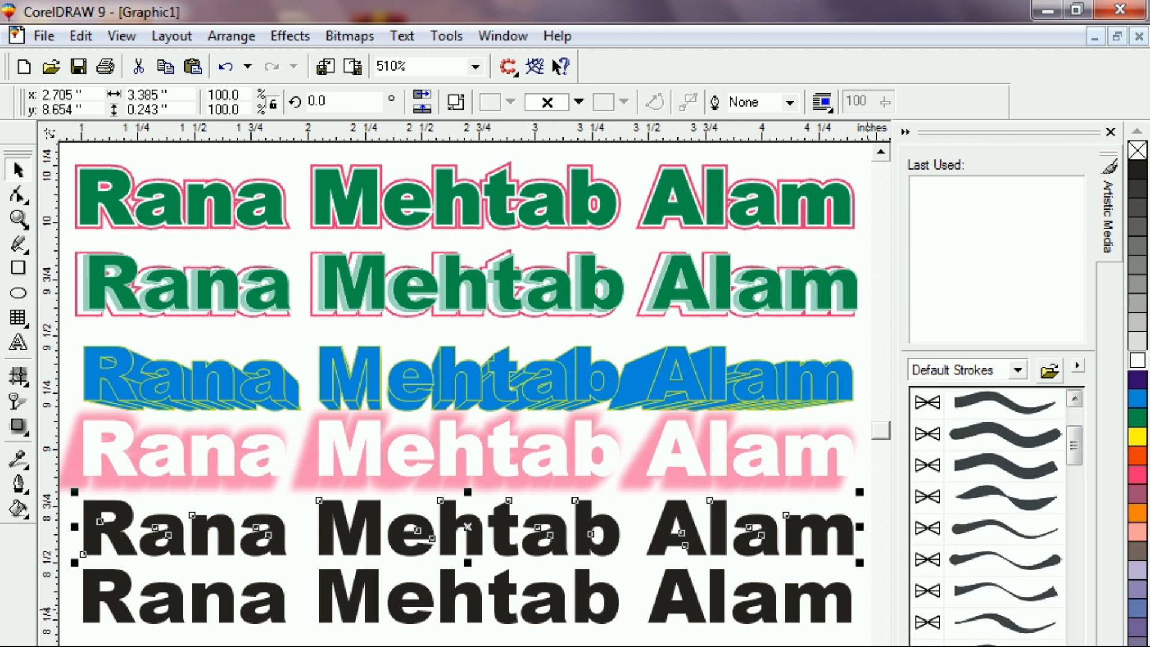
{"action": "left_click", "coordinate": [1005, 643]}
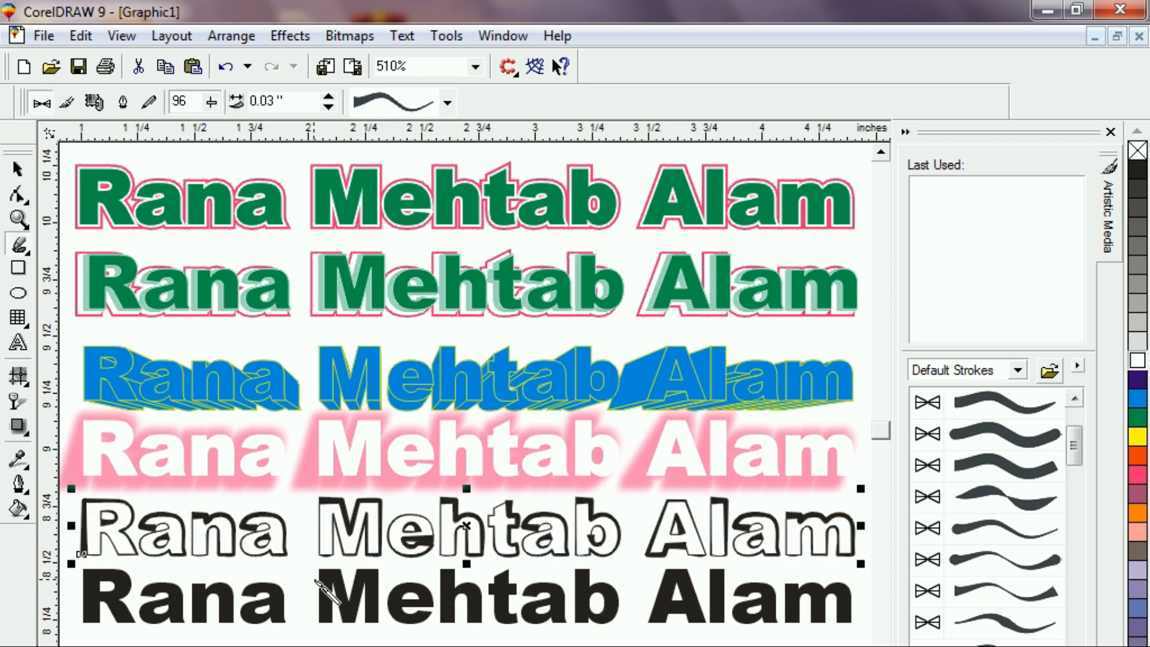
Select the bottom black name text with the Pick tool.
{"action": "left_click", "coordinate": [340, 593]}
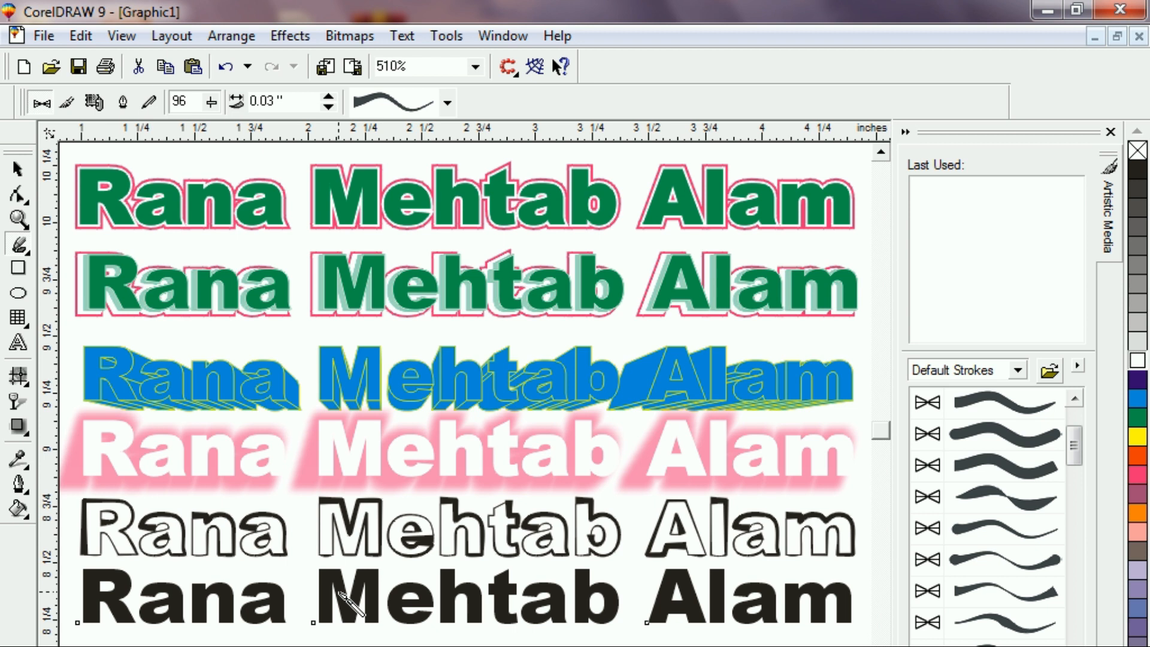
{"action": "left_click", "coordinate": [18, 168]}
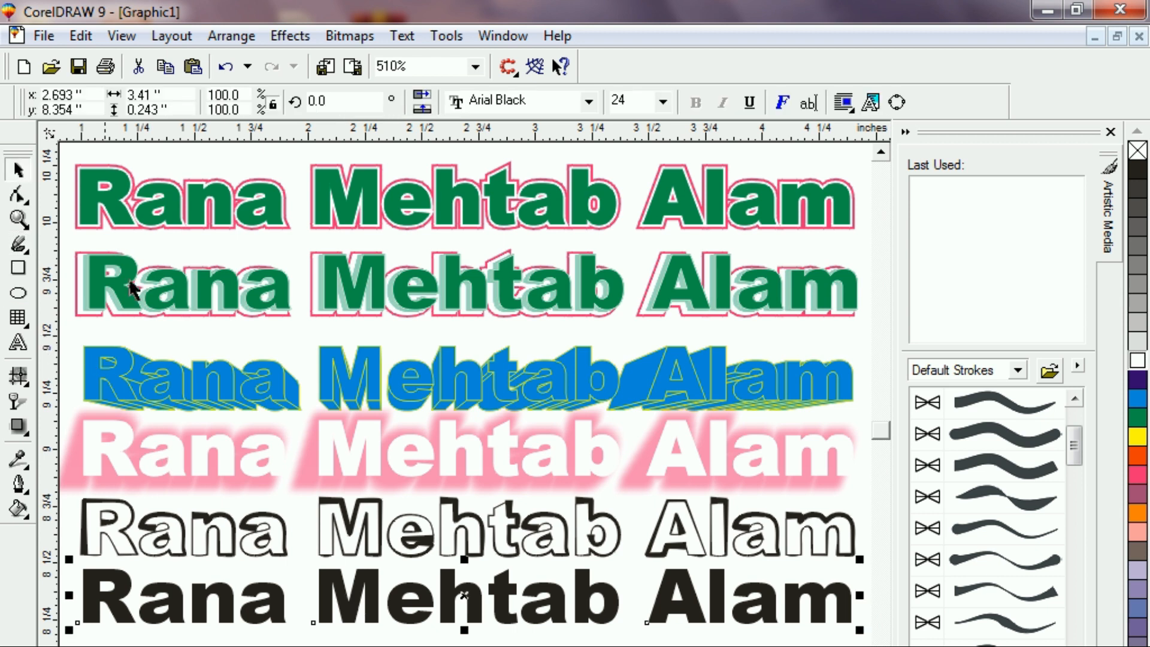
{"action": "left_click", "coordinate": [367, 632]}
{"action": "left_click", "coordinate": [359, 612]}
Convert the bottom name text to curves and apply the blue arrow stroke.
{"action": "left_click", "coordinate": [460, 598]}
{"action": "left_click", "coordinate": [458, 637]}
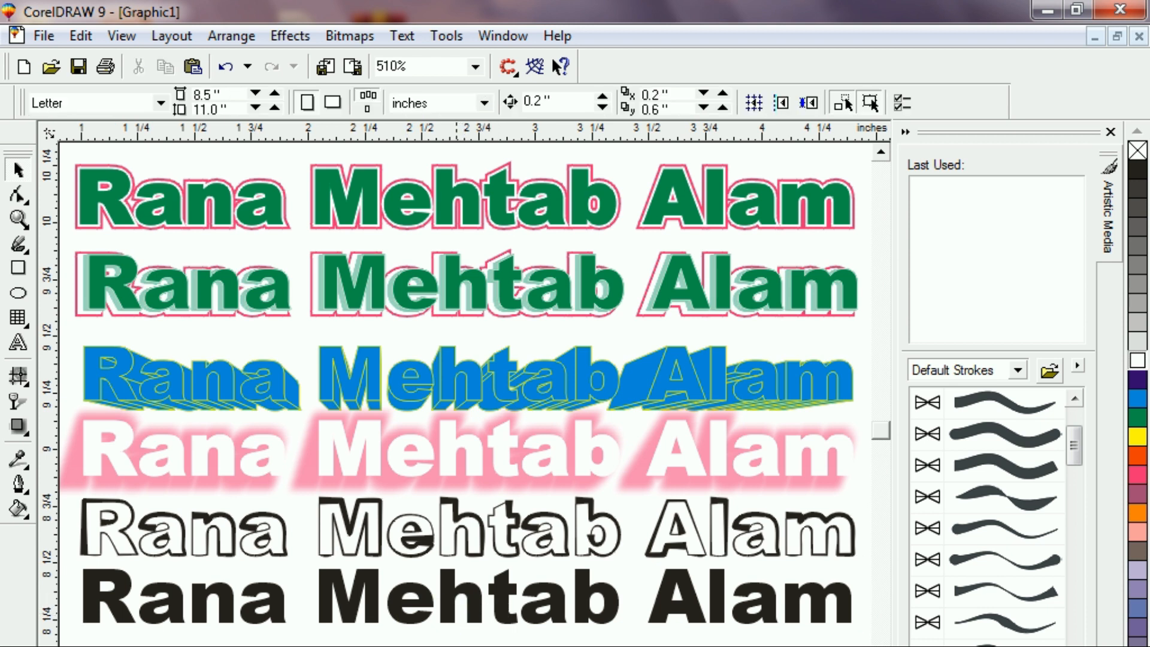
{"action": "left_click", "coordinate": [444, 612]}
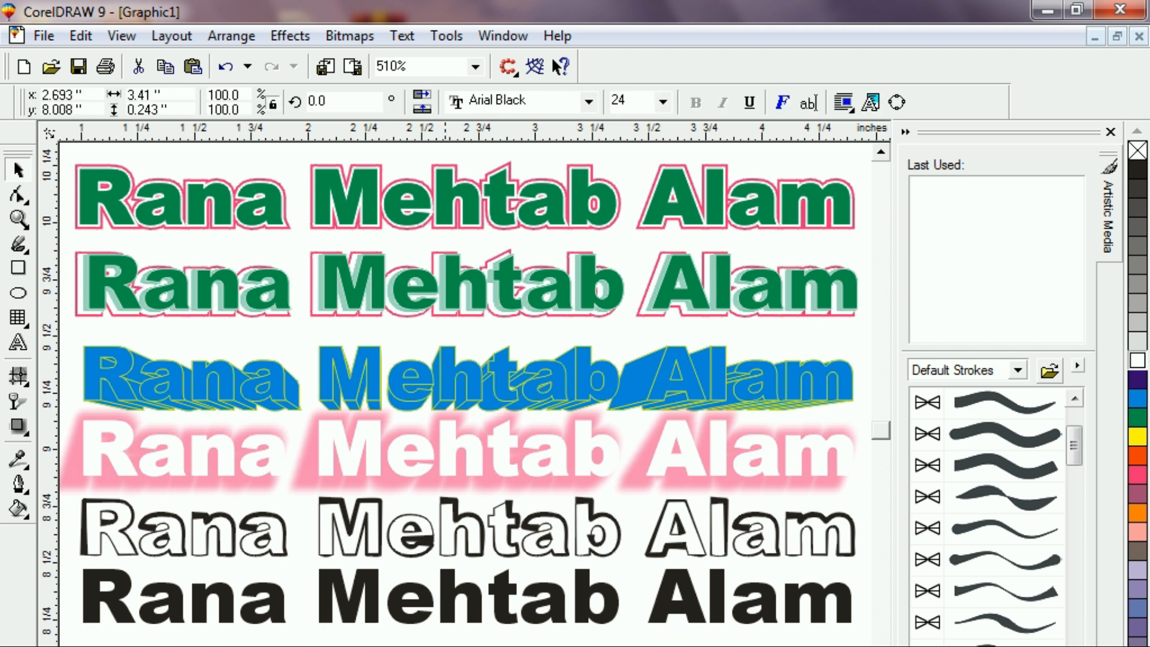
{"action": "left_click", "coordinate": [458, 599]}
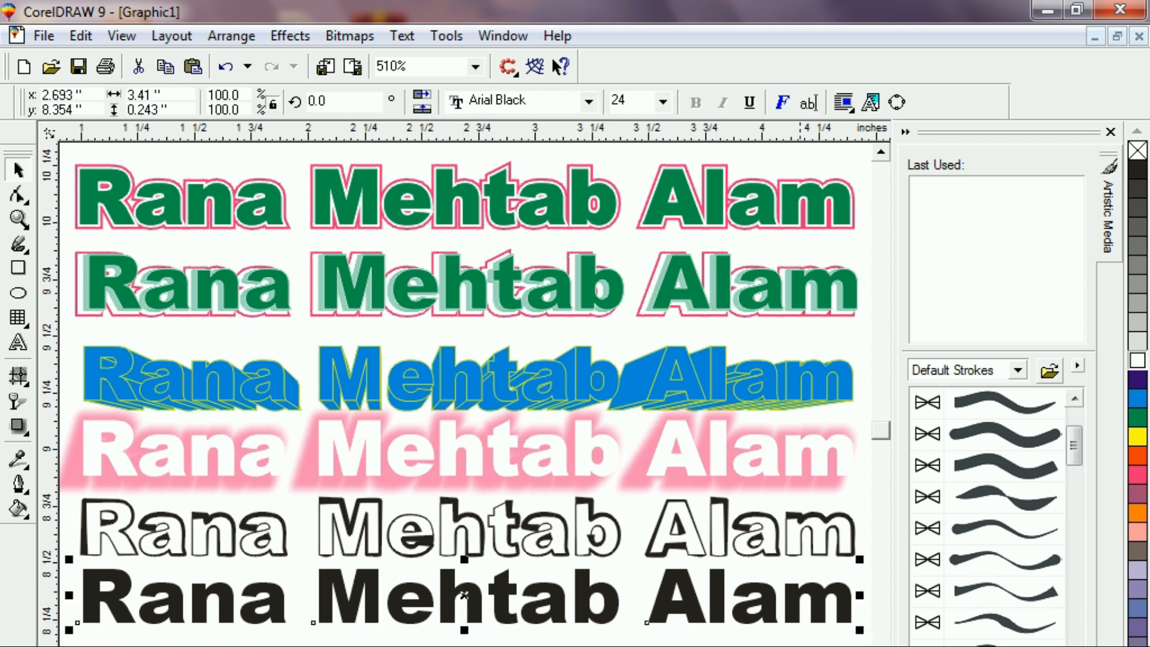
{"action": "key", "text": "ctrl+q"}
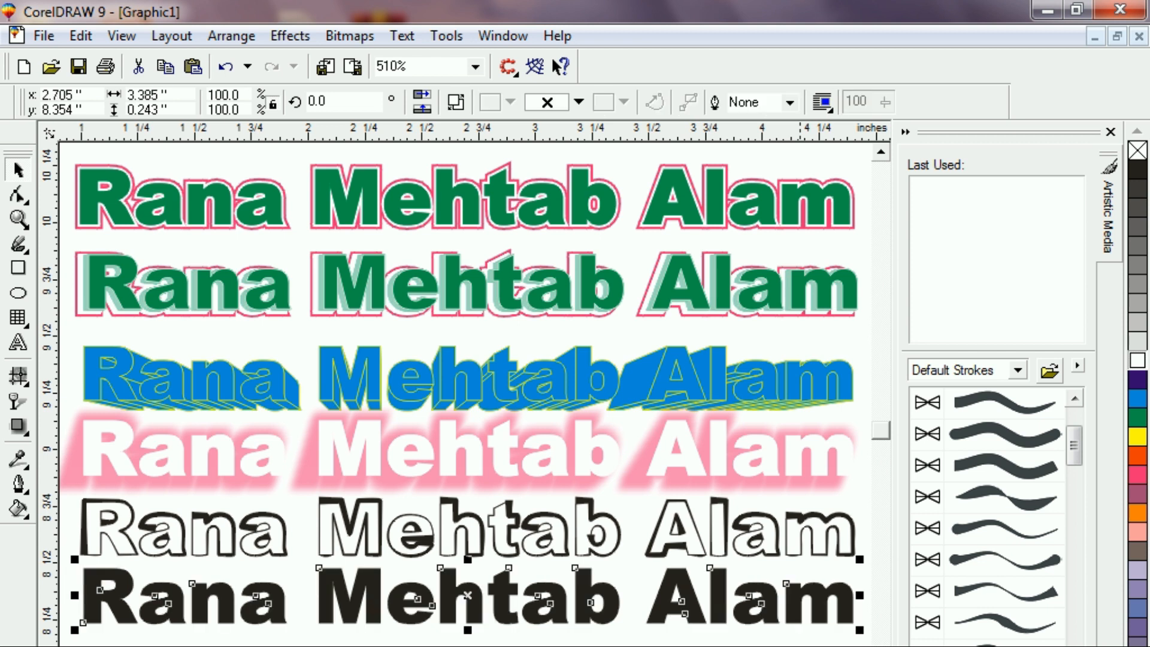
{"action": "scroll", "coordinate": [1005, 517], "scroll_direction": "down", "scroll_amount": 5}
{"action": "scroll", "coordinate": [1005, 516], "scroll_direction": "down", "scroll_amount": 3}
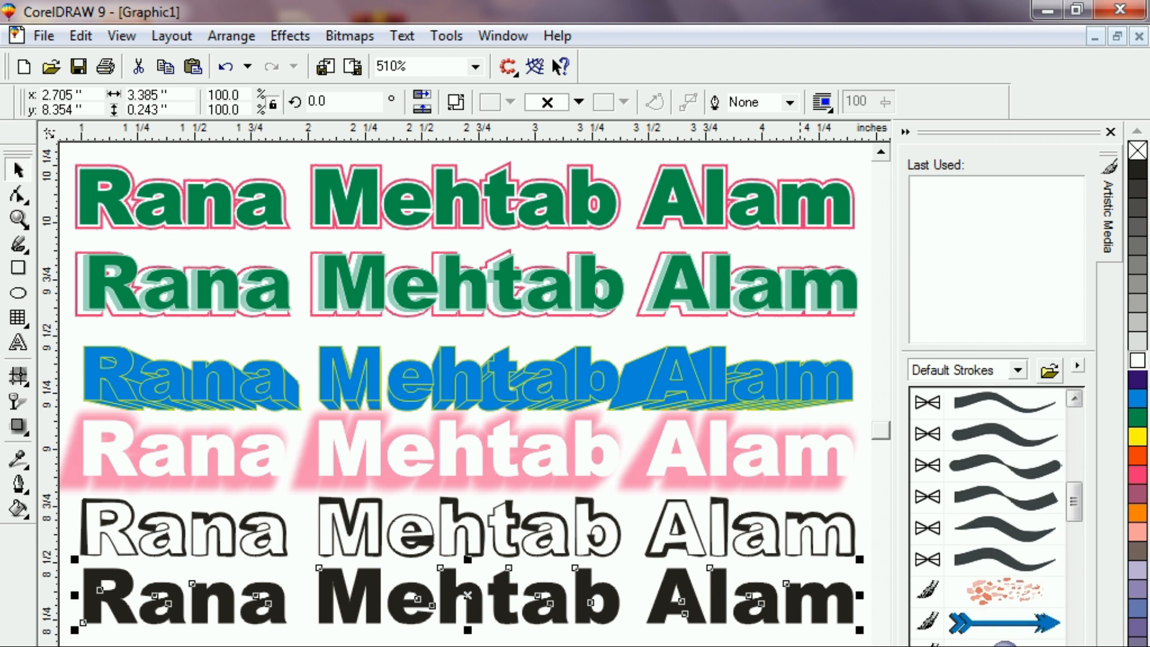
{"action": "scroll", "coordinate": [1005, 516], "scroll_direction": "down", "scroll_amount": 1}
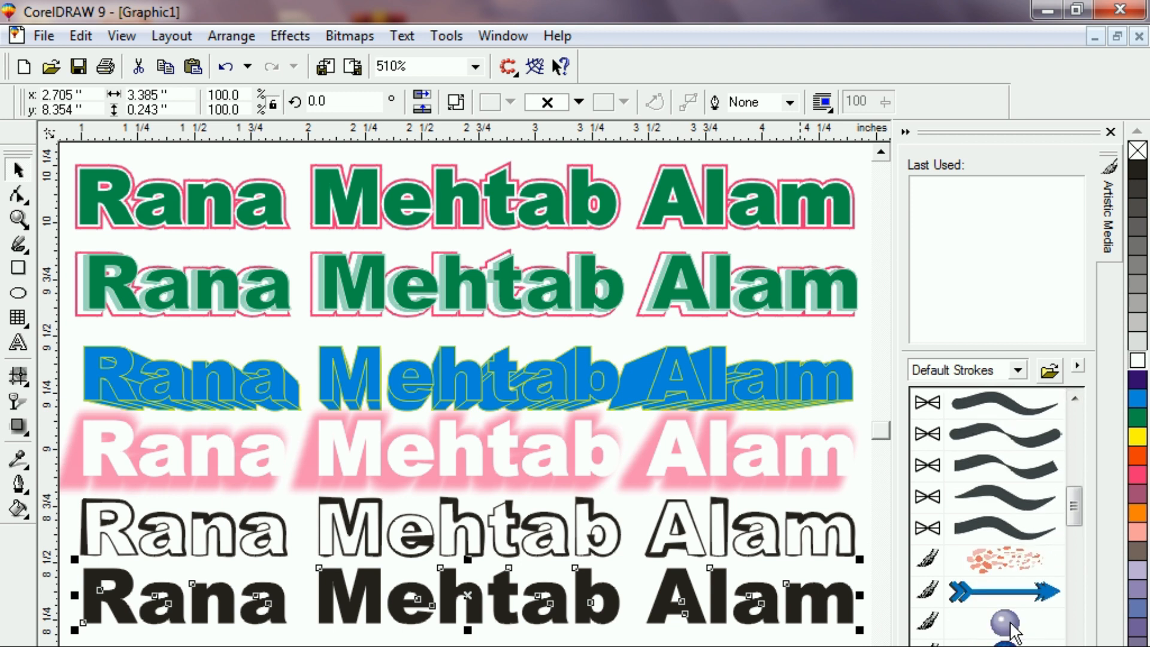
{"action": "left_click", "coordinate": [1033, 596]}
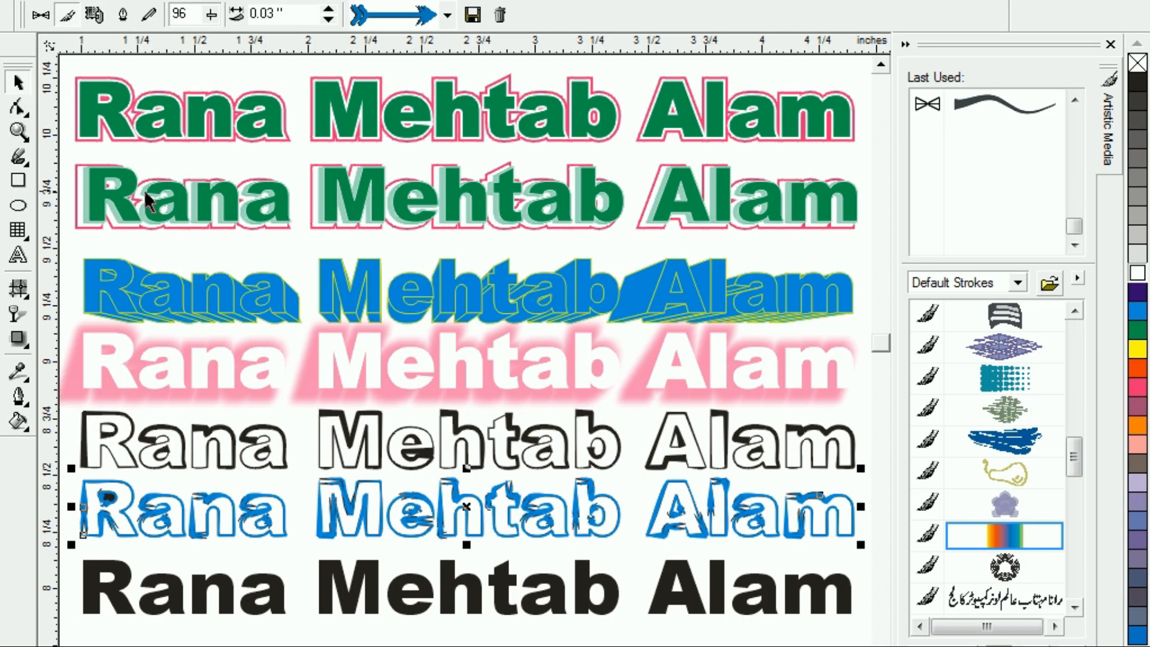
Convert the new bottom black copy to curves and apply the rainbow stroke.
{"action": "left_click", "coordinate": [541, 611]}
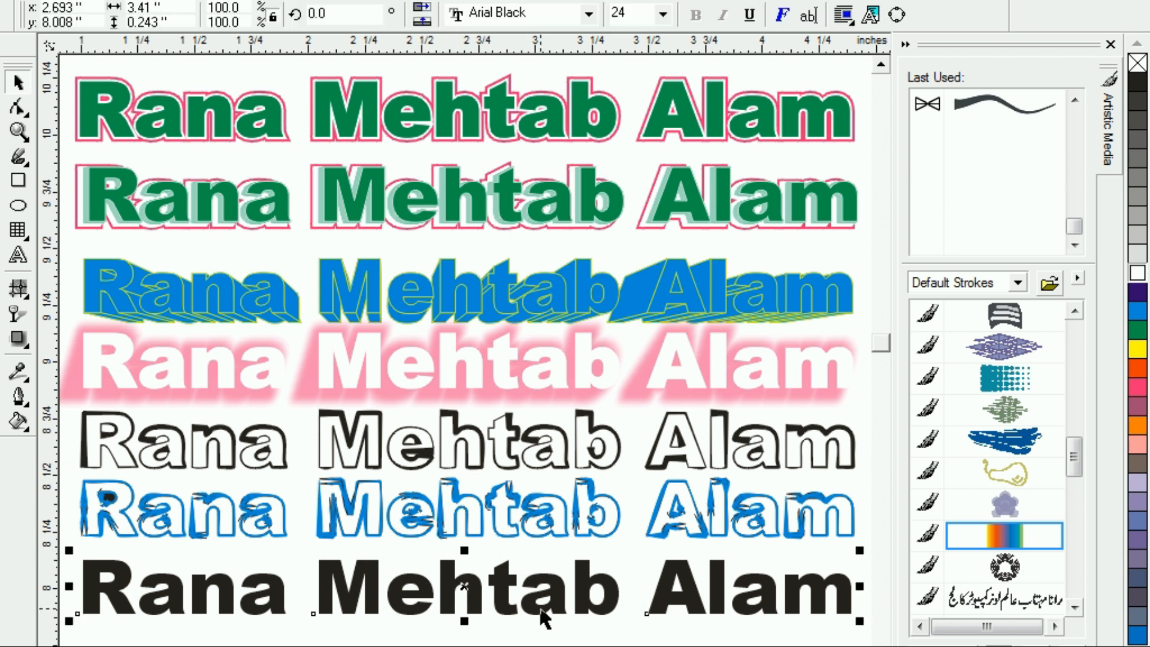
{"action": "key", "text": "ctrl+q"}
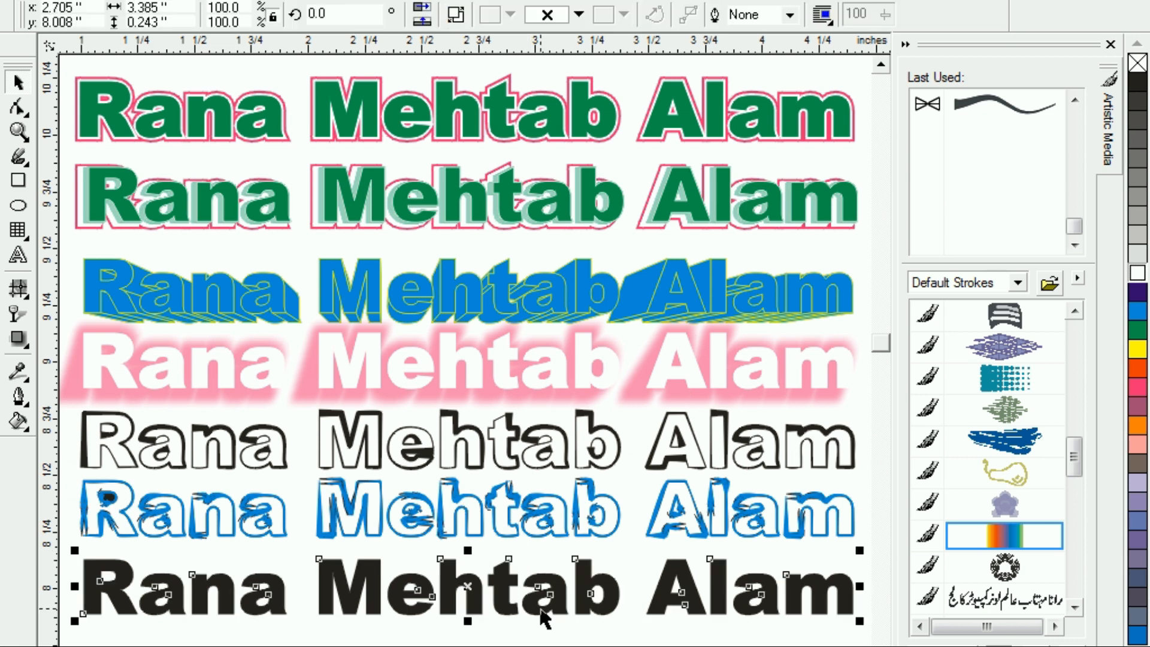
{"action": "left_click", "coordinate": [1000, 542]}
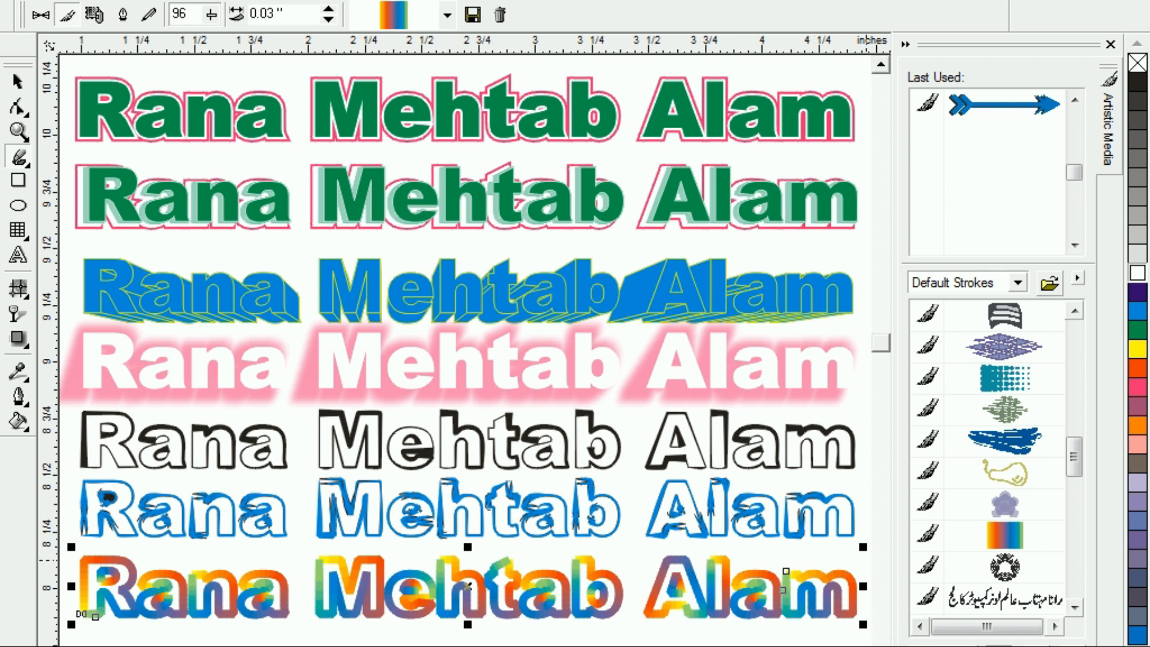
Finish the rainbow stroke, close the Artistic Media docker, and deselect to view all eight samples.
{"action": "left_click", "coordinate": [881, 646]}
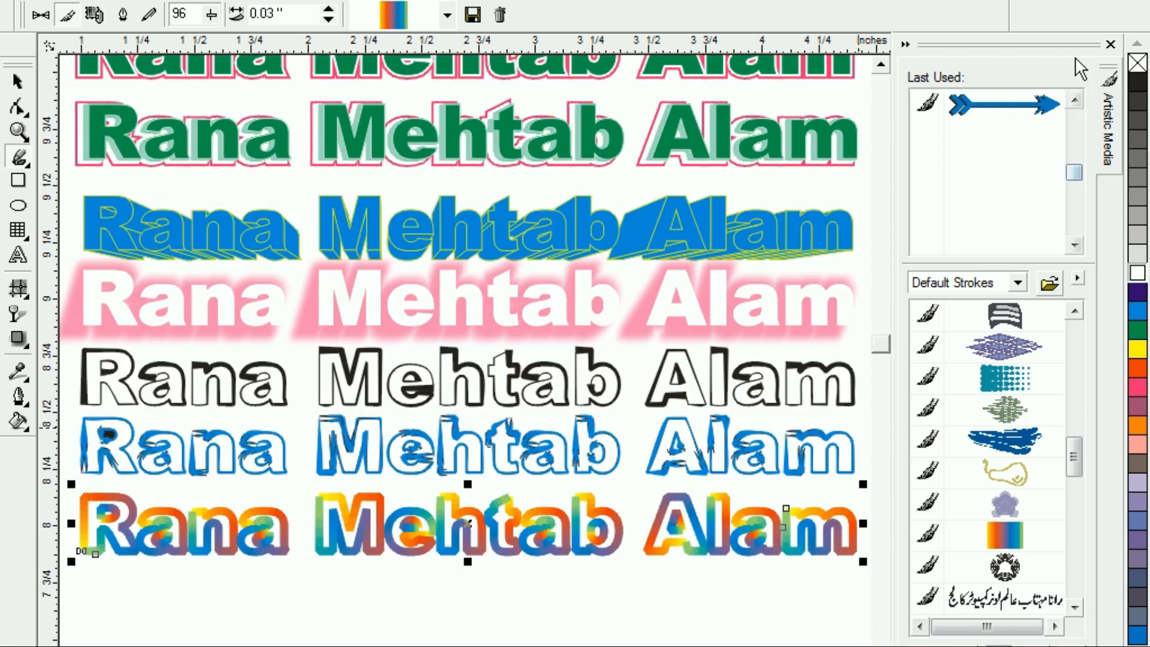
{"action": "left_click", "coordinate": [1111, 44]}
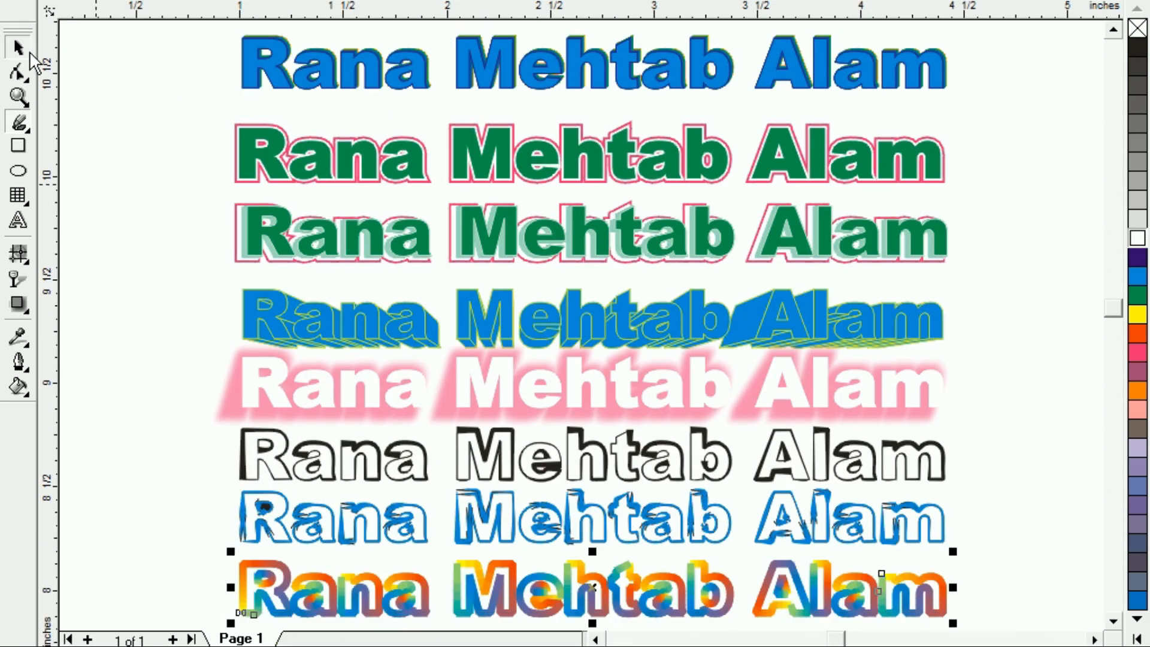
{"action": "left_click", "coordinate": [18, 47]}
{"action": "left_click", "coordinate": [63, 80]}
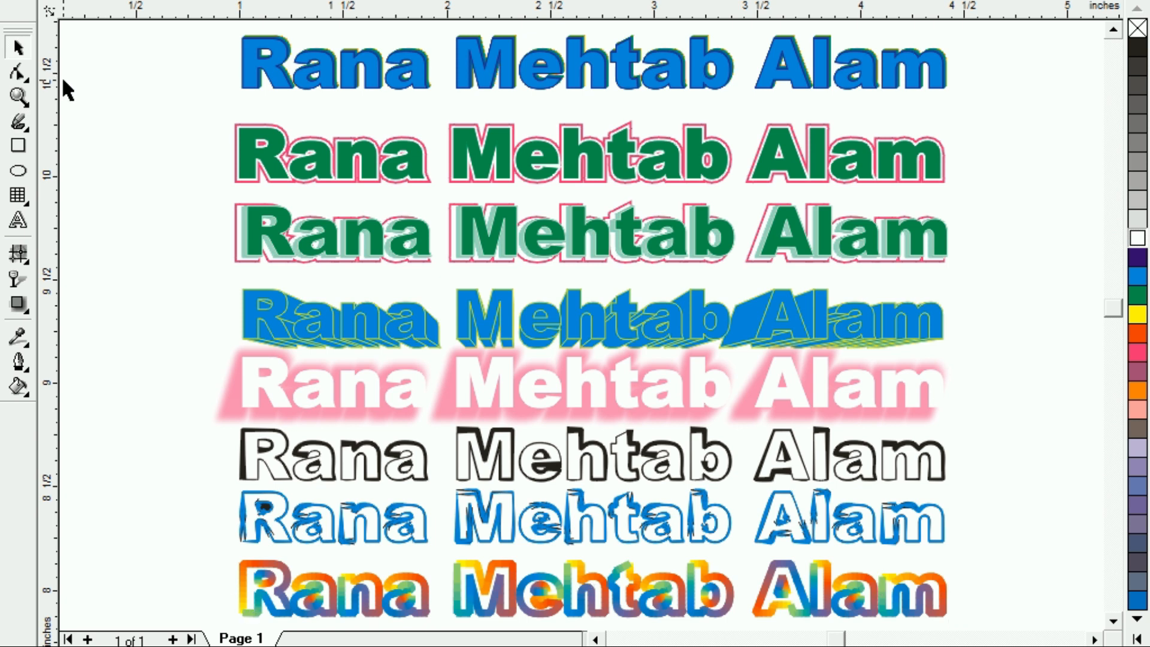